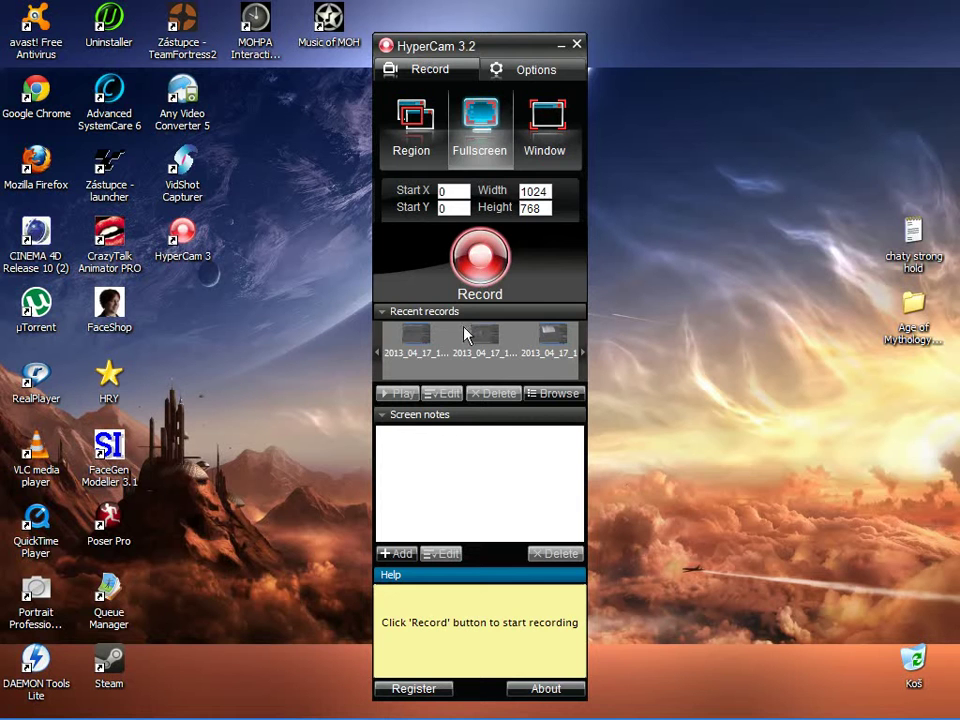
- Bring CINEMA 4D back and orbit around the HyperNURBS panel over the krivky guide curves
click(210, 708)
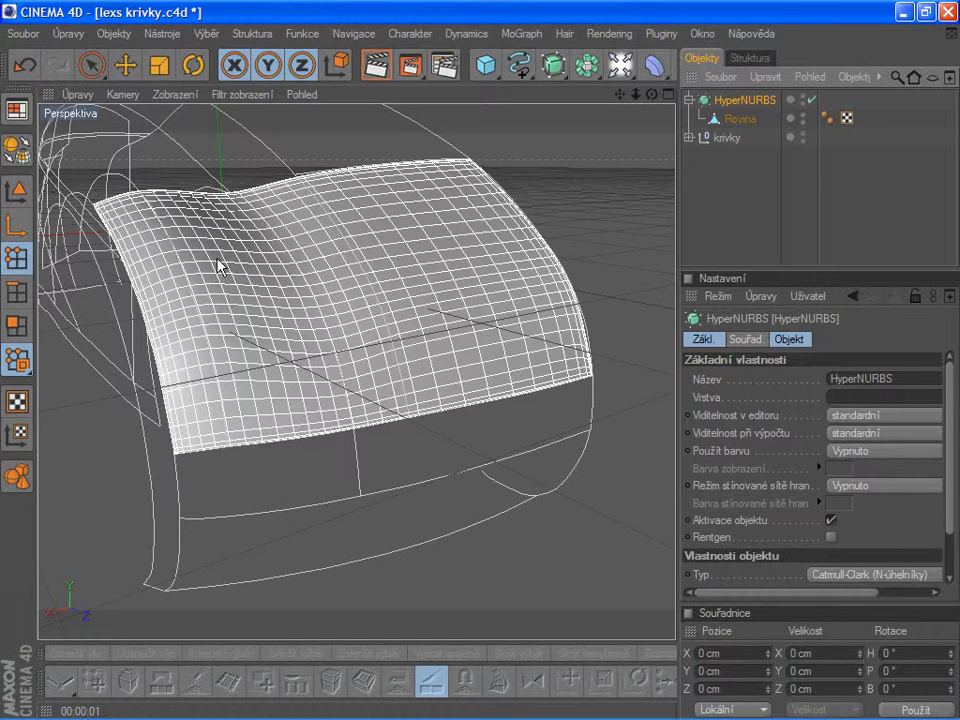
drag(658, 94, 523, 240)
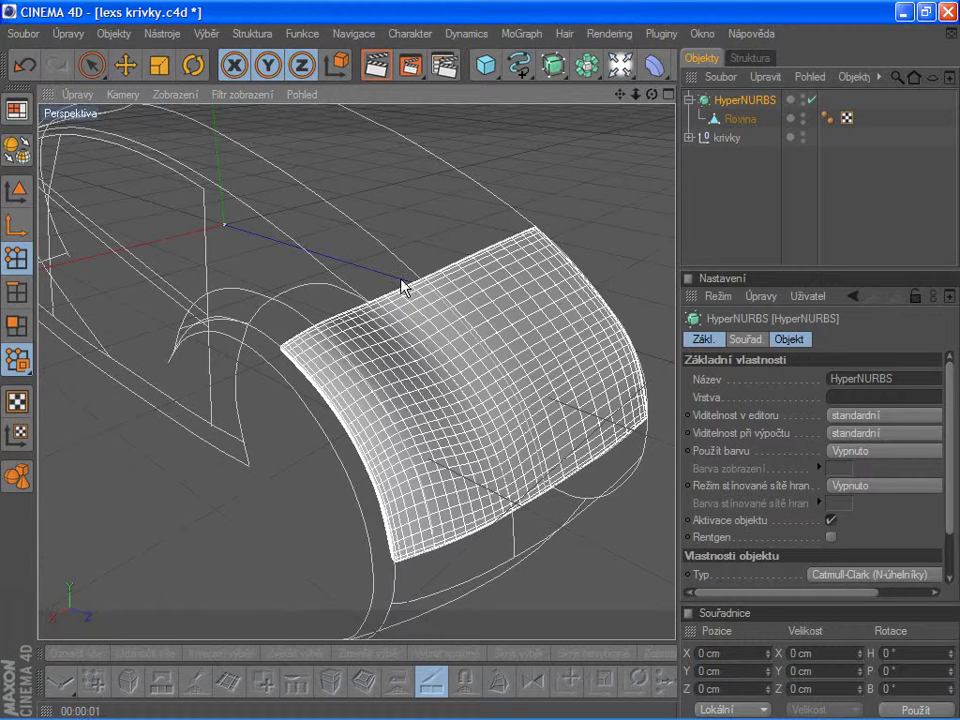
mouse_move(651, 94)
mouse_down()
mouse_move(631, 96)
mouse_move(492, 228)
mouse_up()
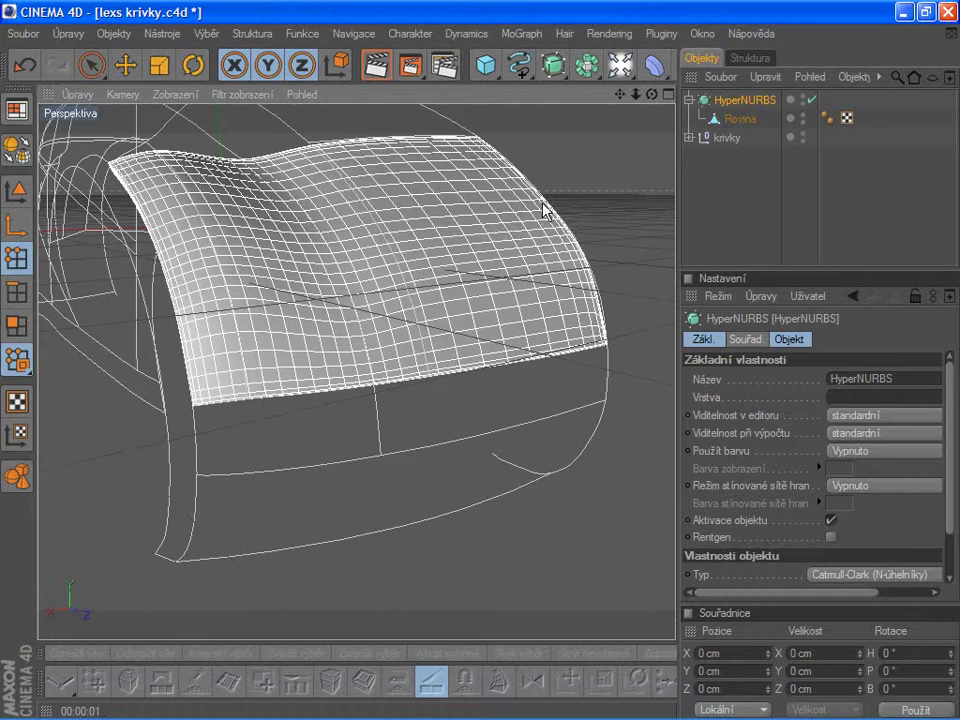
- Hide the HyperNURBS panel and add a new 400 cm plane oriented to +Z
click(808, 99)
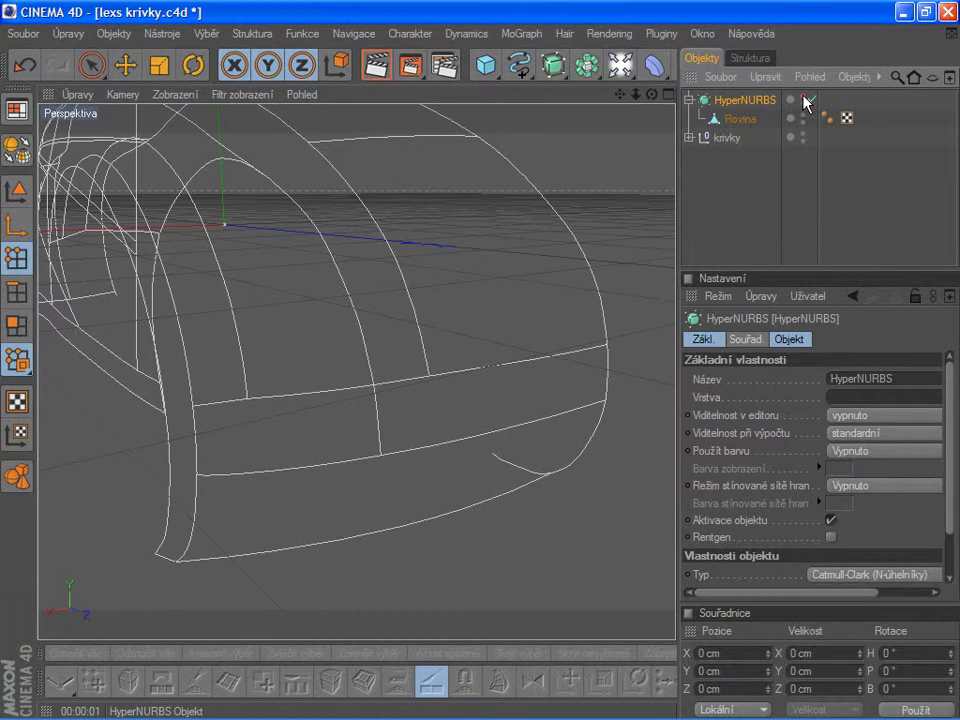
mouse_move(485, 65)
mouse_down()
mouse_move(624, 145)
mouse_move(609, 117)
mouse_up()
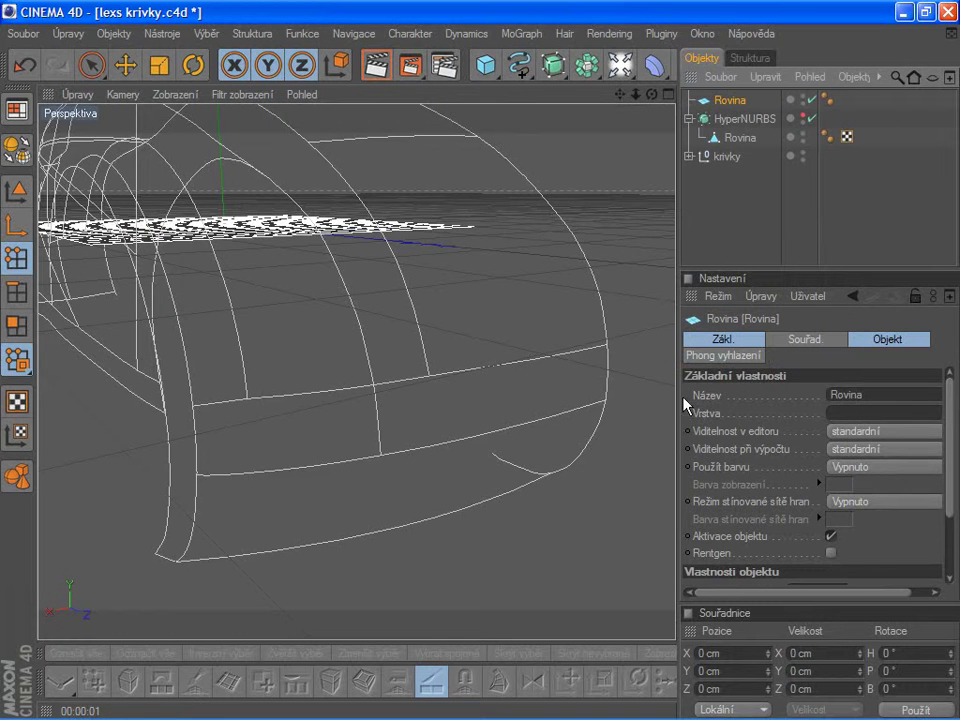
scroll(760, 530, down, 3)
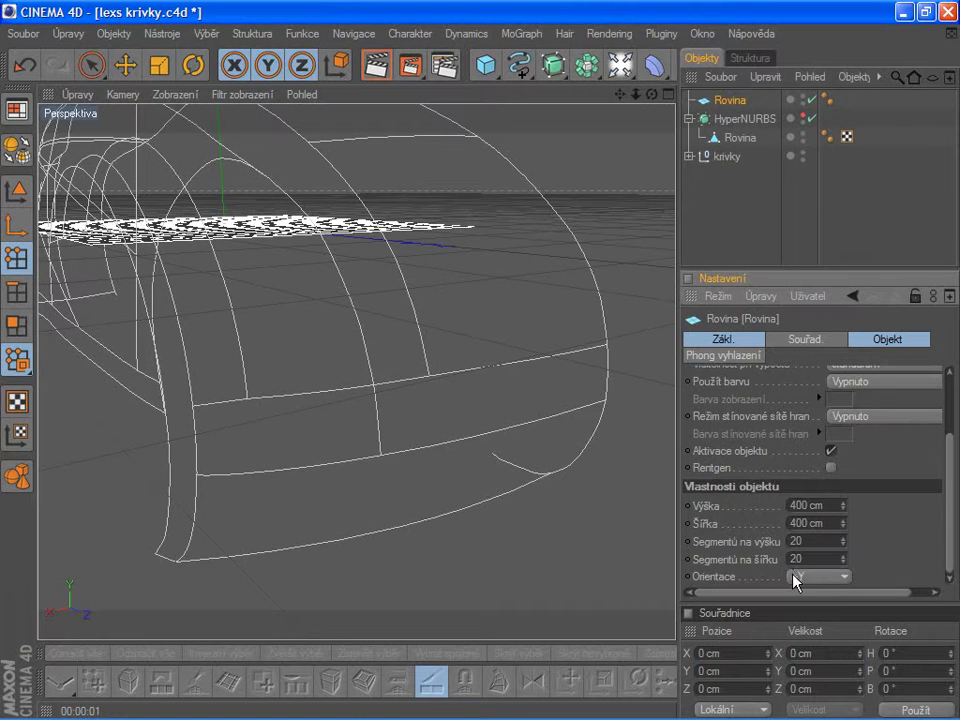
click(795, 576)
click(792, 598)
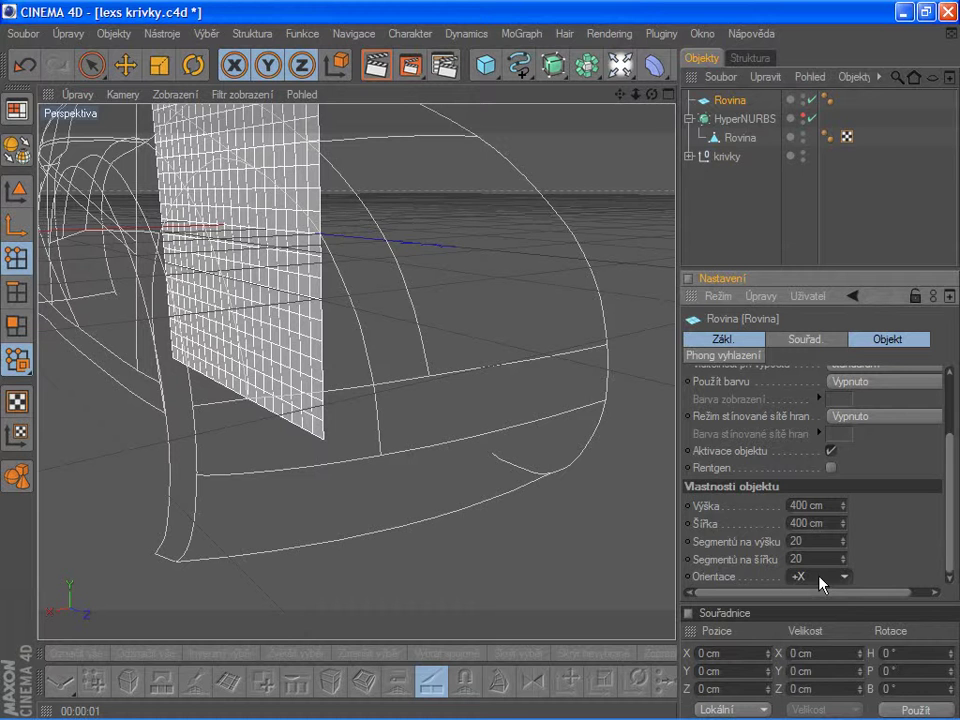
click(819, 578)
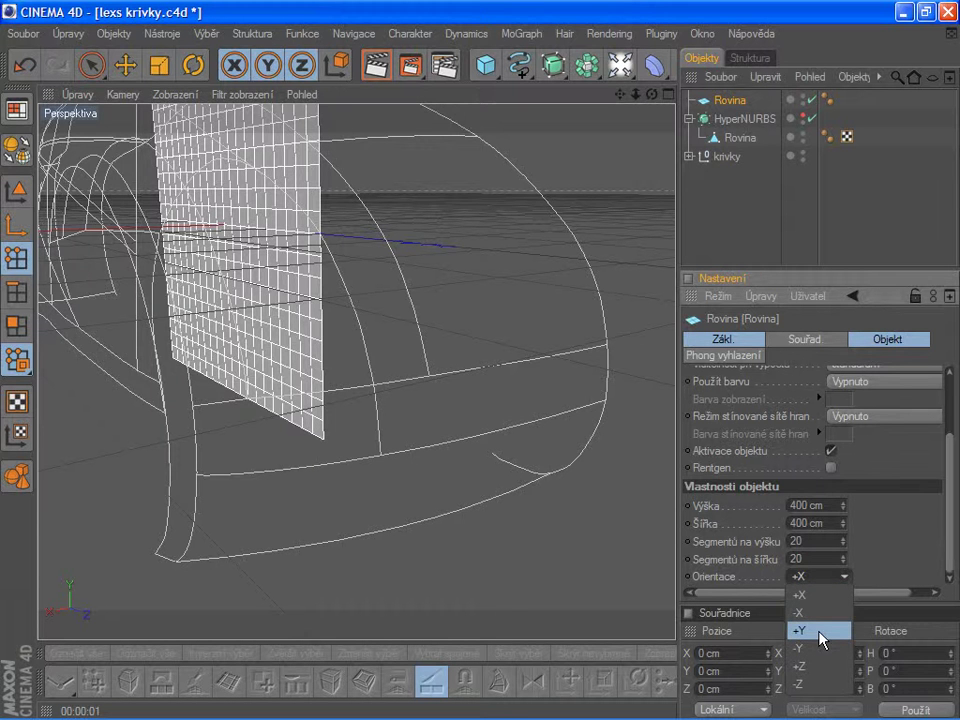
click(802, 665)
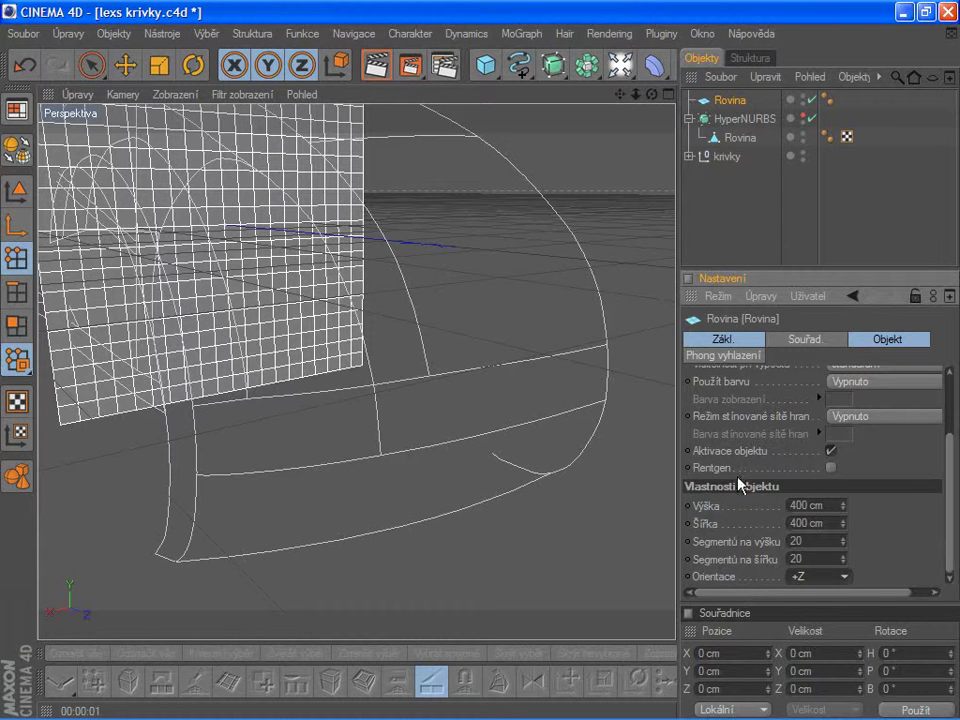
- Give the plane 1 width segment and 2 height segments
drag(843, 563, 843, 620)
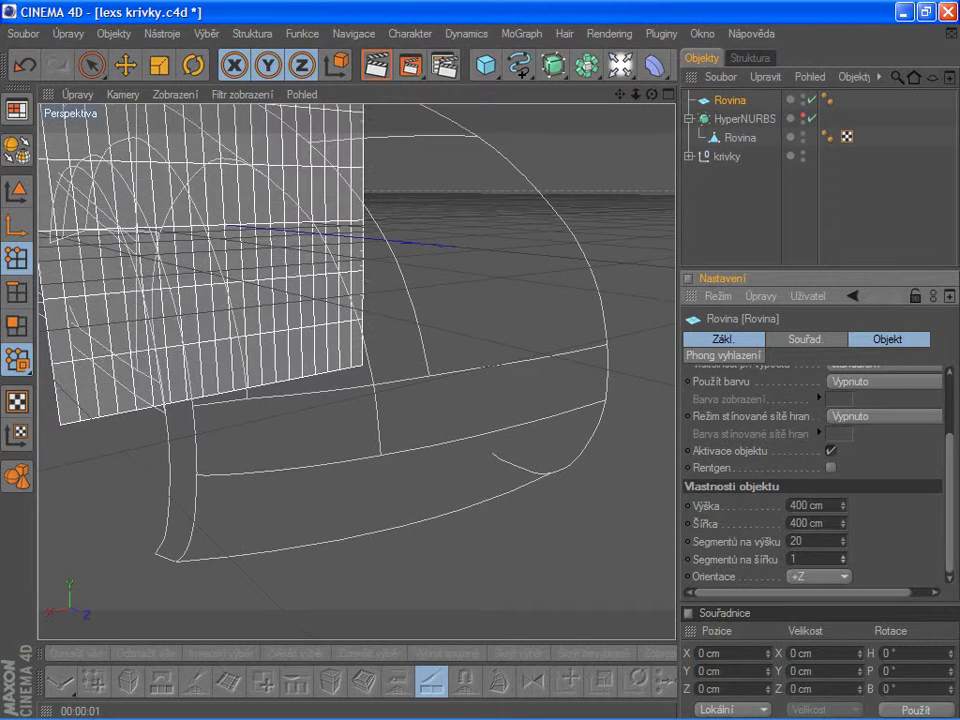
click(844, 545)
drag(844, 545, 844, 610)
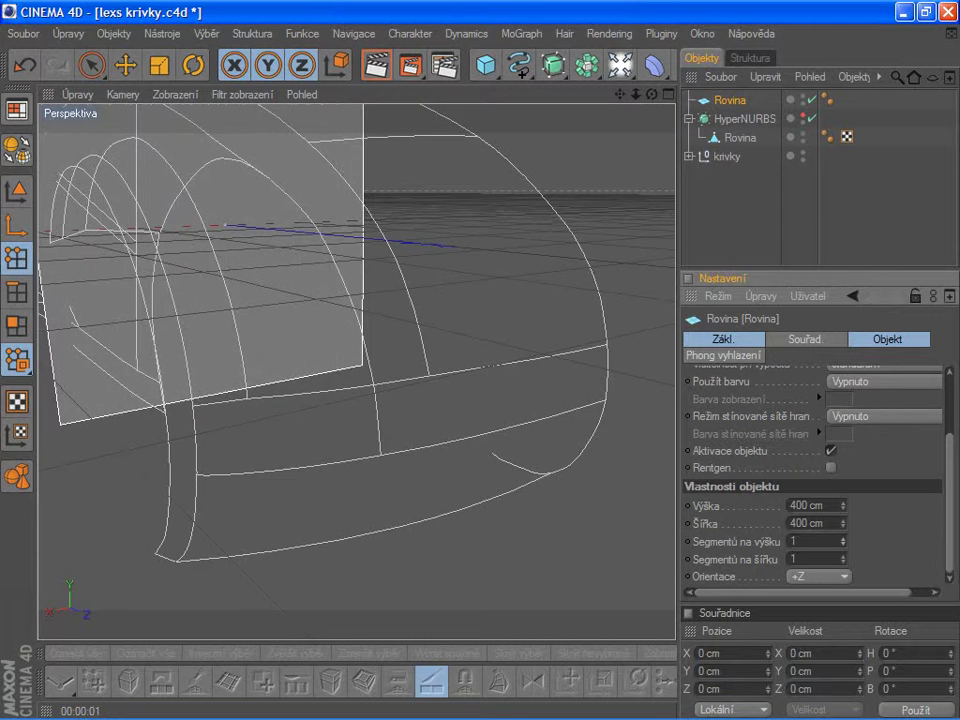
click(844, 541)
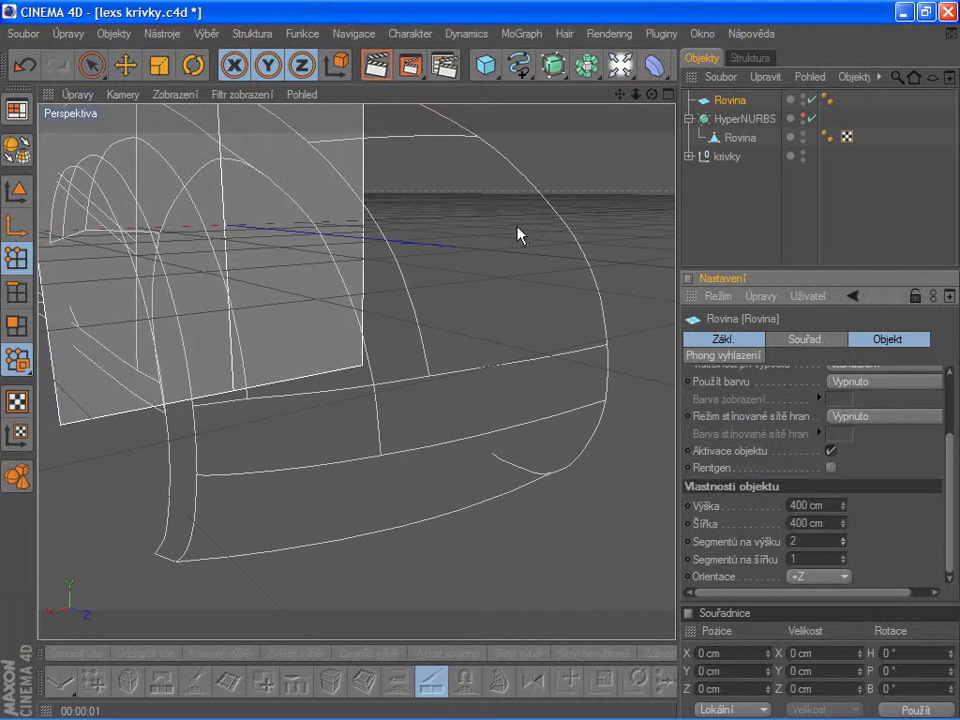
alt+drag(518, 234, 525, 236)
drag(619, 94, 614, 96)
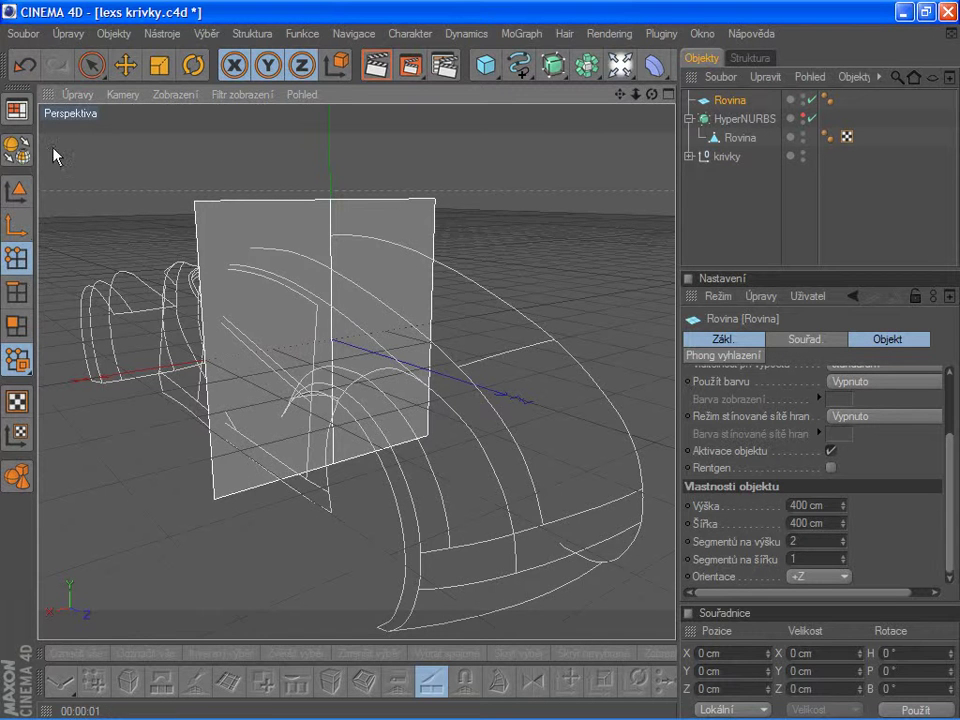
- In Model mode, move the plane forward along Z to 317.143 cm
click(16, 190)
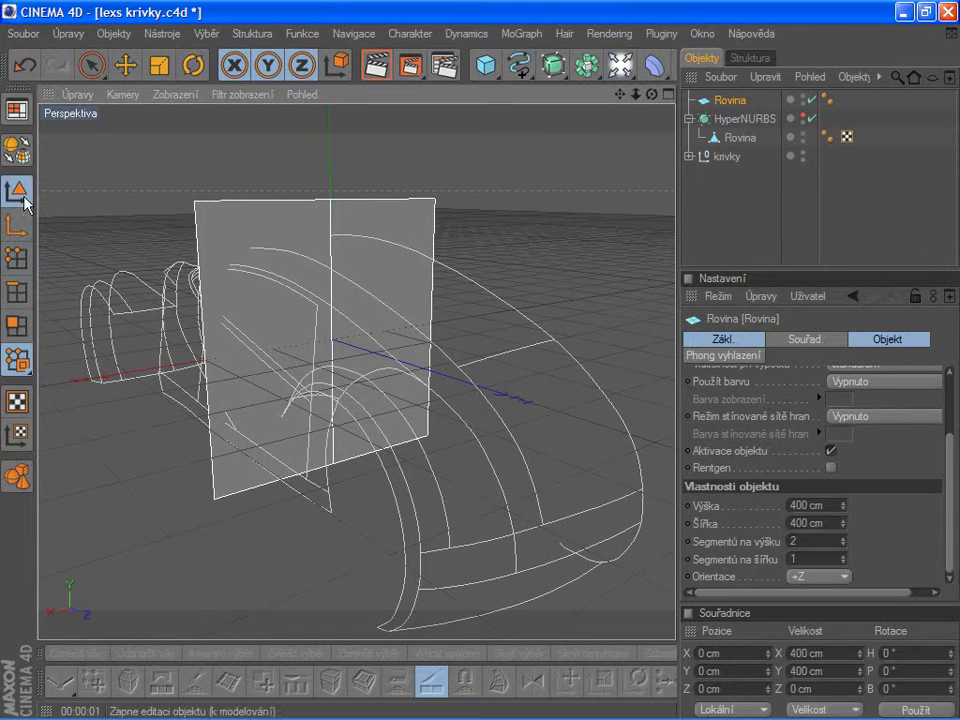
click(125, 65)
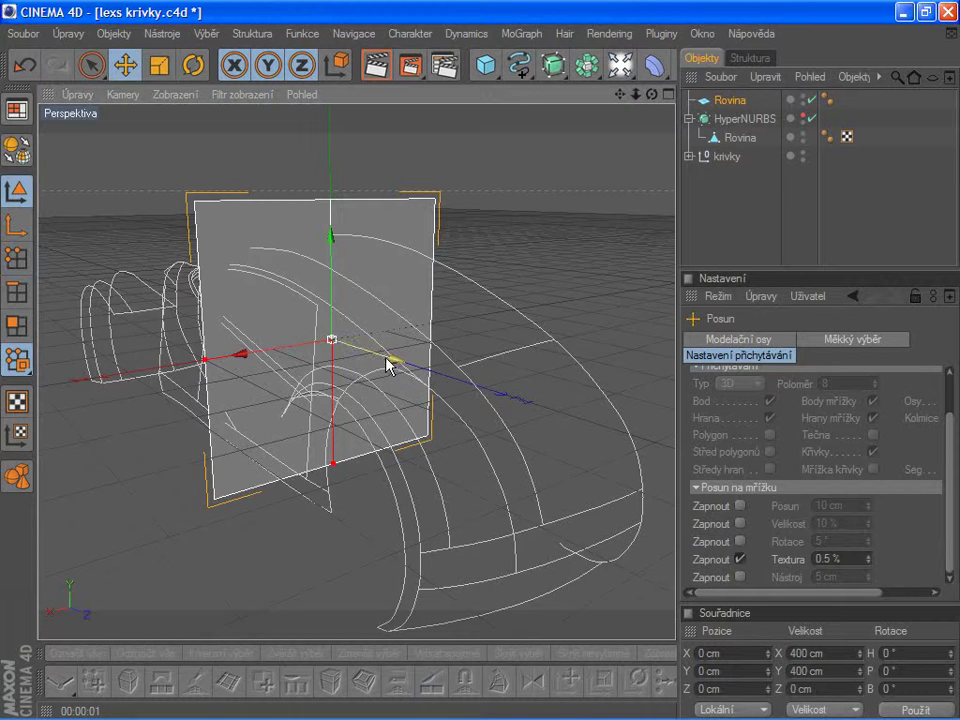
drag(388, 365, 567, 295)
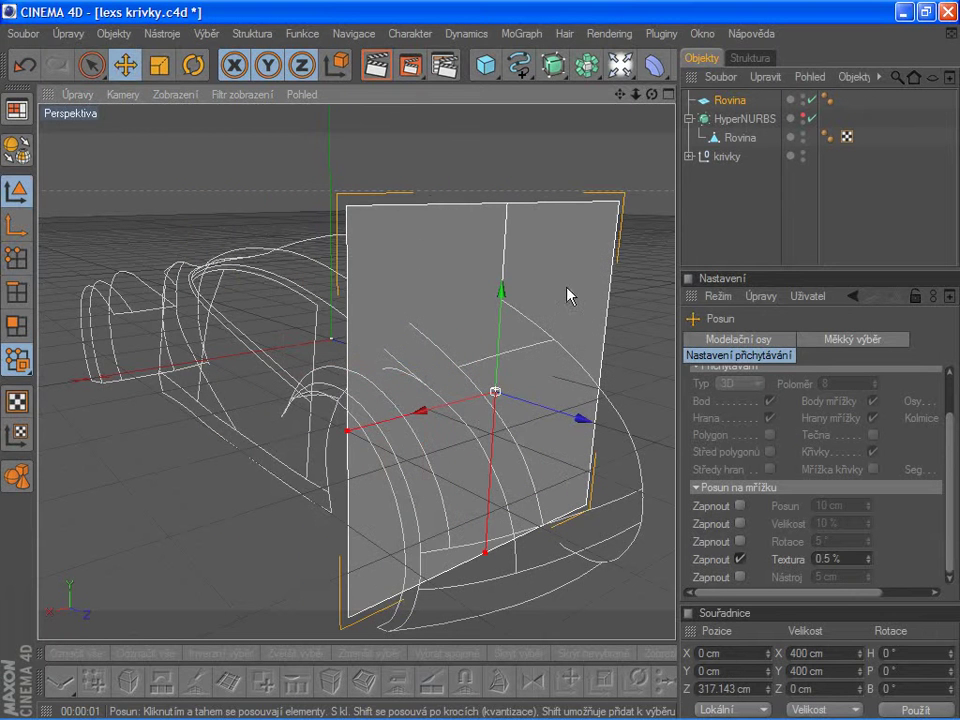
- Resize the plane to 271 cm height and 182 cm width
click(729, 100)
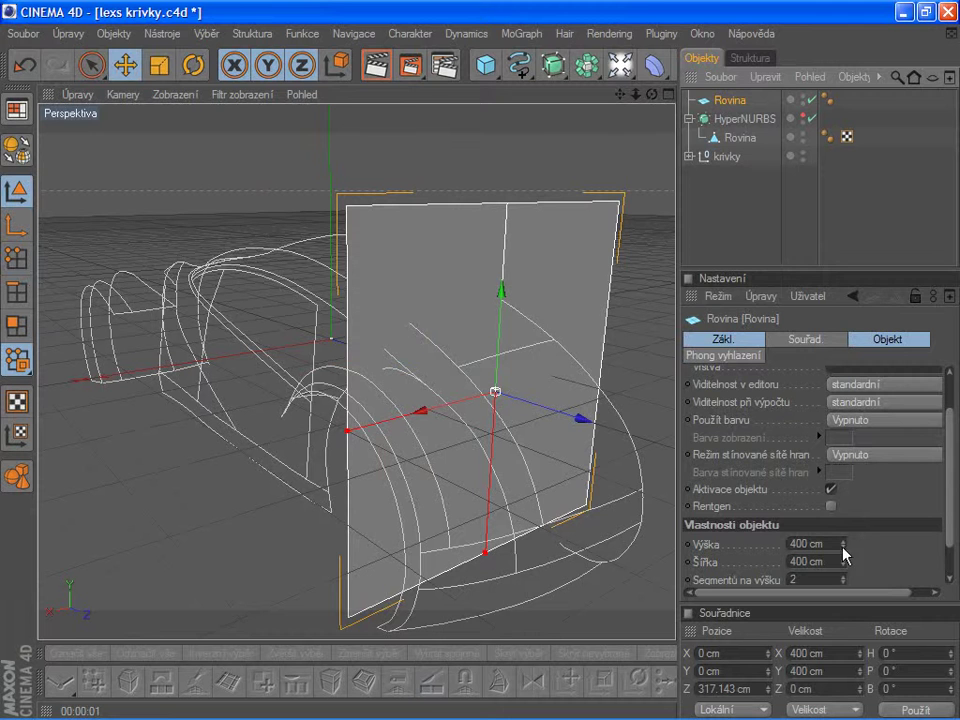
drag(843, 543, 843, 600)
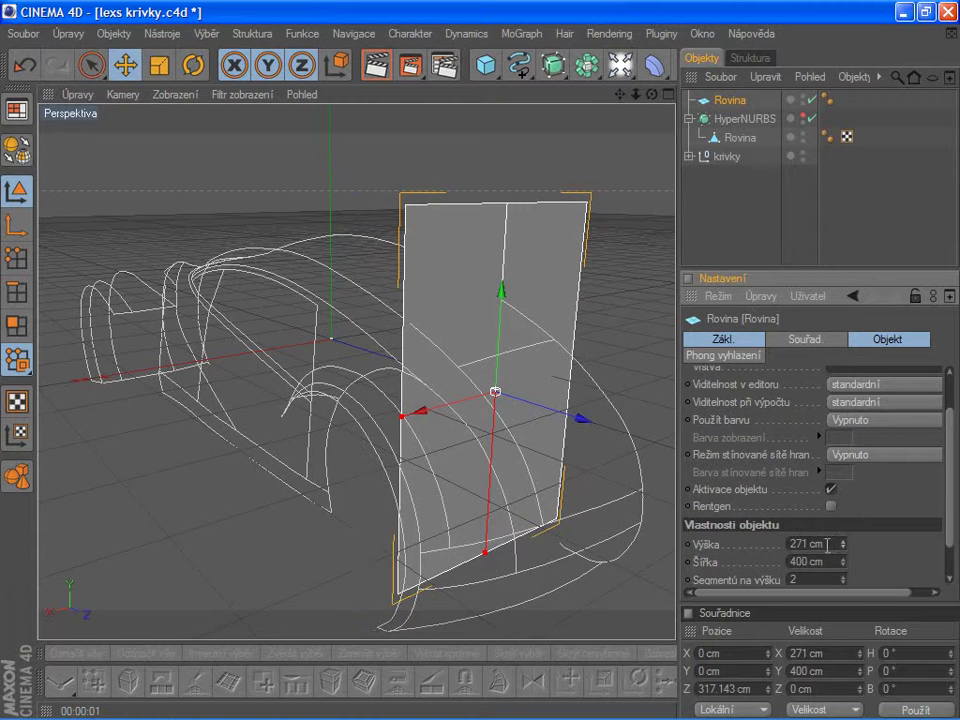
drag(843, 561, 843, 620)
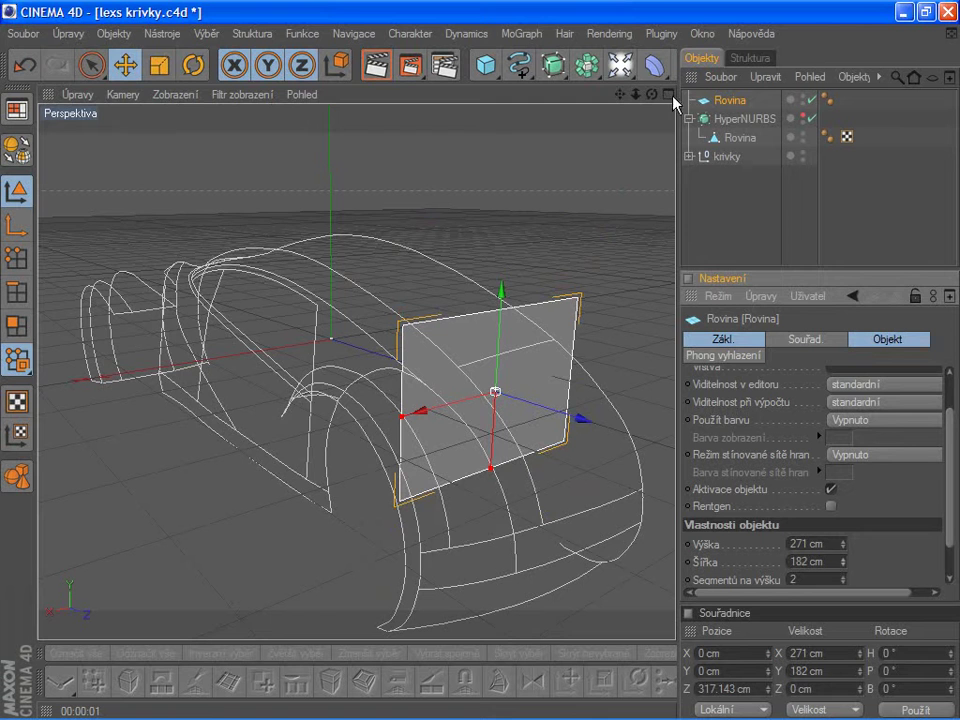
drag(652, 95, 35, 222)
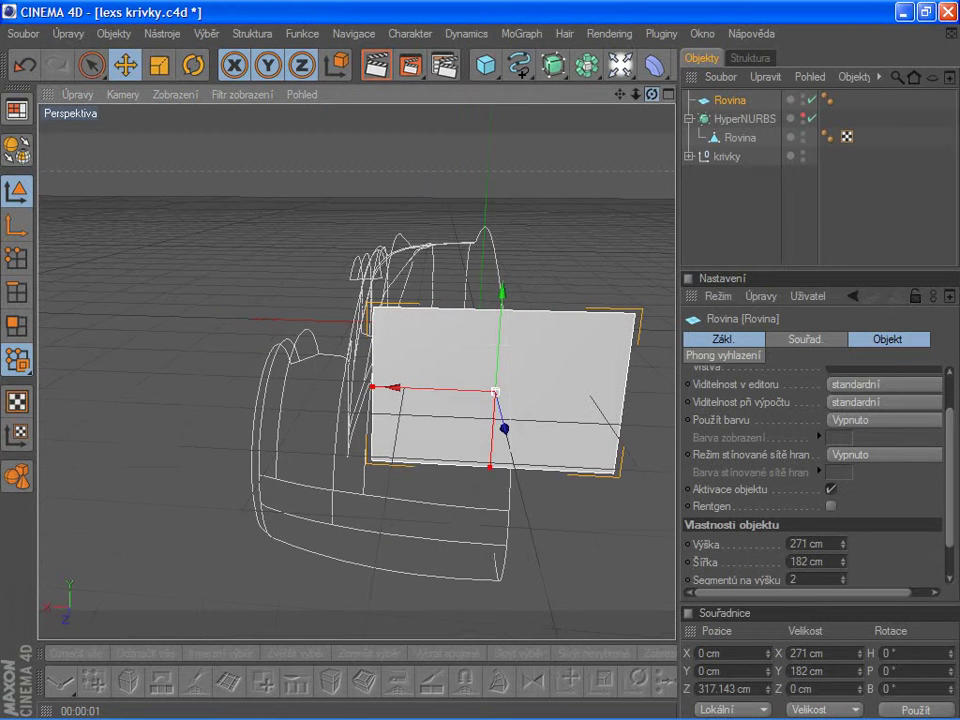
- Make the plane editable and delete its right-hand polygon
click(14, 150)
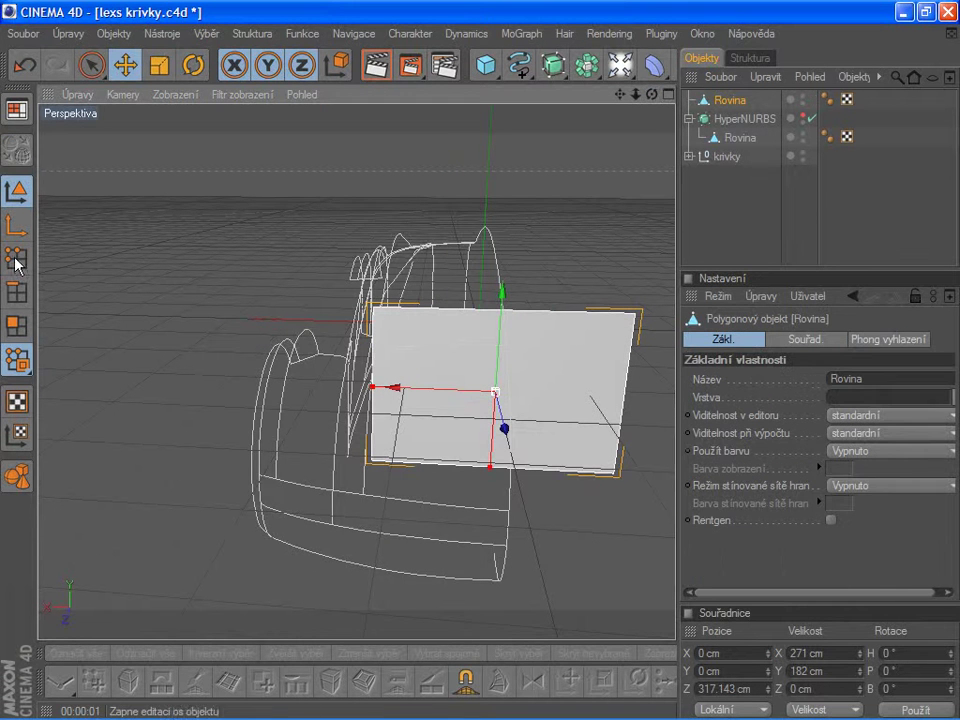
click(12, 333)
click(548, 396)
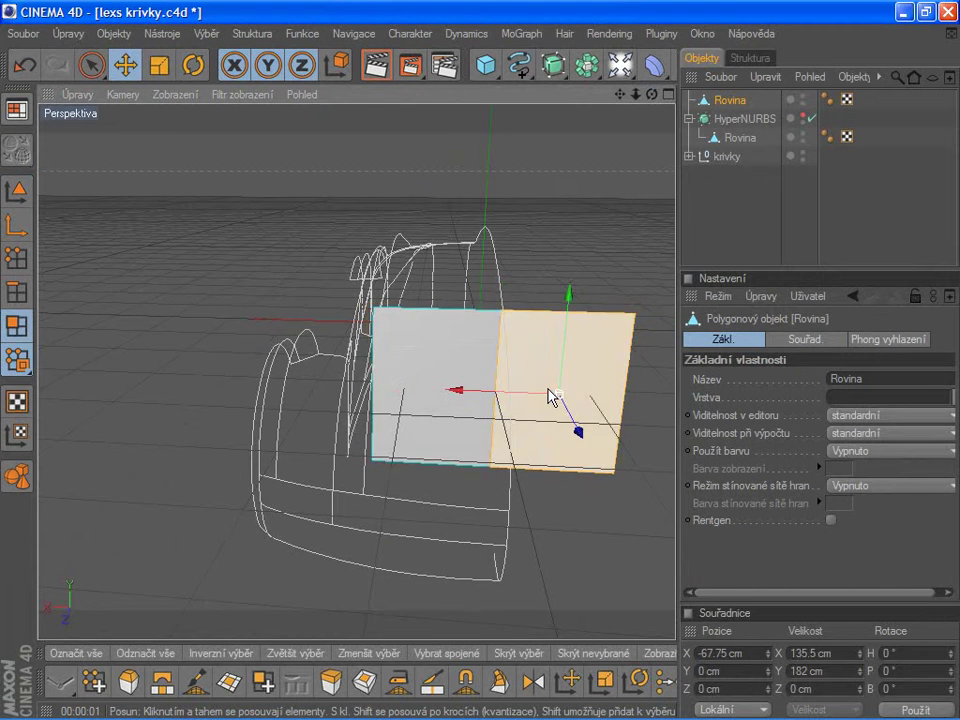
key(Delete)
click(15, 258)
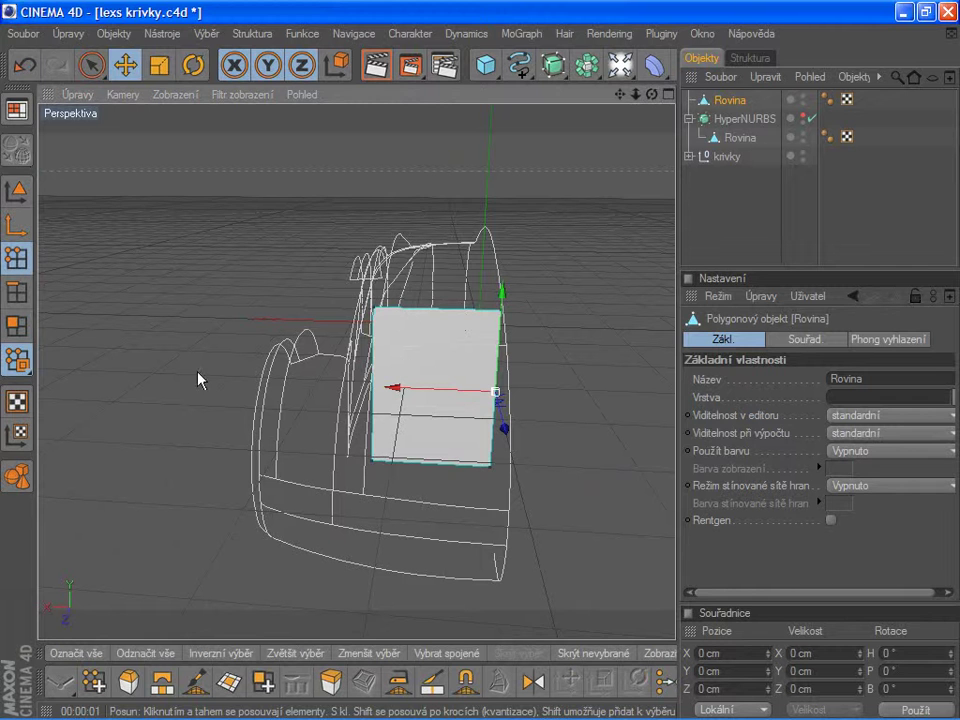
- Move the plane down and forward onto the wheel arch, to X -63.936, Y -104.01, Z 366.238 cm
alt+drag(527, 373, 523, 396)
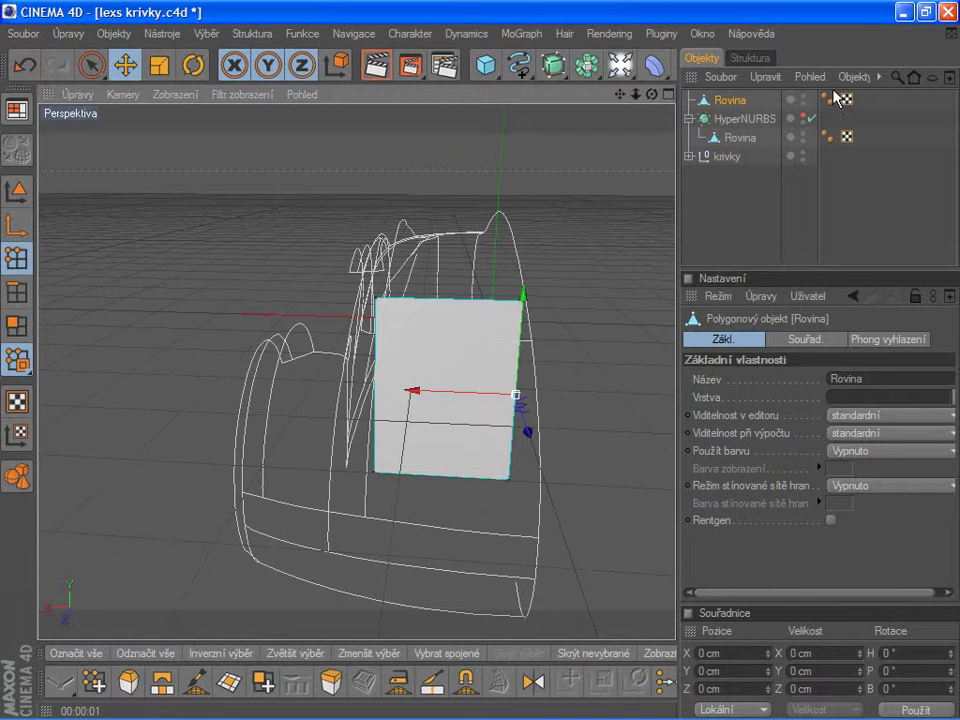
click(805, 117)
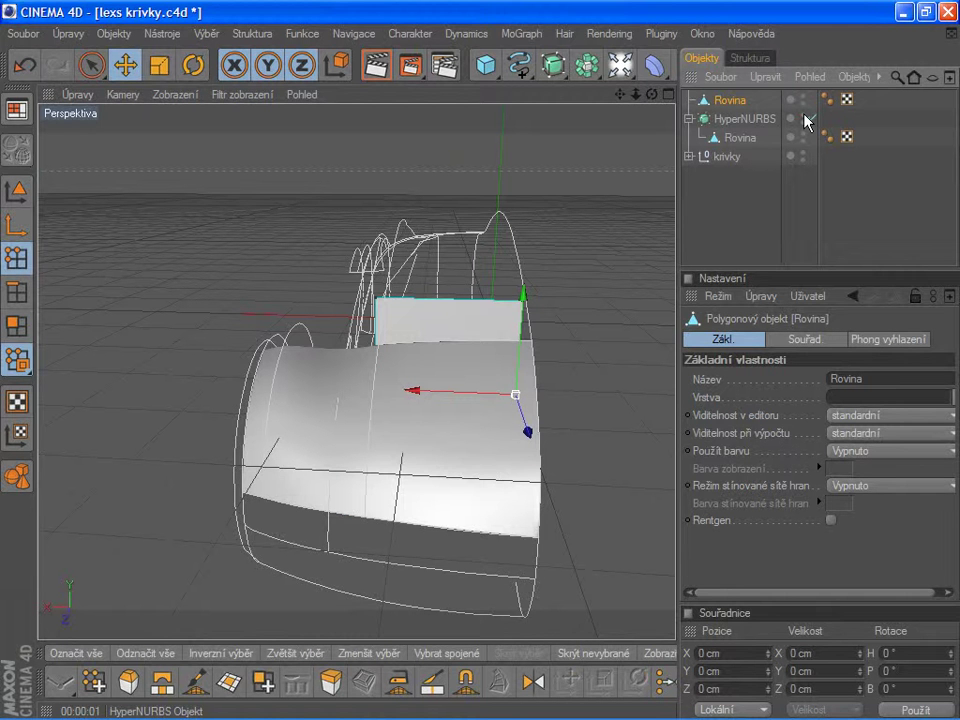
click(807, 119)
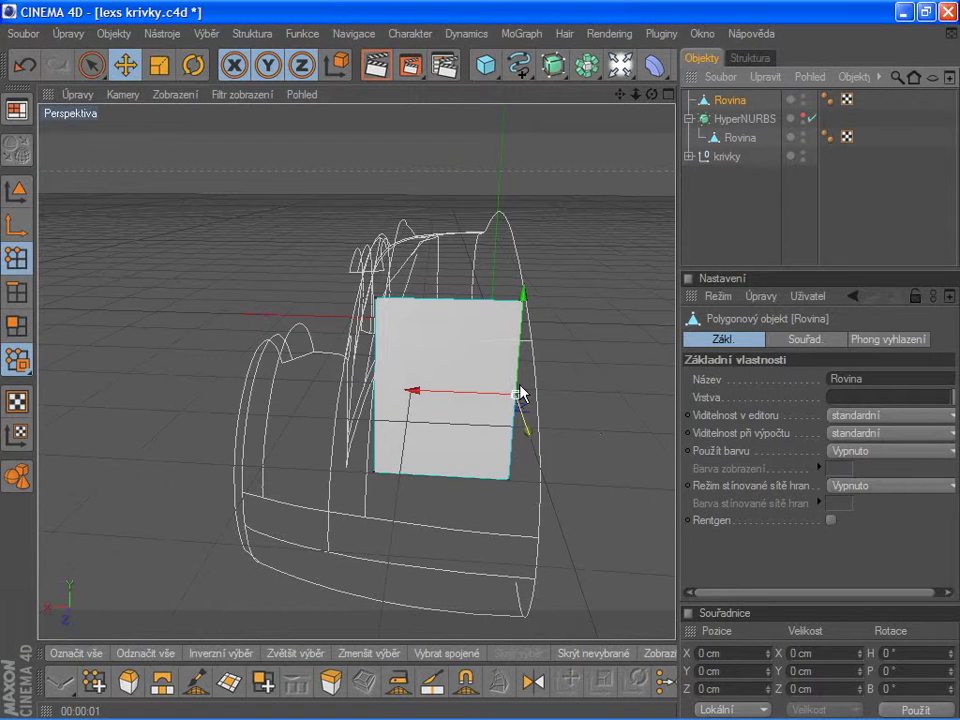
drag(523, 427, 523, 428)
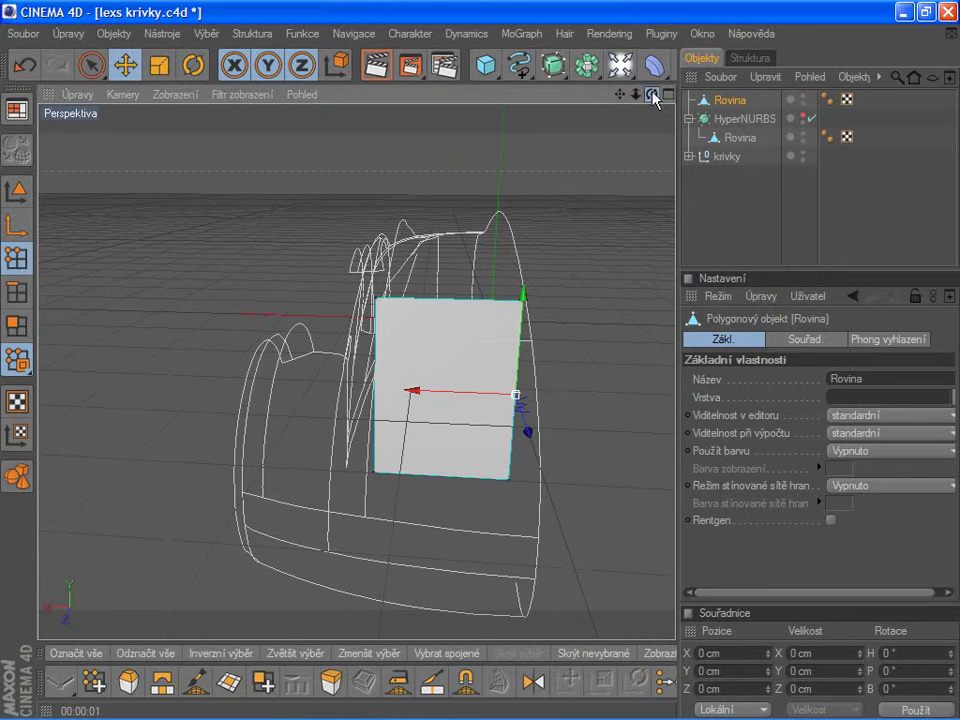
drag(651, 94, 630, 96)
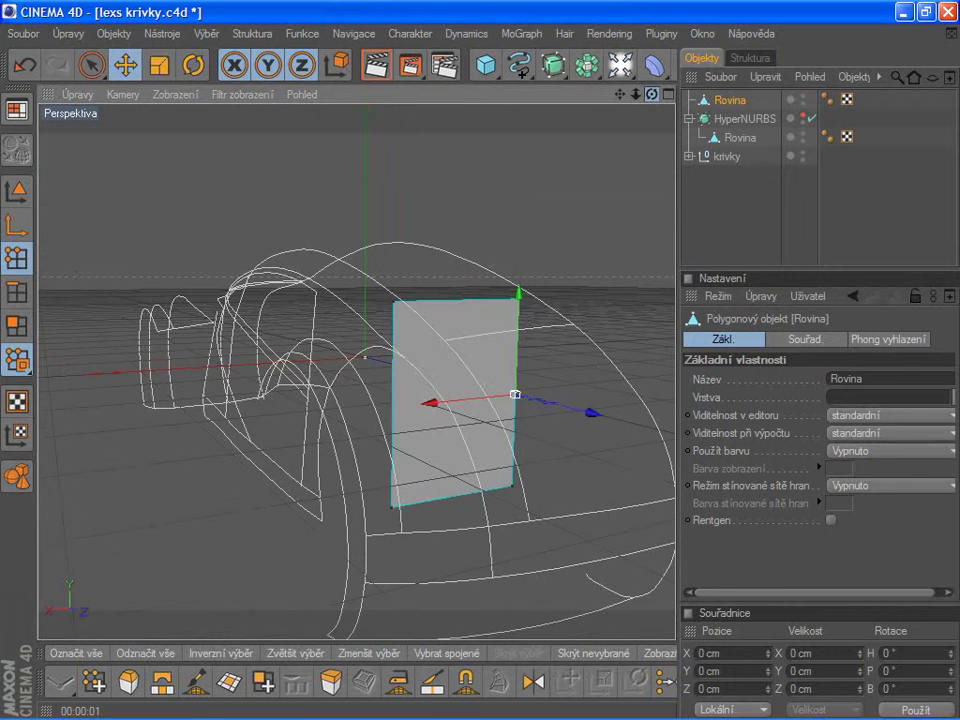
click(16, 190)
mouse_move(570, 407)
mouse_down()
mouse_move(662, 488)
mouse_move(647, 518)
mouse_up()
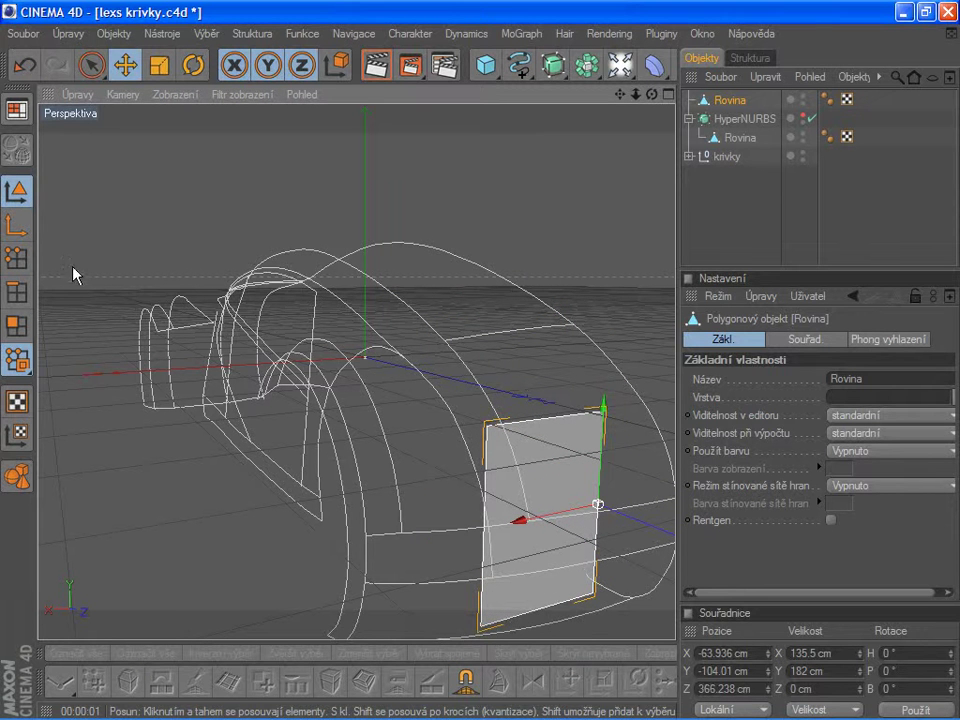
- In Points mode with the Move tool, turn on snapping
click(15, 259)
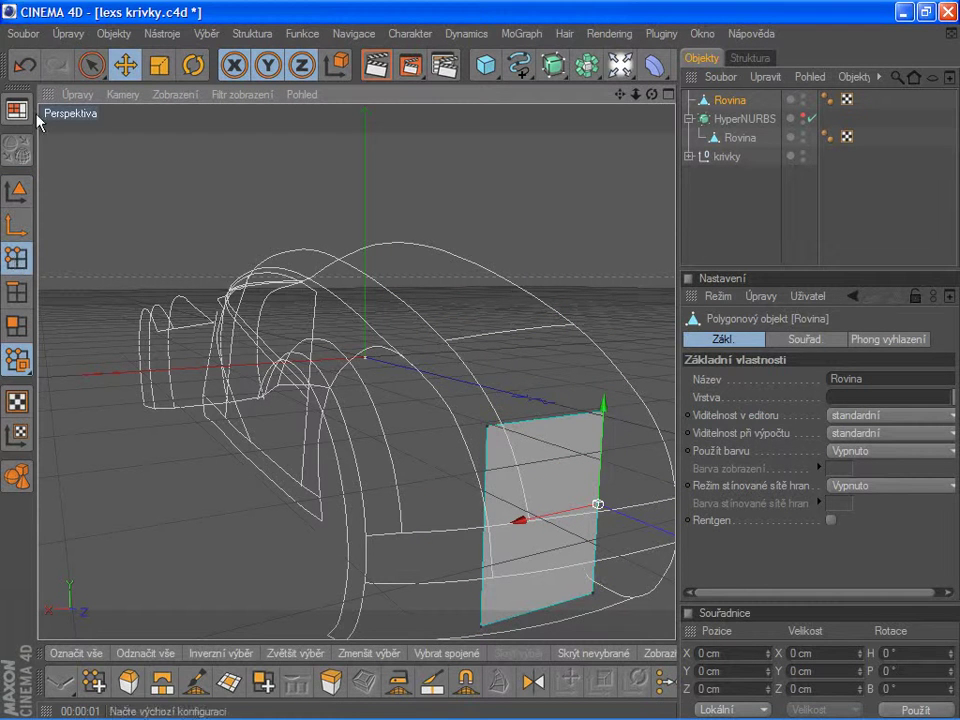
click(124, 68)
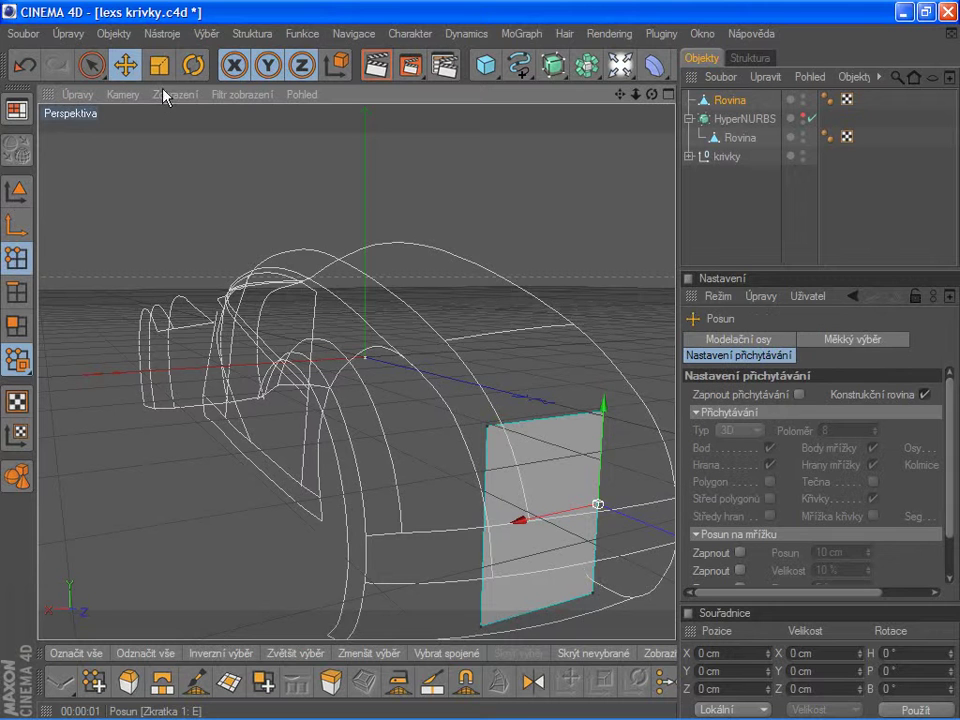
click(799, 395)
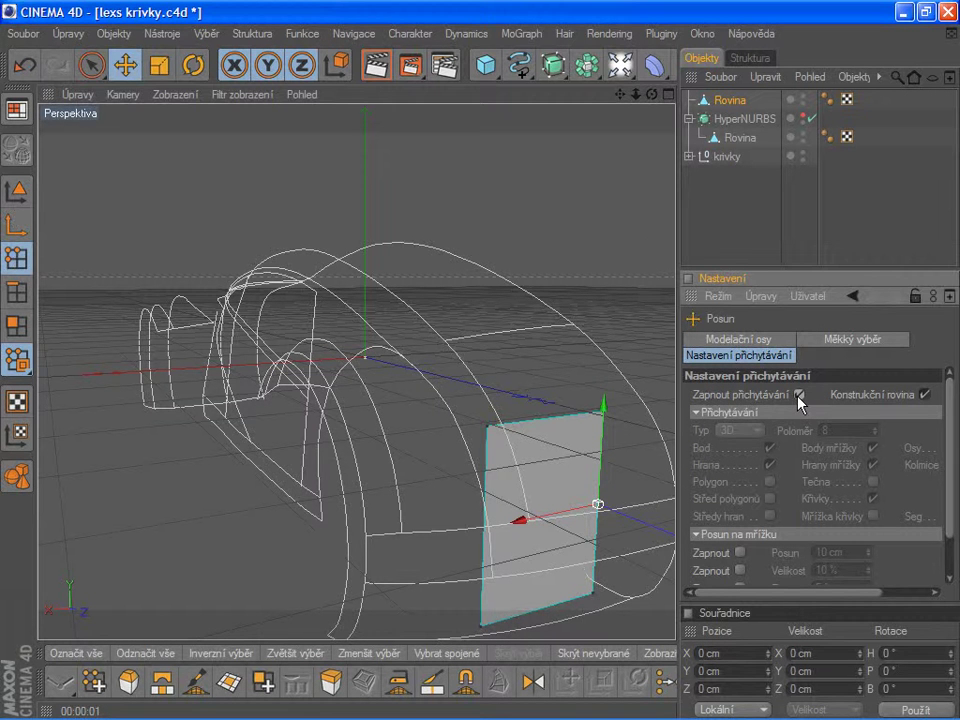
drag(652, 94, 480, 330)
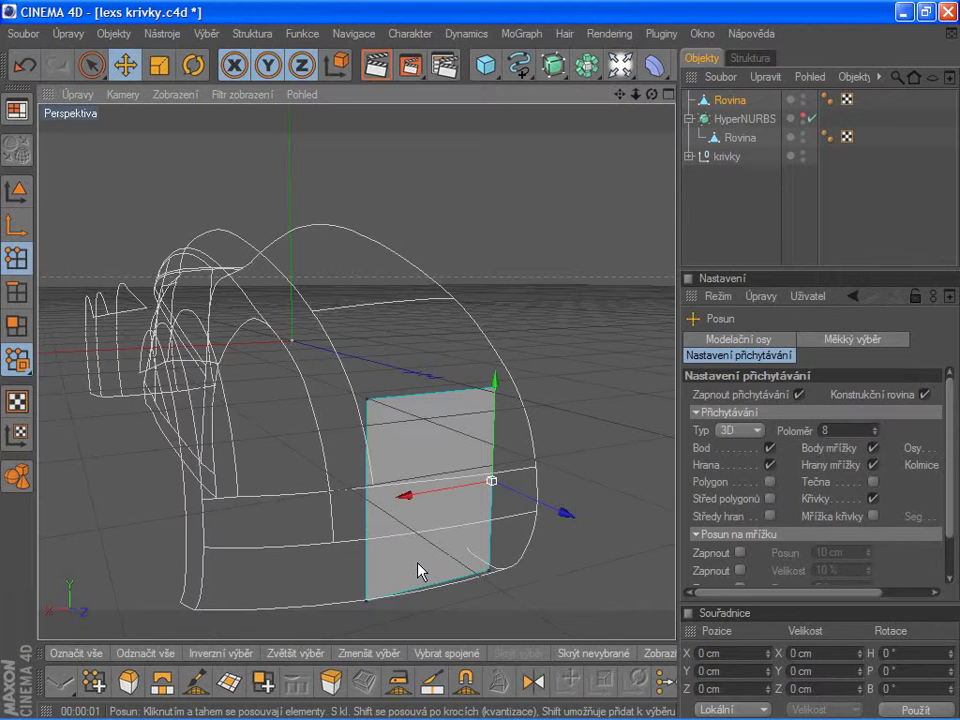
click(802, 115)
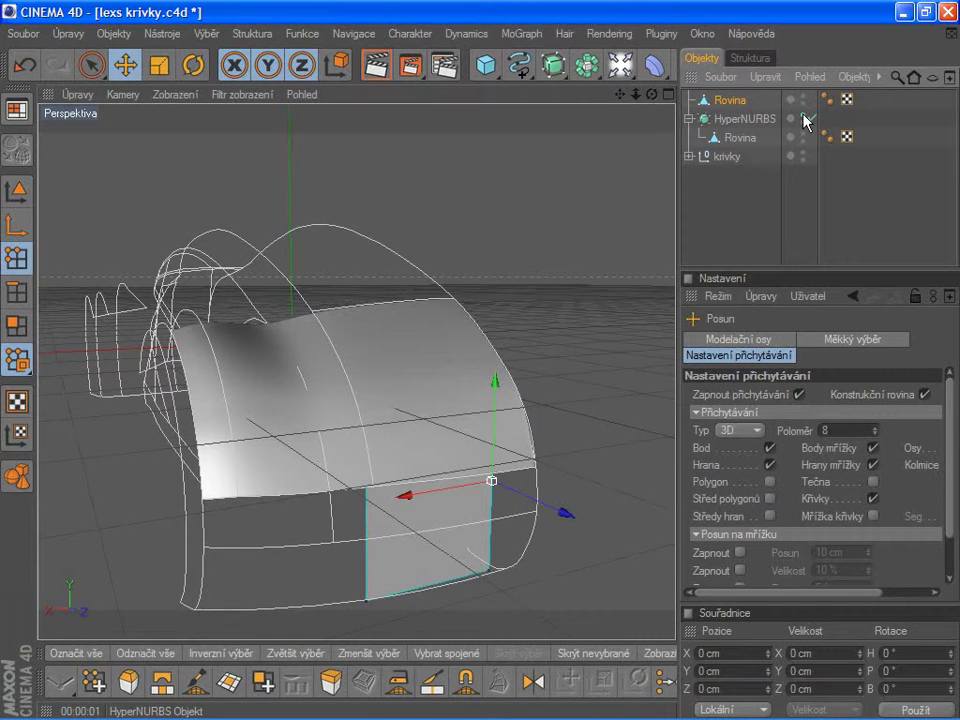
click(803, 117)
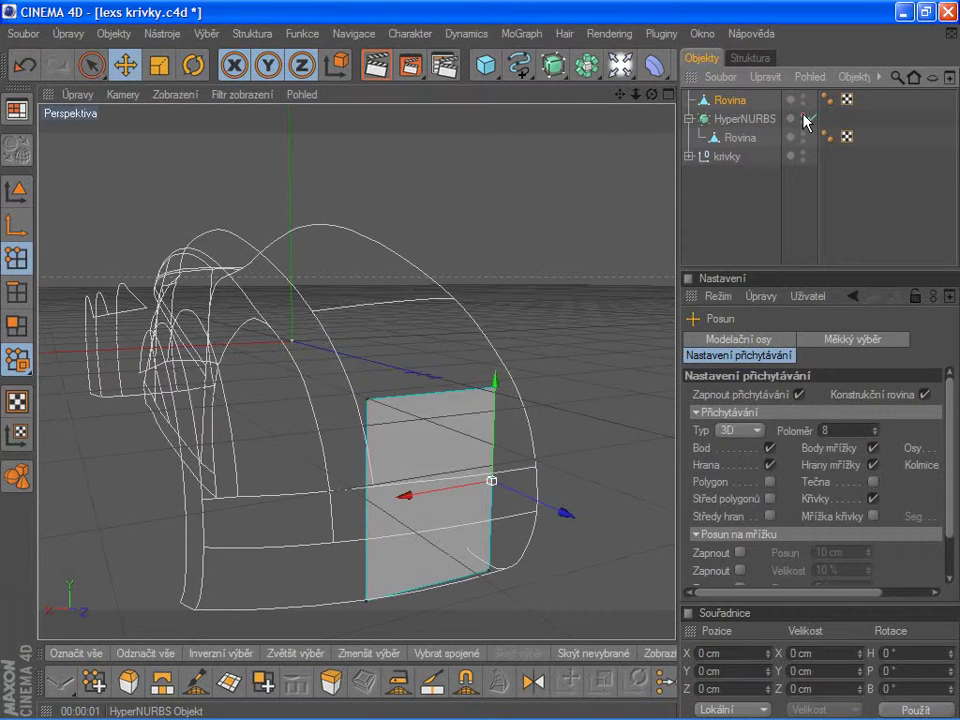
- Snap the plane's top-left, top-right and bottom corner points onto the guide curves
click(368, 401)
drag(368, 401, 202, 497)
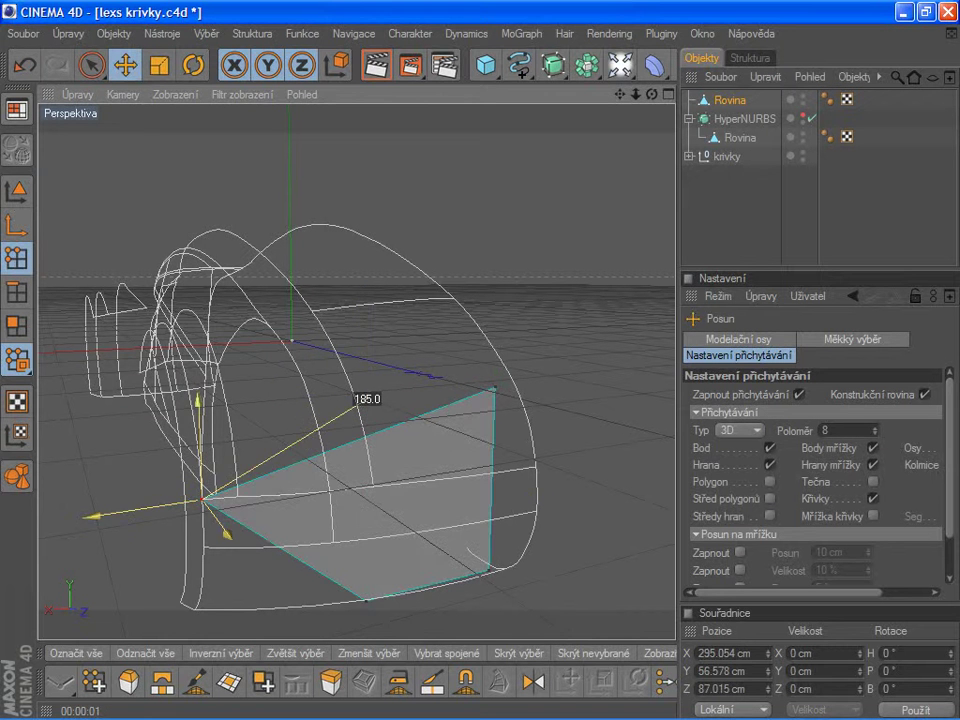
drag(496, 395, 537, 466)
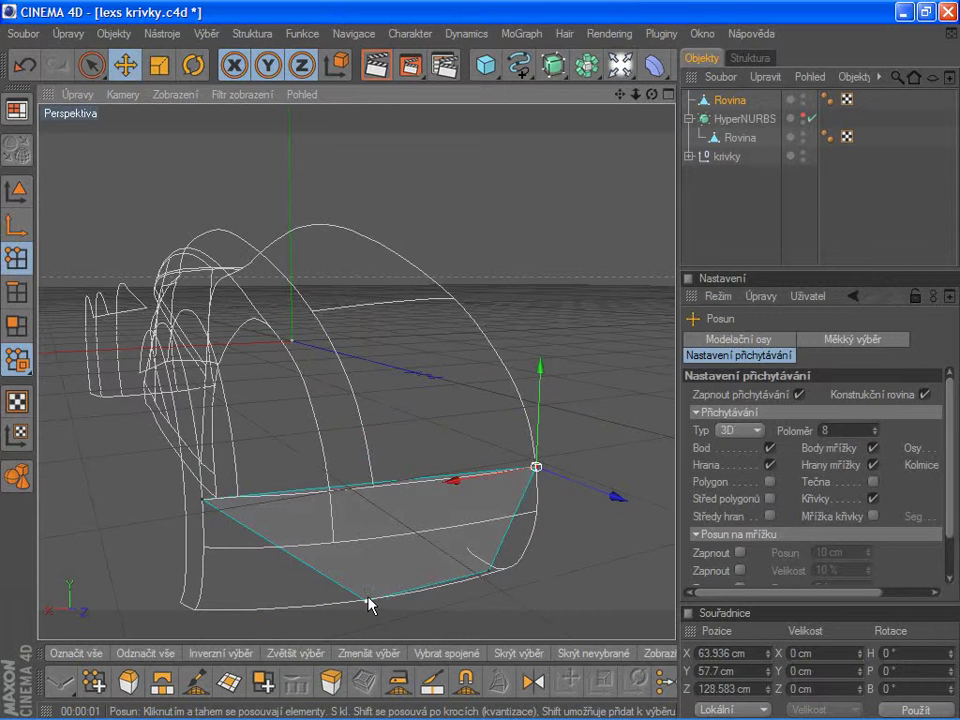
drag(368, 603, 196, 607)
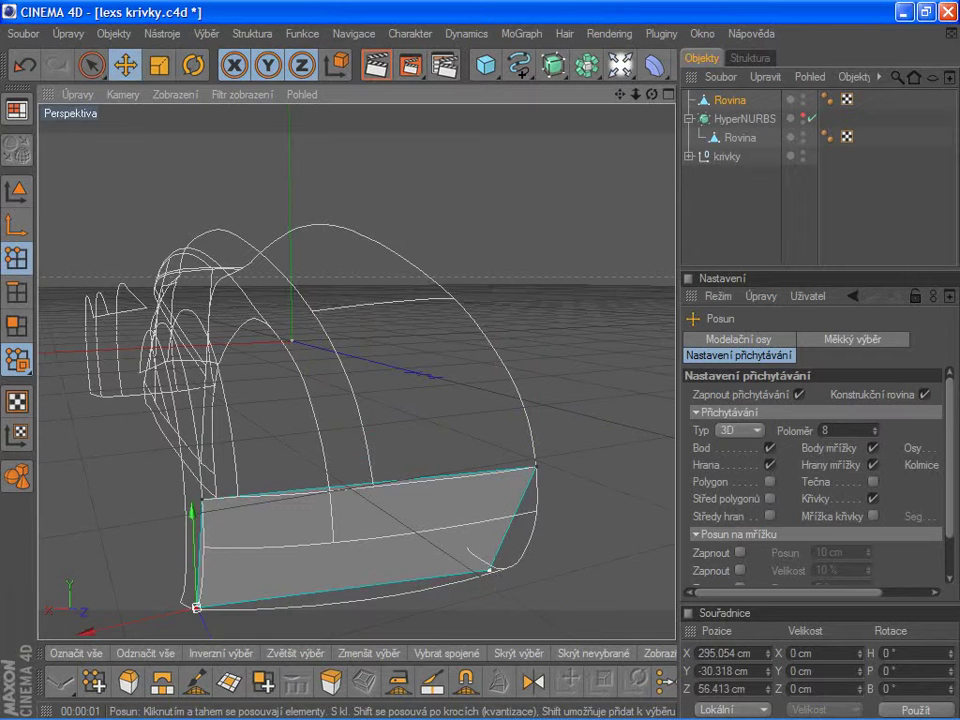
- Check the bottom-right point's coordinates, then snap that point up onto the guide curve
double_click(490, 570)
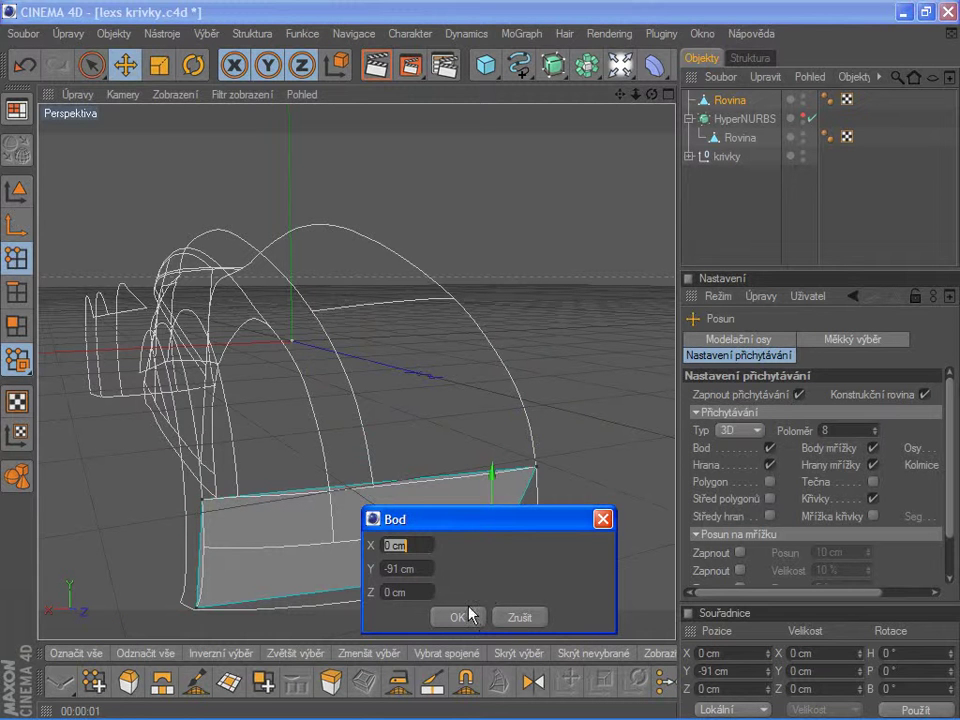
click(514, 616)
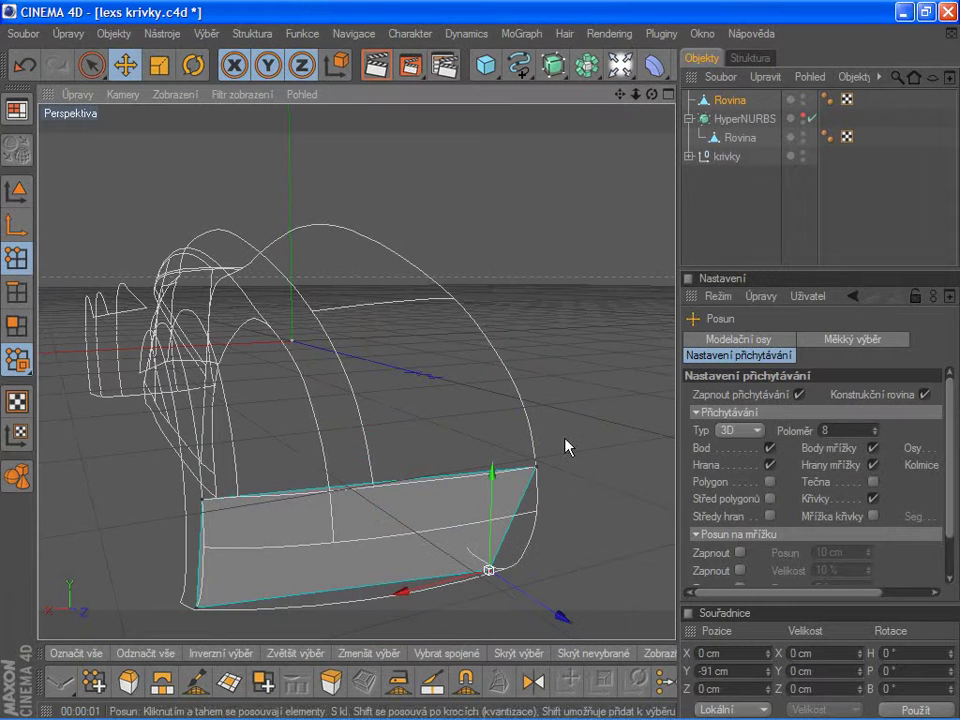
drag(645, 97, 600, 110)
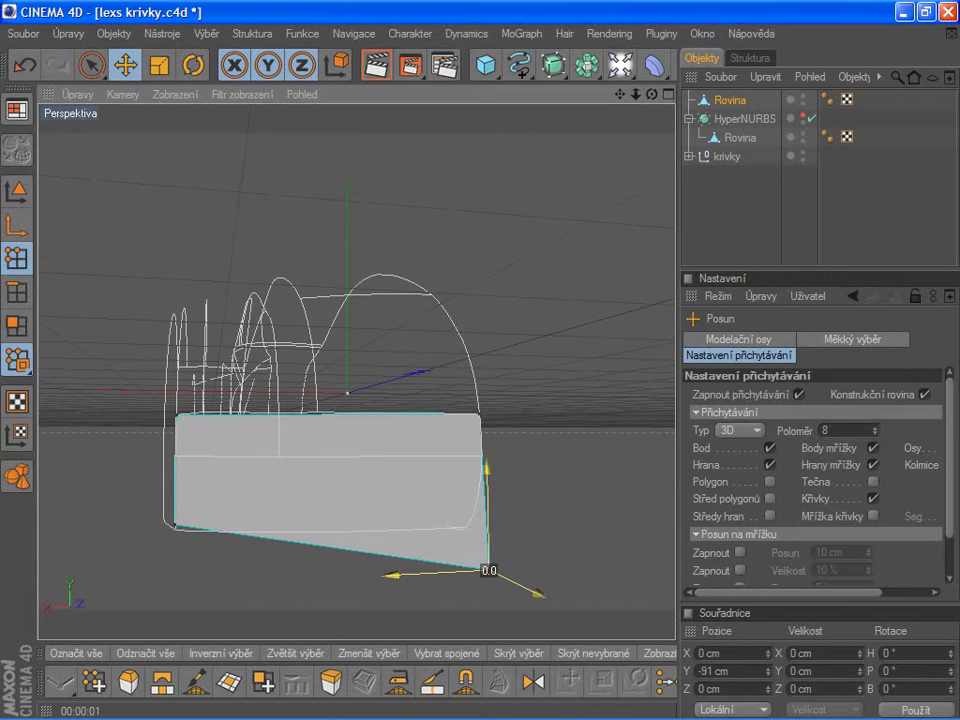
drag(489, 570, 466, 527)
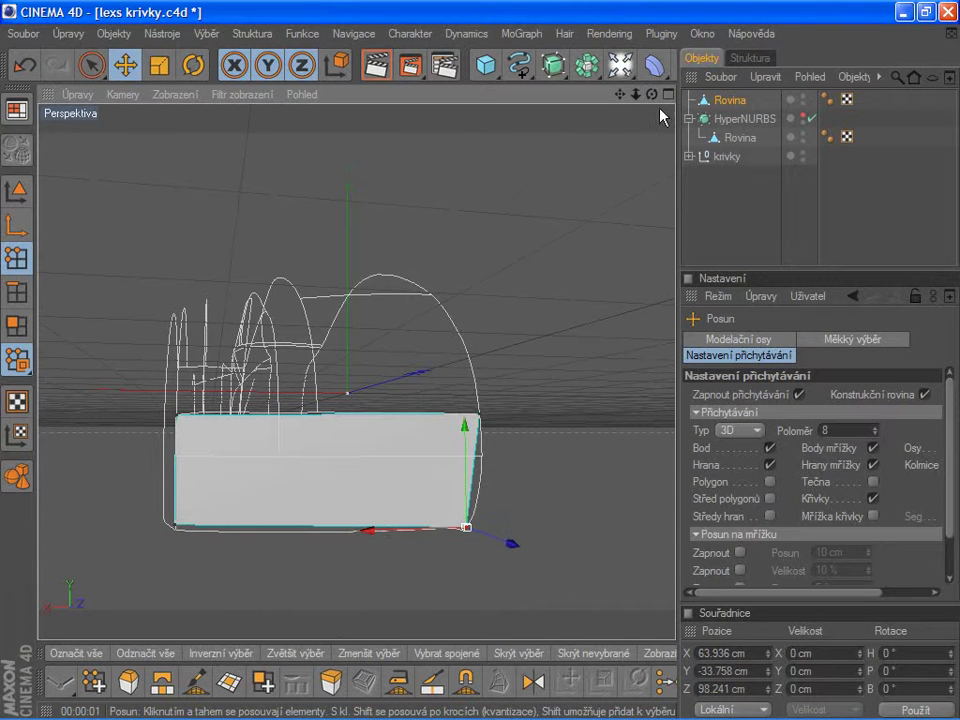
- Snap the lower-left corner onto the bottom guide curve and activate the Knife tool
drag(652, 94, 655, 95)
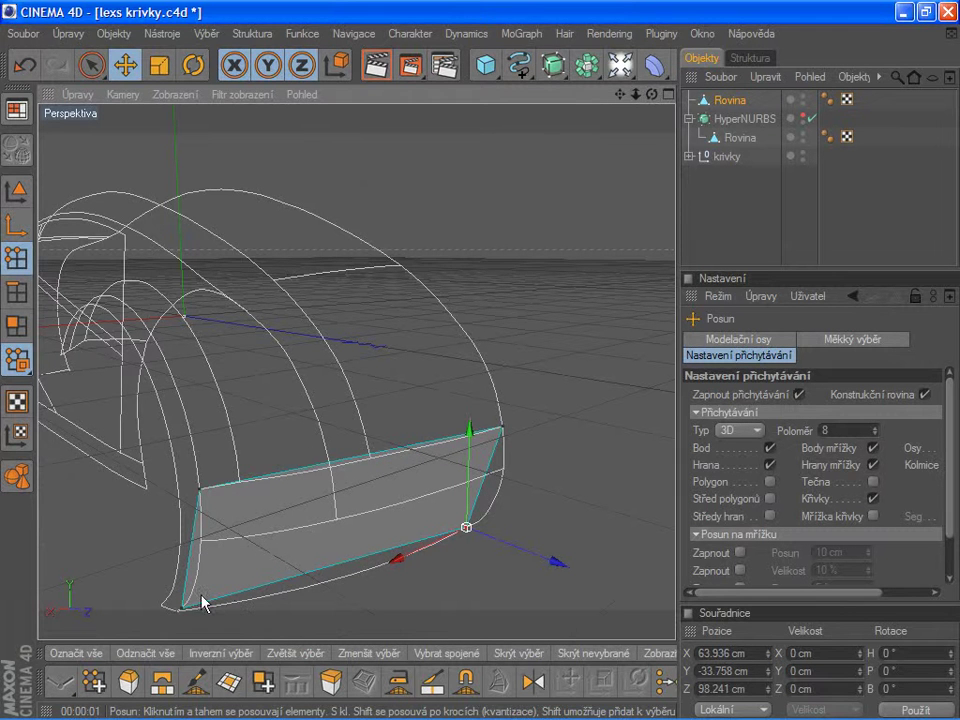
drag(652, 94, 490, 345)
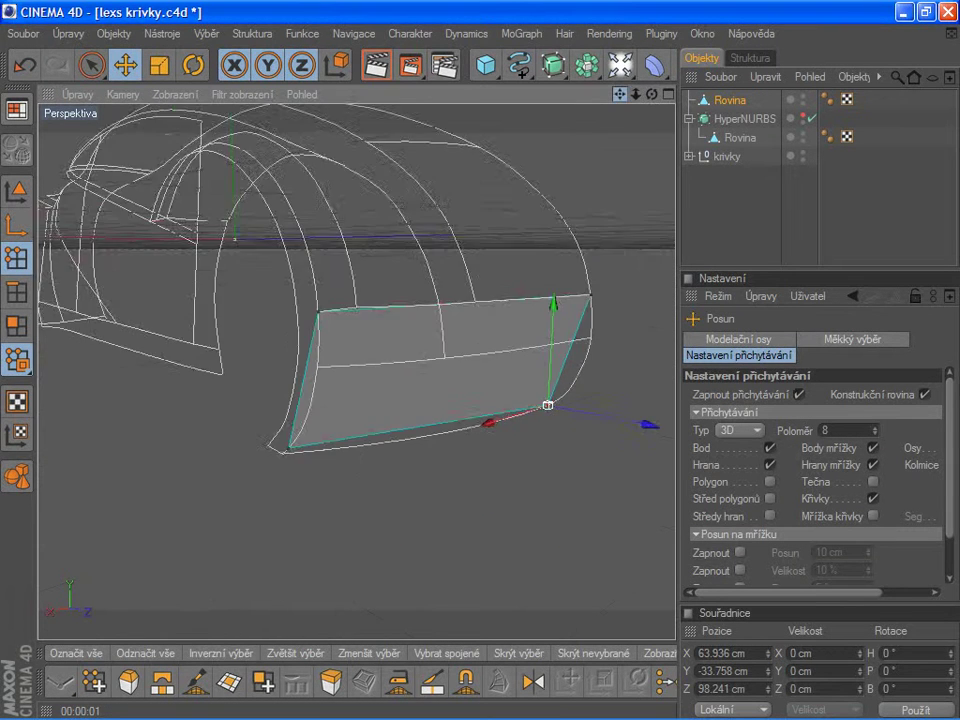
scroll(349, 446, up, 3)
scroll(270, 510, up, 2)
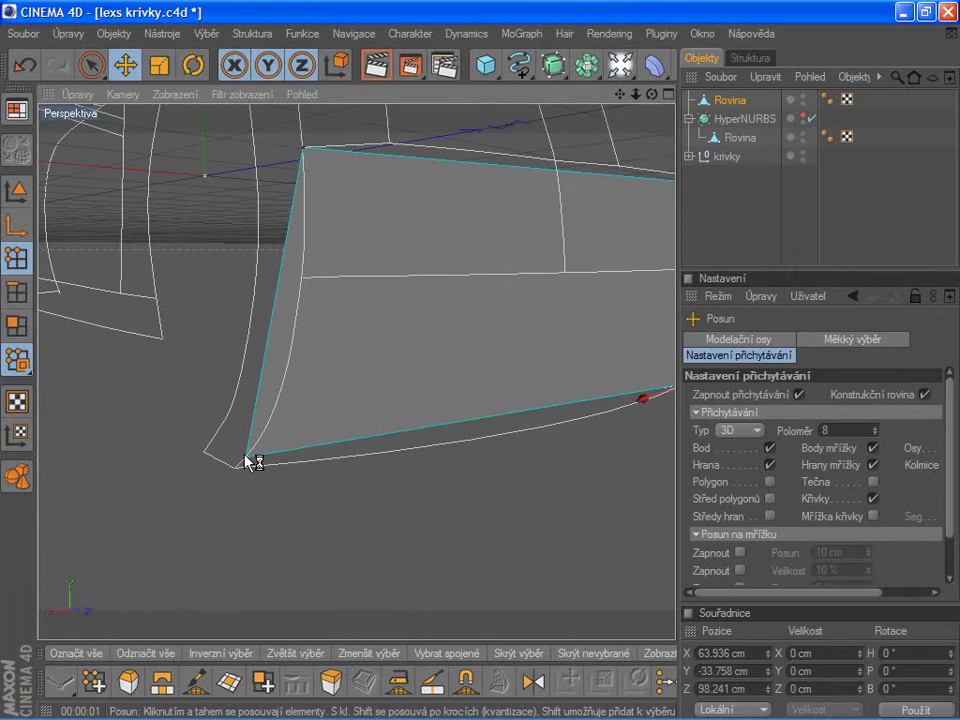
drag(247, 462, 235, 466)
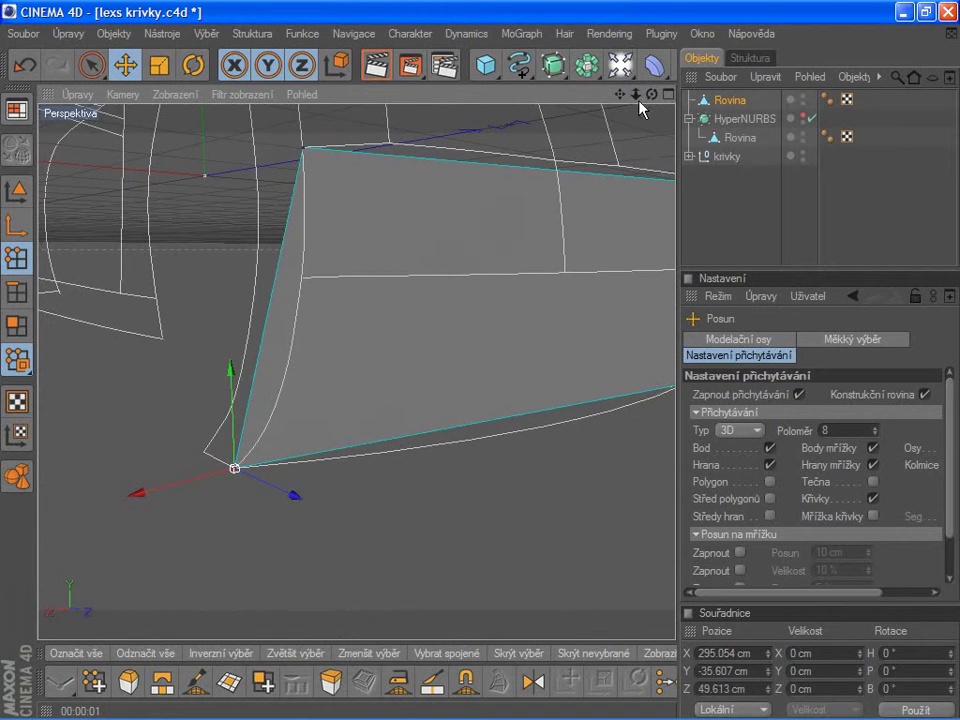
drag(620, 94, 430, 140)
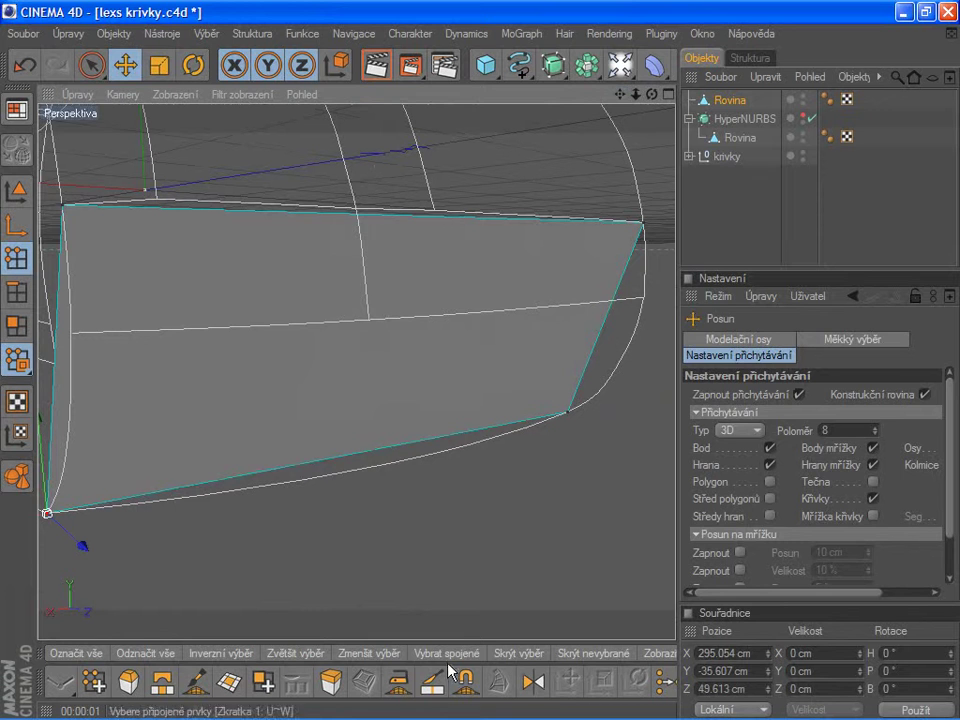
click(431, 683)
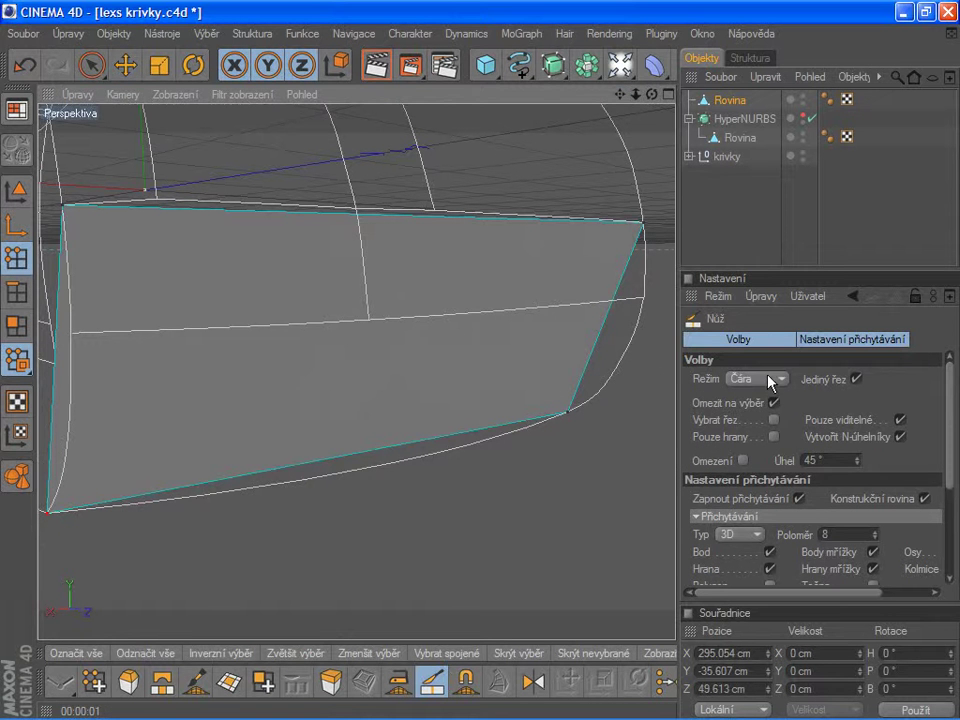
- Set the Knife to Smyčka (Loop) mode and cut a horizontal edge loop across the panel
click(770, 378)
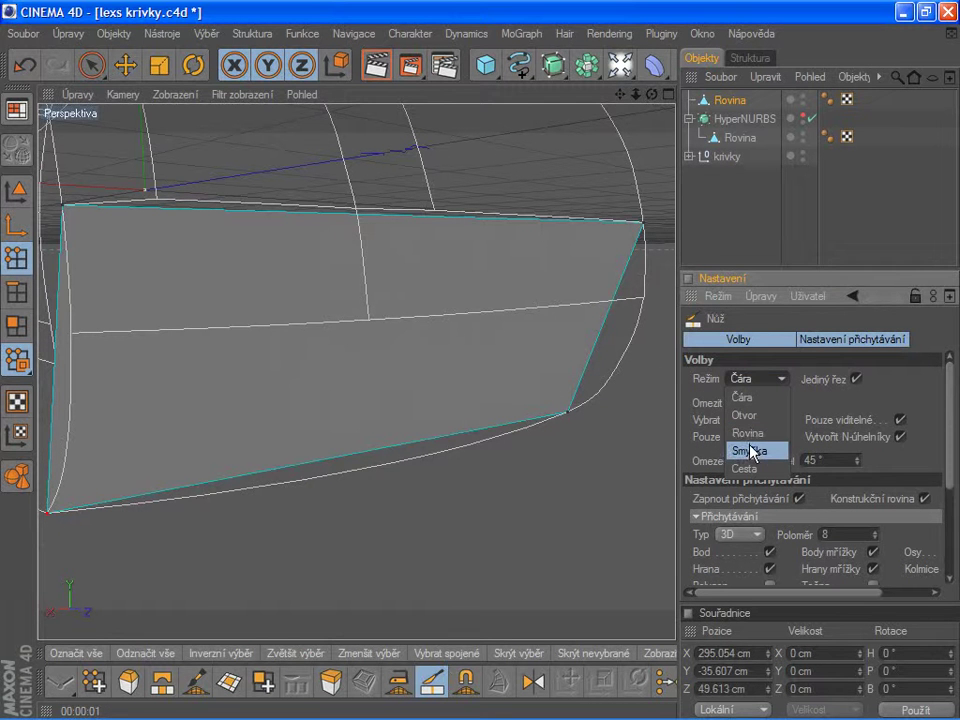
click(752, 451)
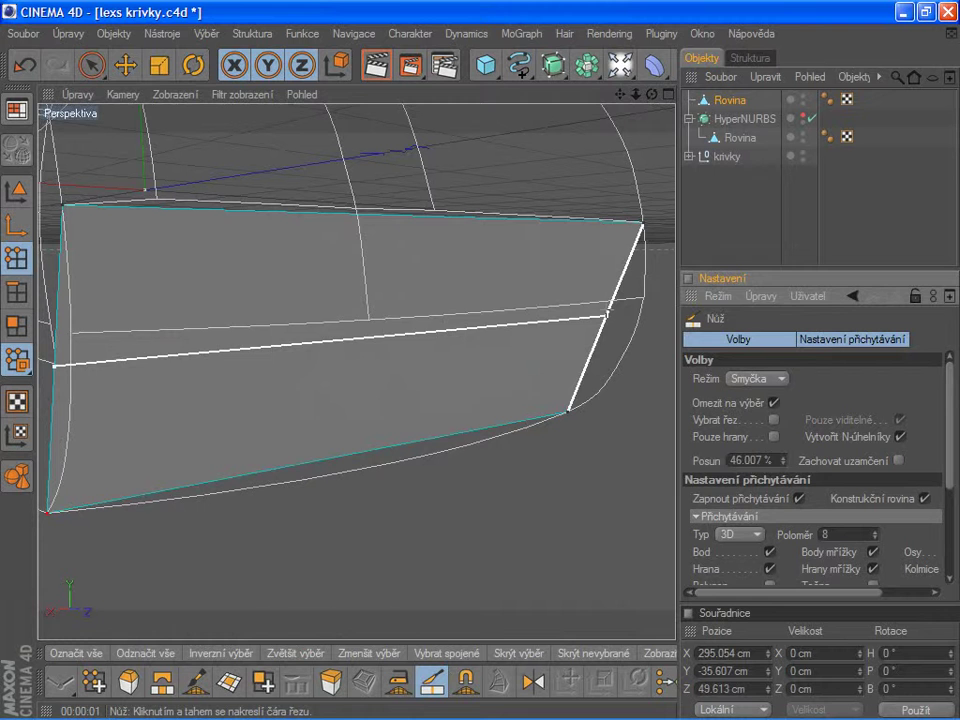
click(606, 316)
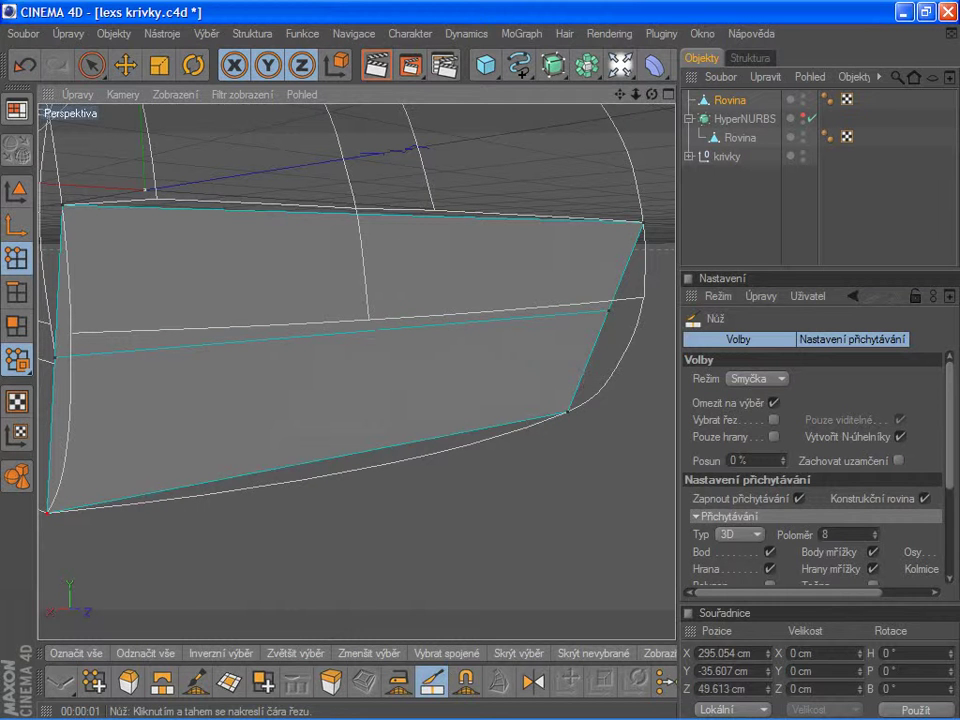
- Snap the new loop's right and left end points onto the side guide curves
click(91, 65)
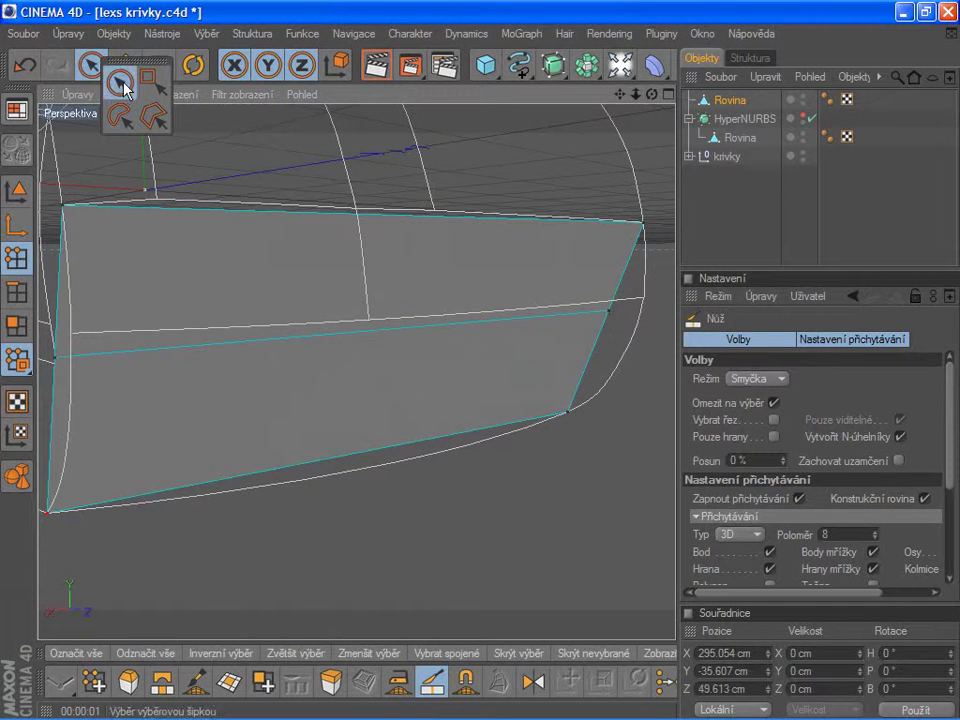
click(118, 82)
click(608, 312)
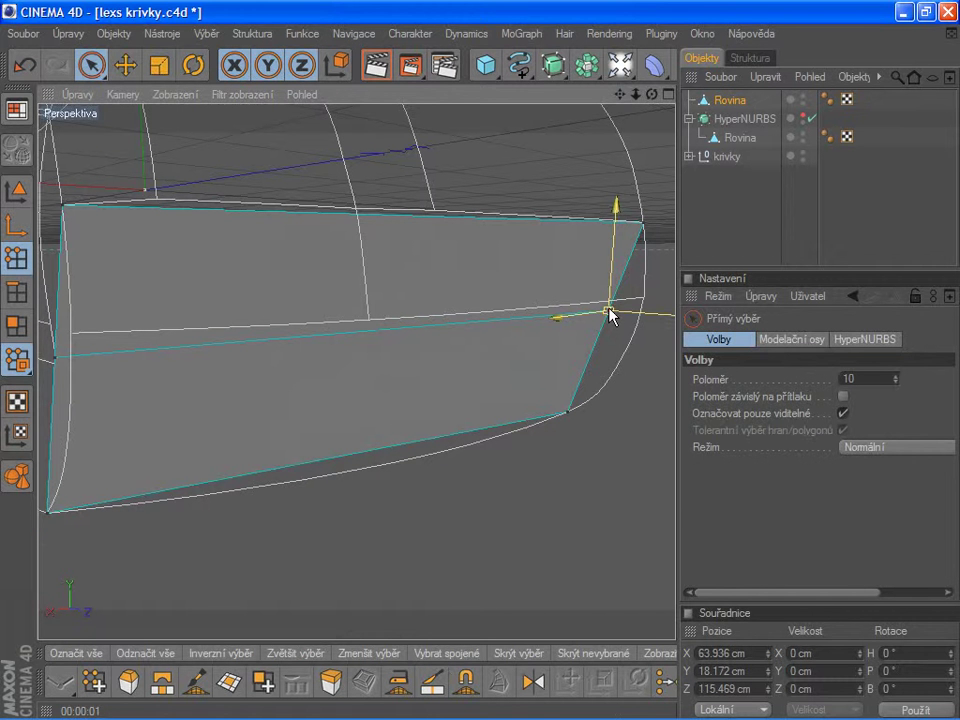
click(124, 65)
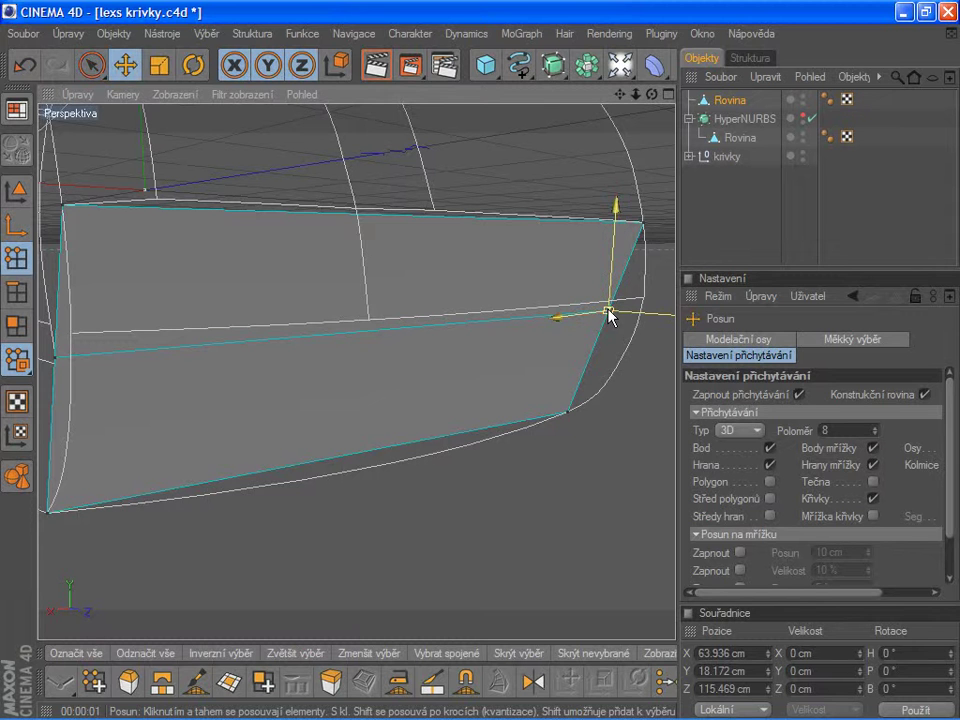
drag(611, 317, 643, 298)
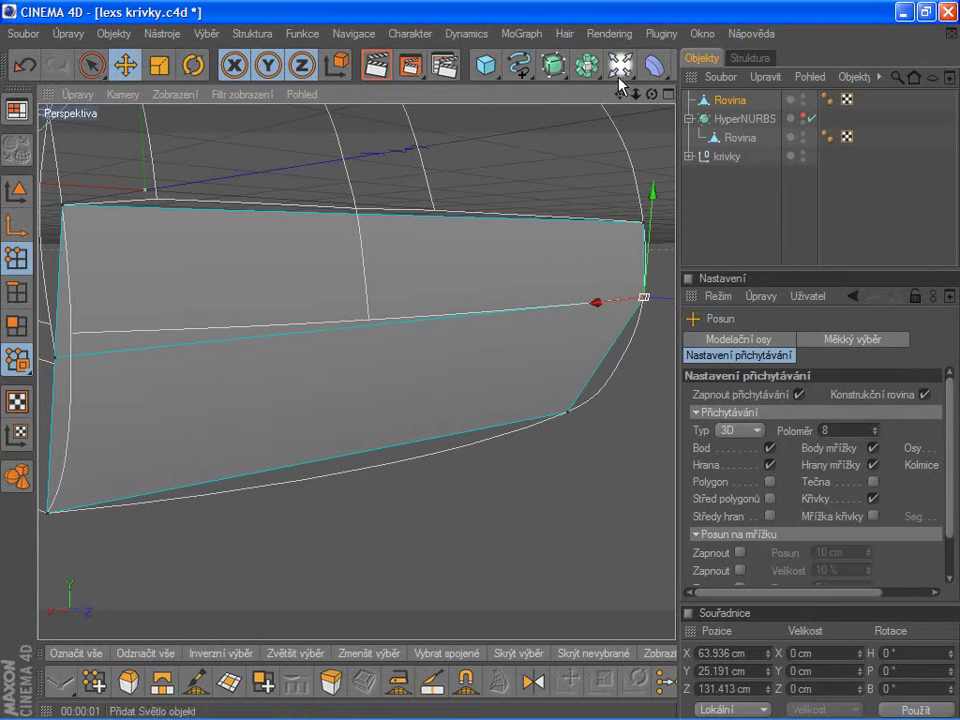
mouse_move(620, 94)
mouse_down()
mouse_move(700, 80)
mouse_move(454, 279)
mouse_up()
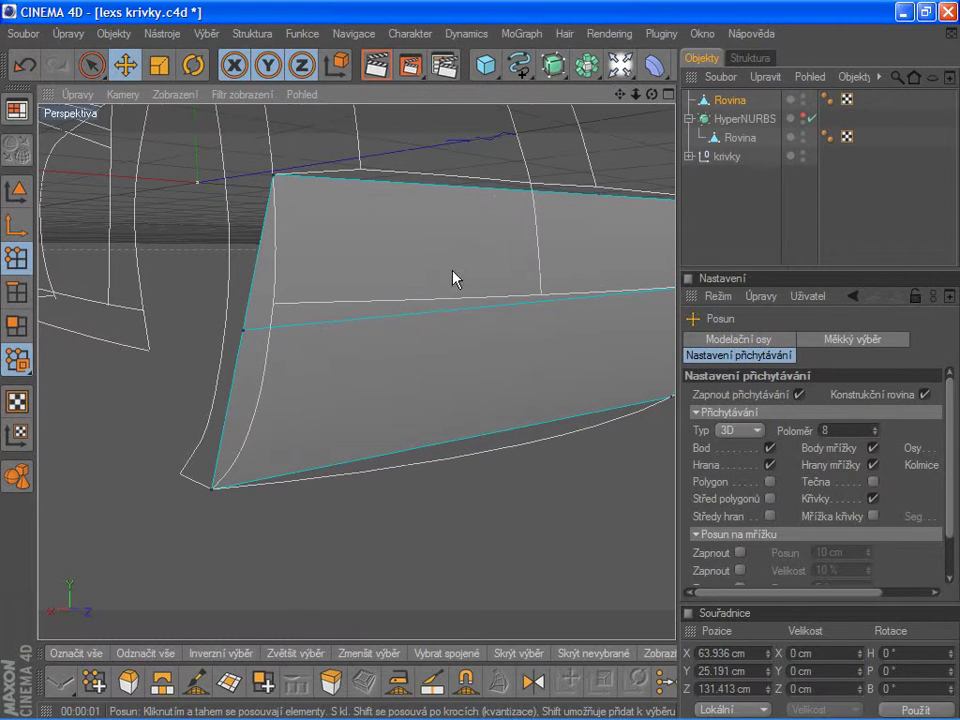
click(243, 331)
drag(243, 331, 273, 304)
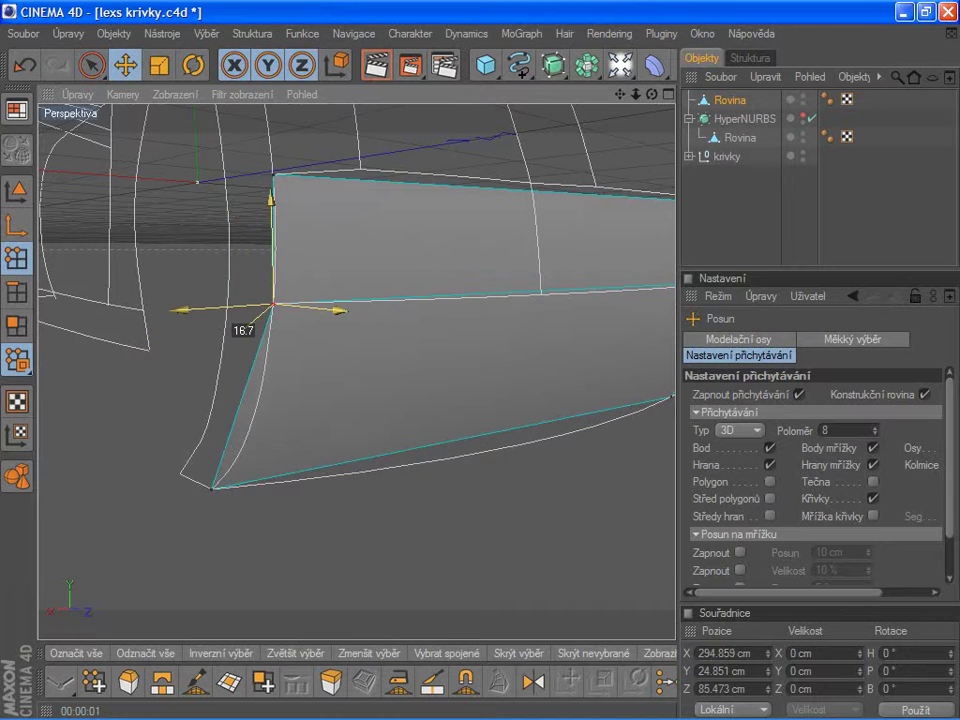
drag(624, 94, 543, 410)
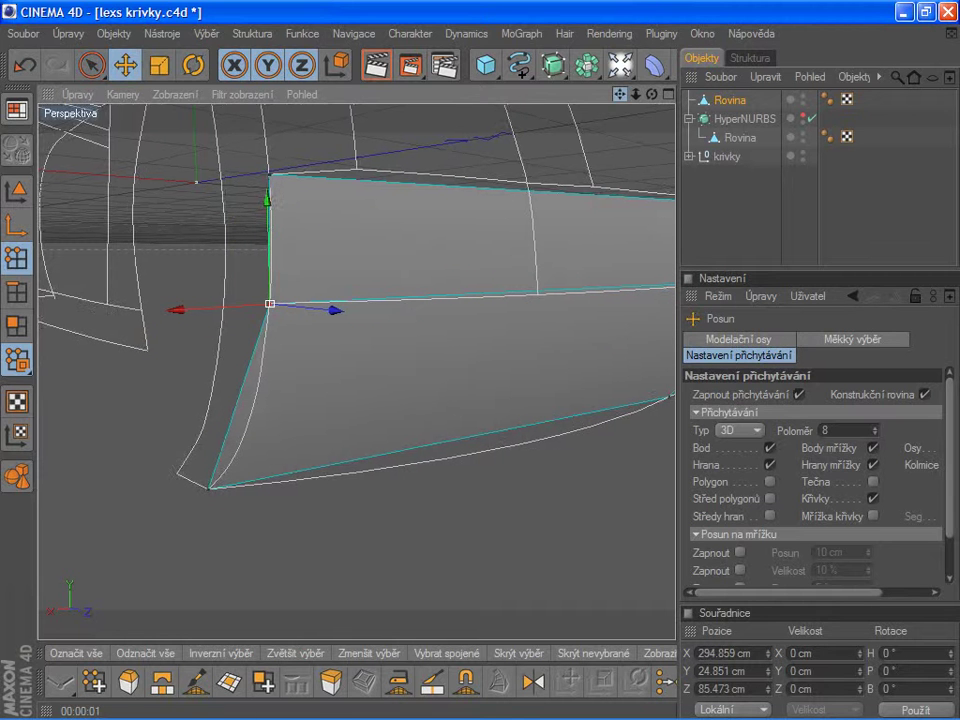
click(431, 683)
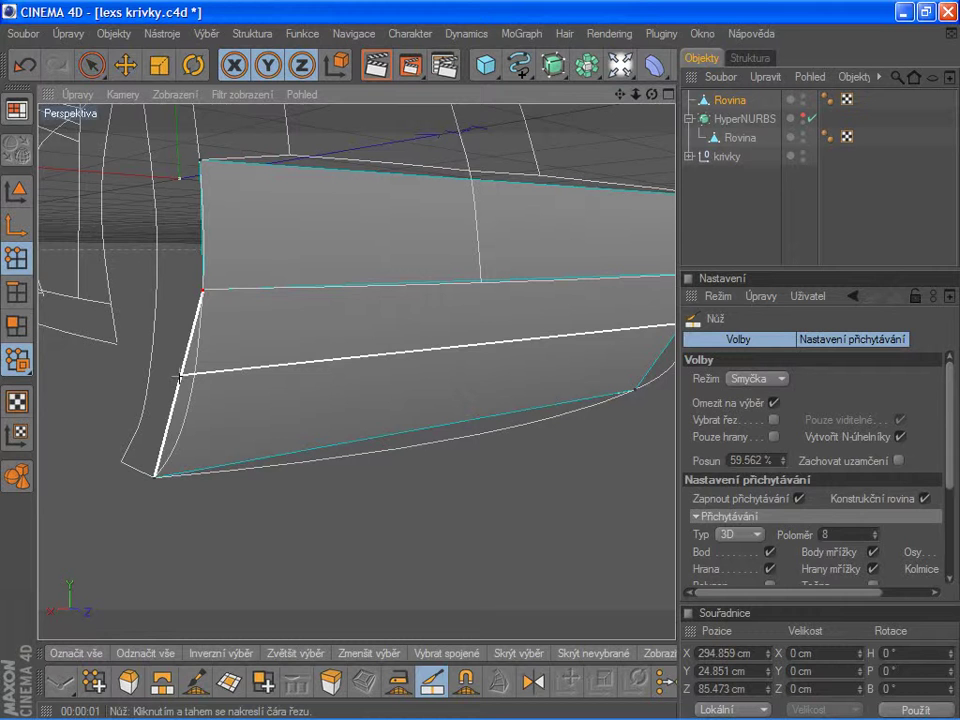
- Cut a second, lower edge loop and snap both its end points onto the curves
click(180, 376)
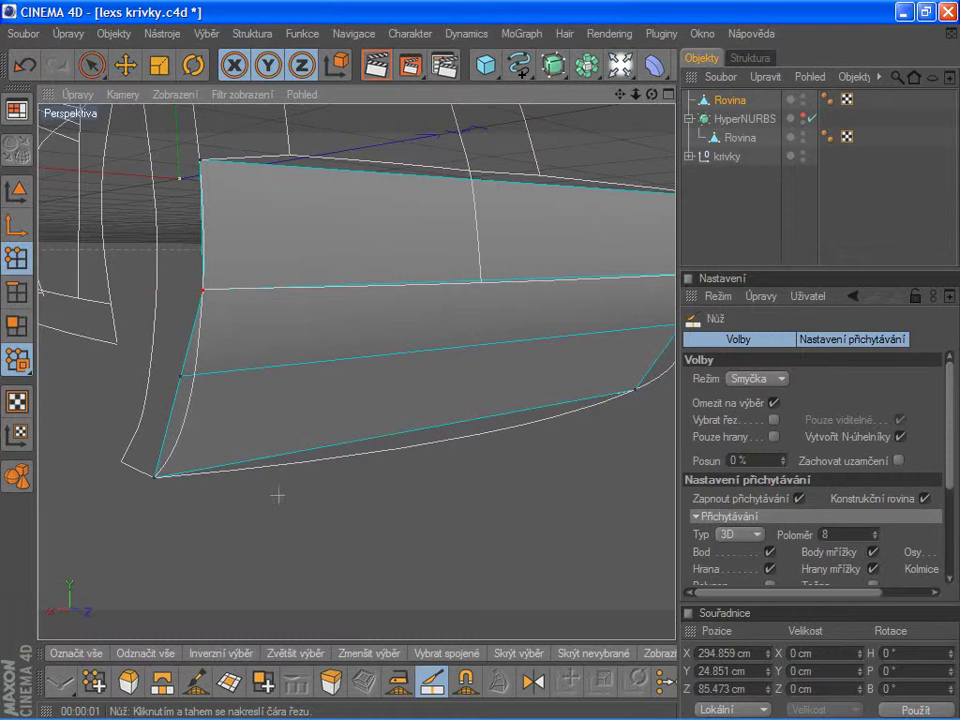
key(space)
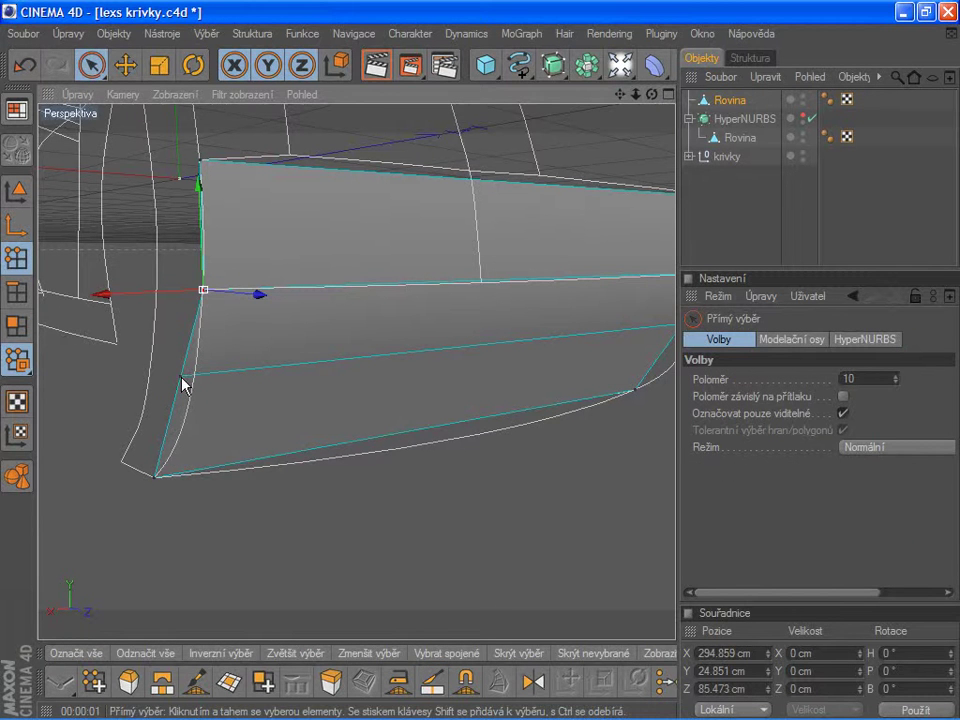
click(181, 377)
drag(182, 335, 186, 350)
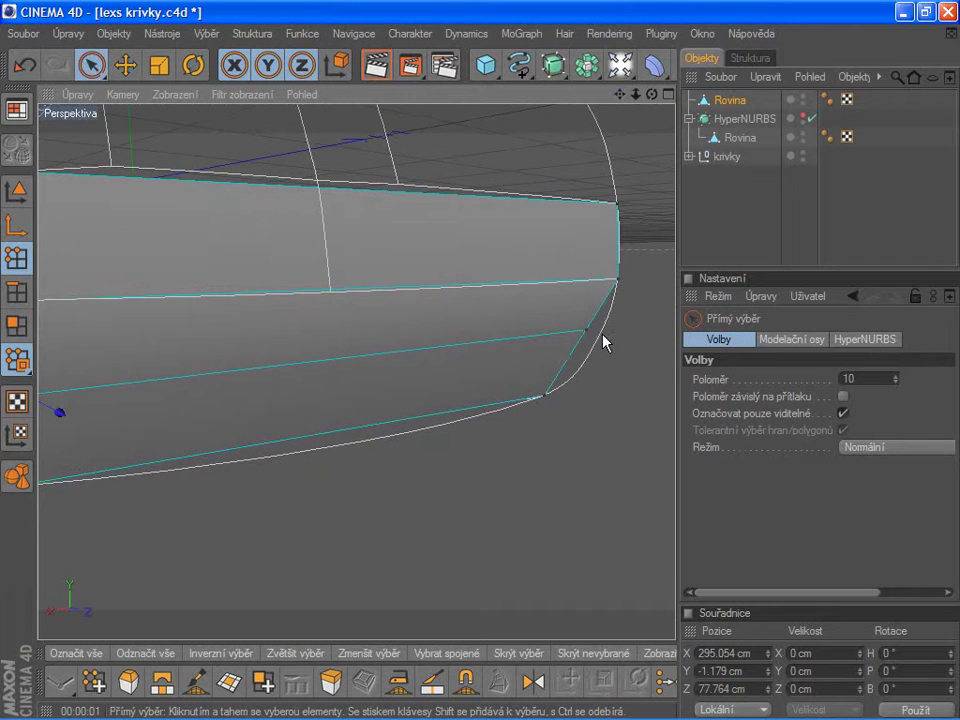
click(587, 332)
drag(587, 332, 599, 335)
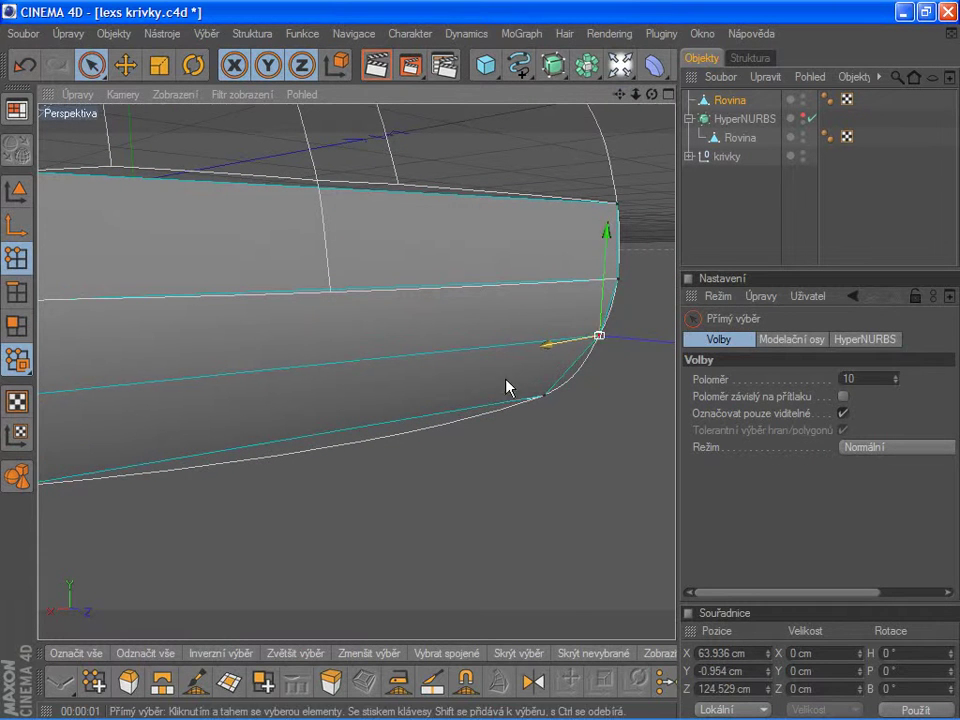
- Pull the panel's lower front corner point upward toward its guide curve
key(k)
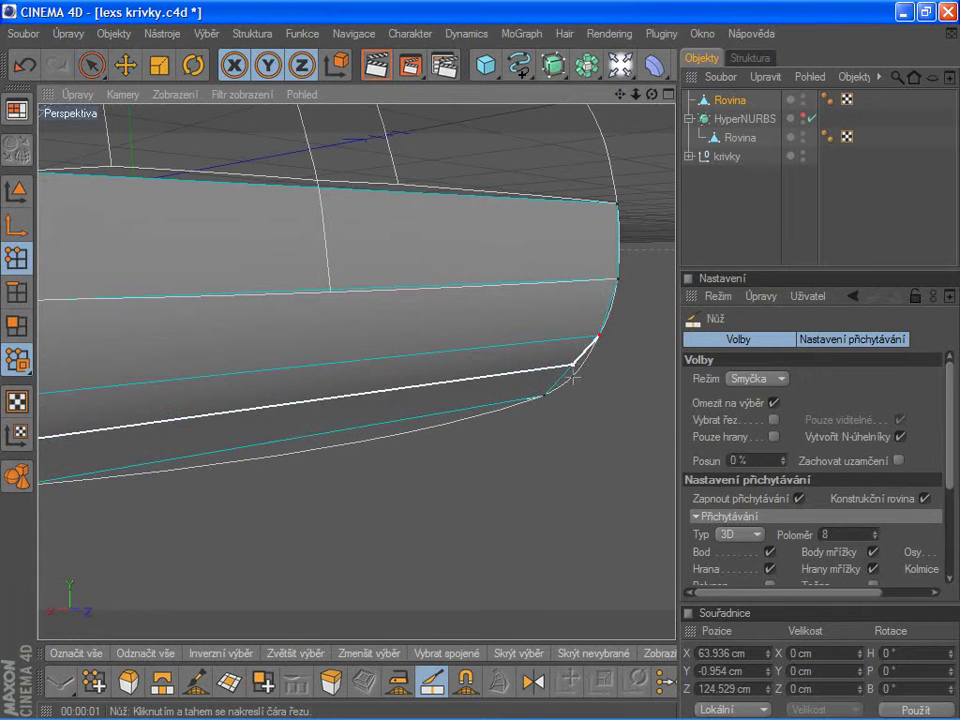
key(space)
drag(572, 374, 578, 371)
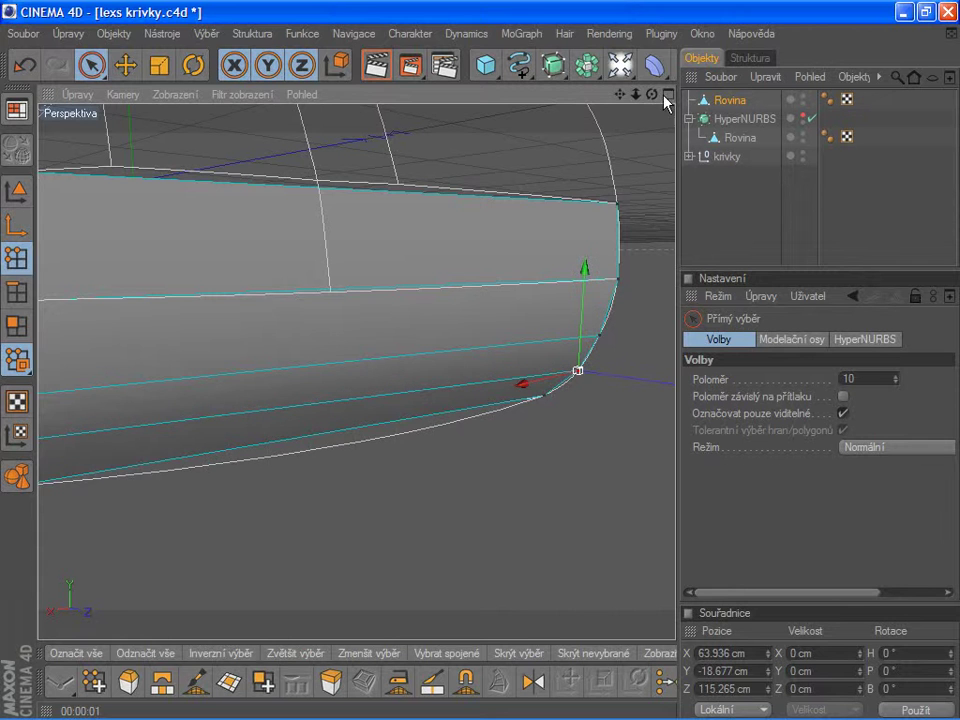
mouse_move(621, 97)
mouse_down()
mouse_move(296, 315)
mouse_move(297, 358)
mouse_up()
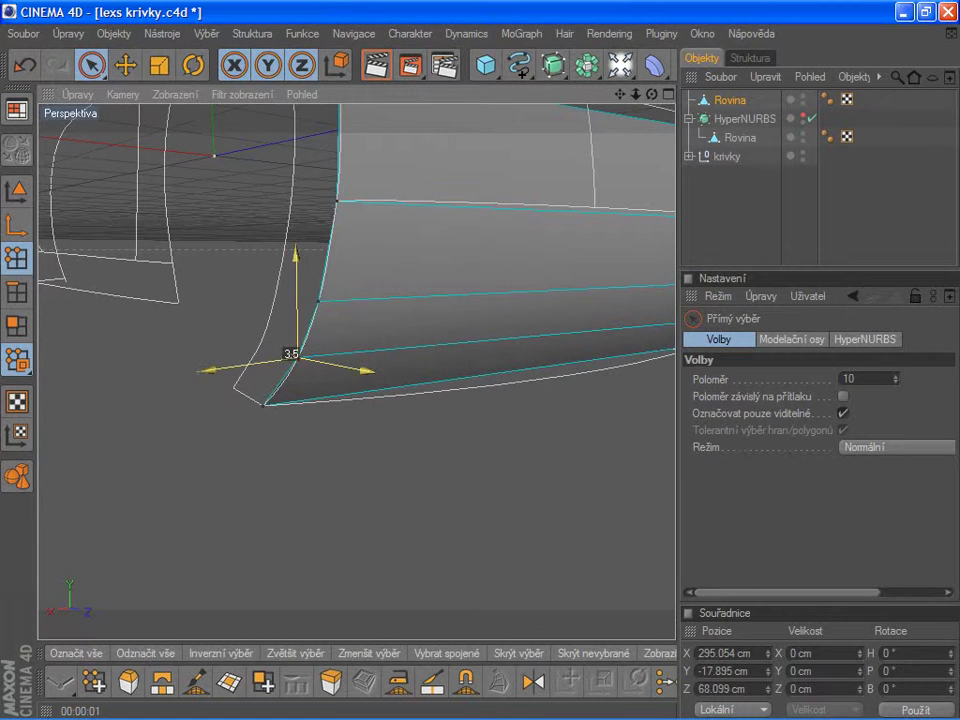
mouse_move(621, 96)
mouse_down()
mouse_move(600, 120)
mouse_move(610, 125)
mouse_up()
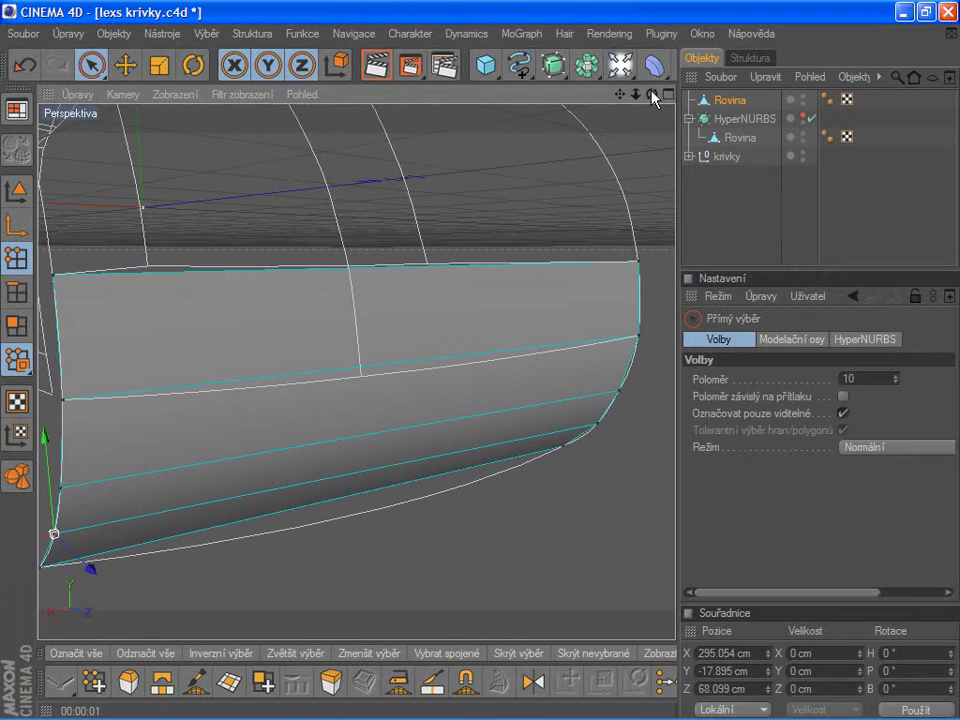
mouse_move(652, 94)
mouse_down()
mouse_move(615, 135)
mouse_move(652, 95)
mouse_up()
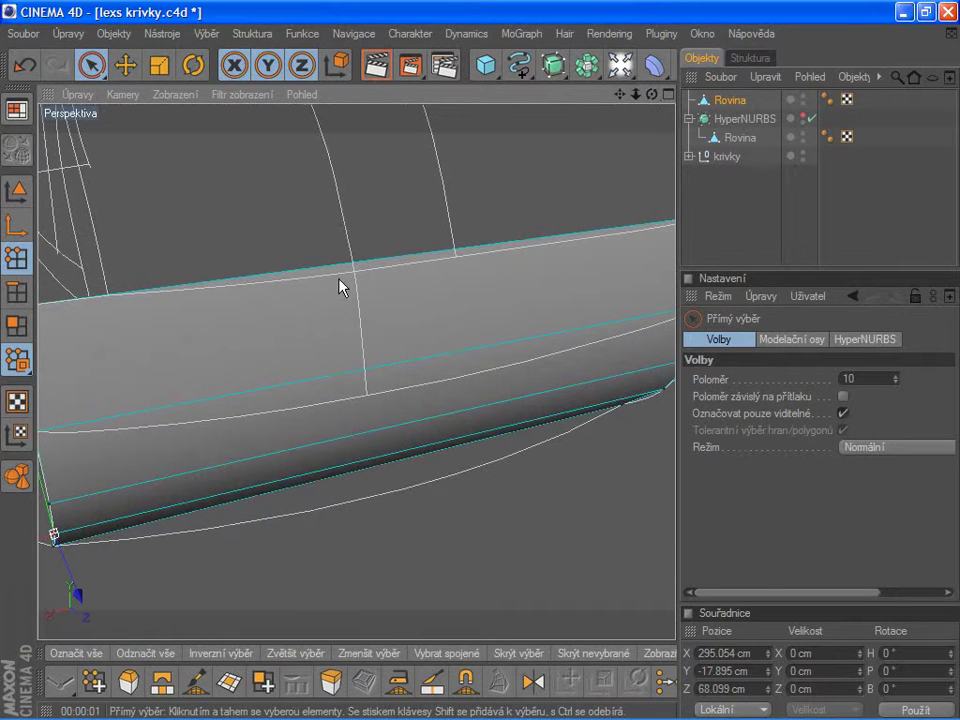
key(k)
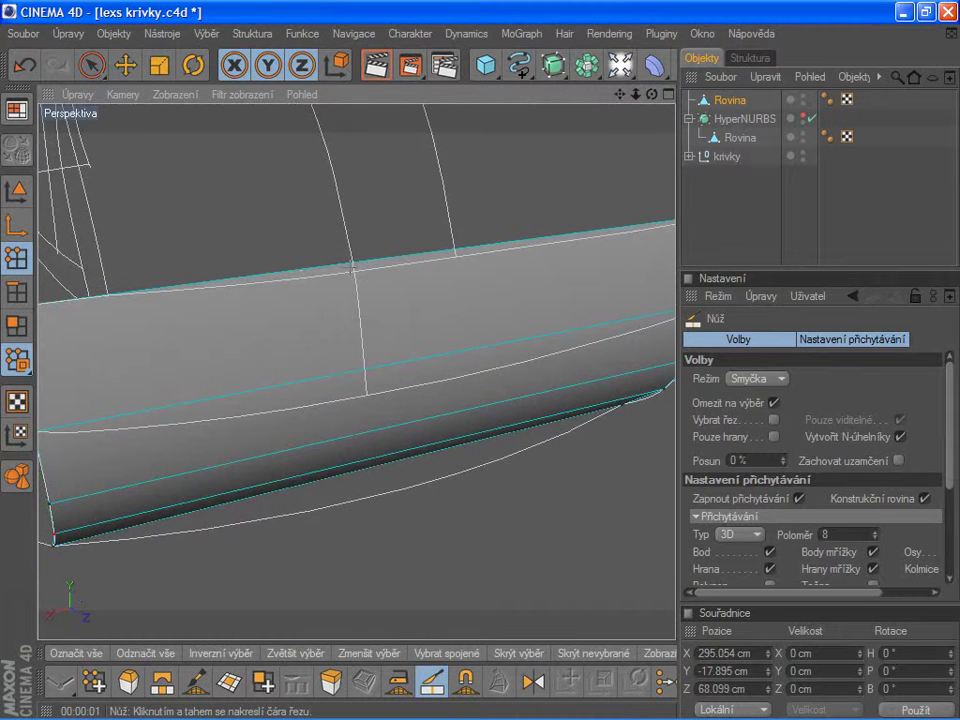
- Cut another edge loop and pull its lower point down onto the bottom guide curve at Y -34.949 cm
click(355, 375)
key(space)
click(356, 375)
drag(360, 379, 365, 398)
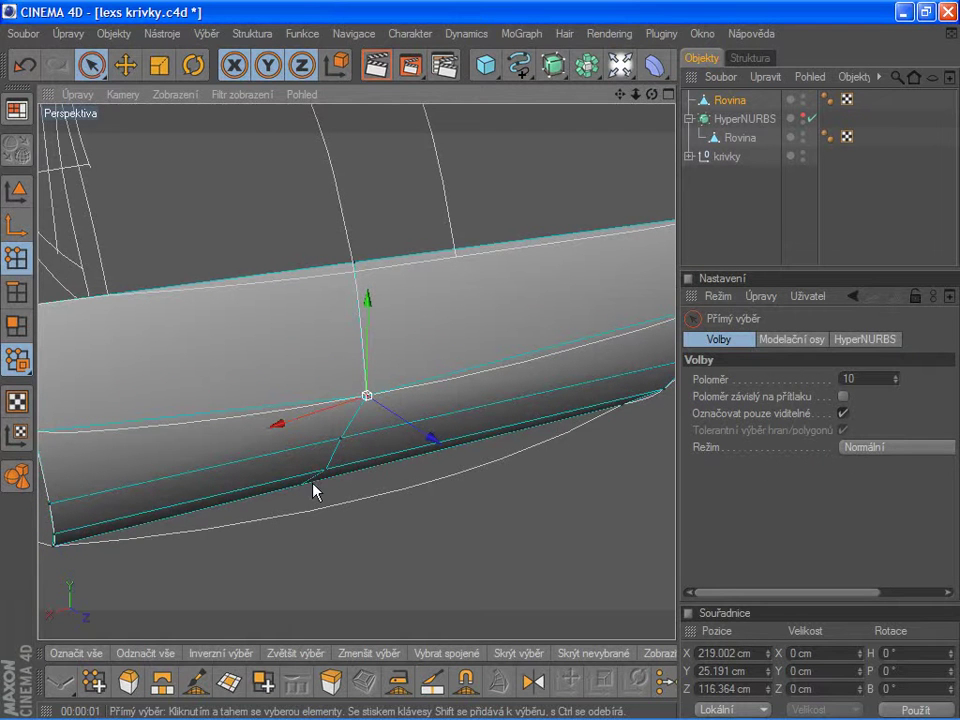
mouse_move(302, 487)
mouse_down()
mouse_move(325, 508)
mouse_move(499, 296)
mouse_up()
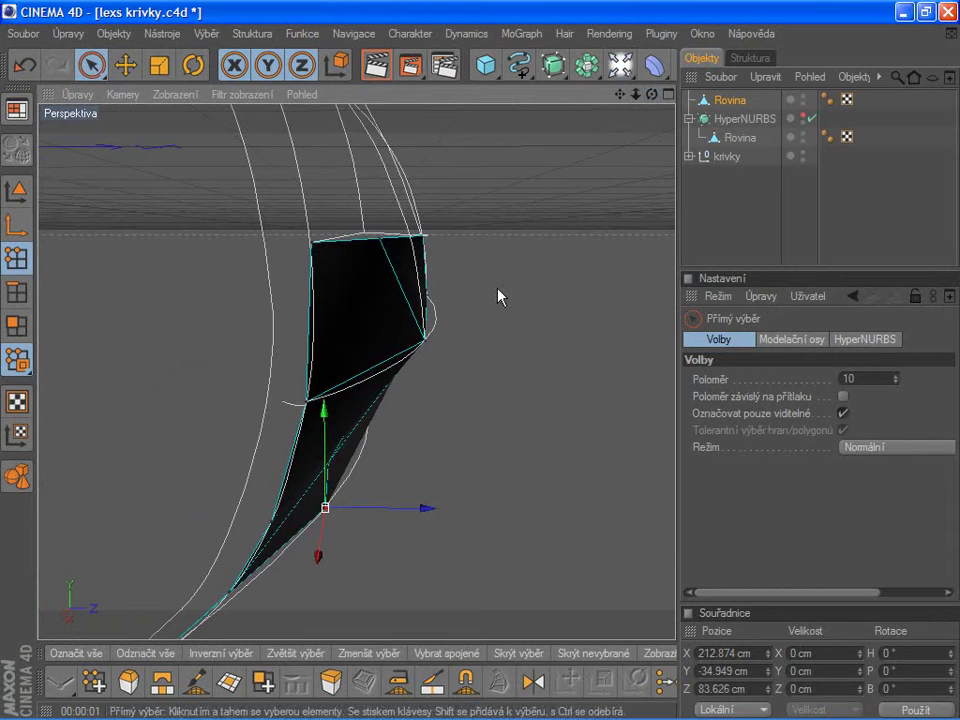
mouse_move(651, 94)
mouse_down()
mouse_move(632, 96)
mouse_move(349, 279)
mouse_up()
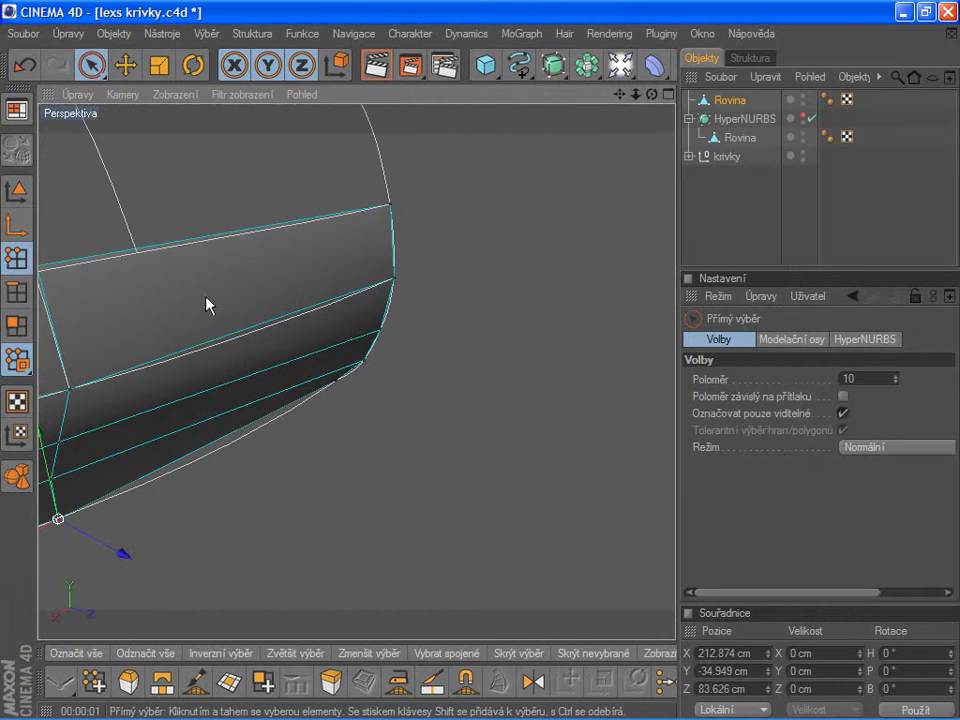
key(k)
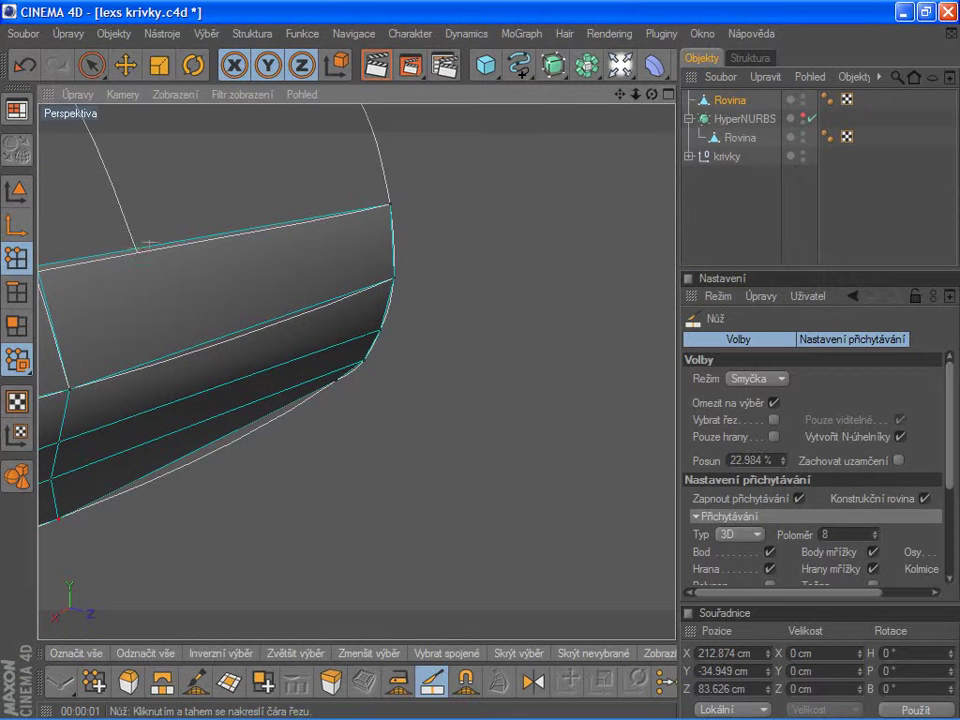
- Cut a vertical edge loop near the front and snap its top and nearby edge points onto the curves
click(130, 262)
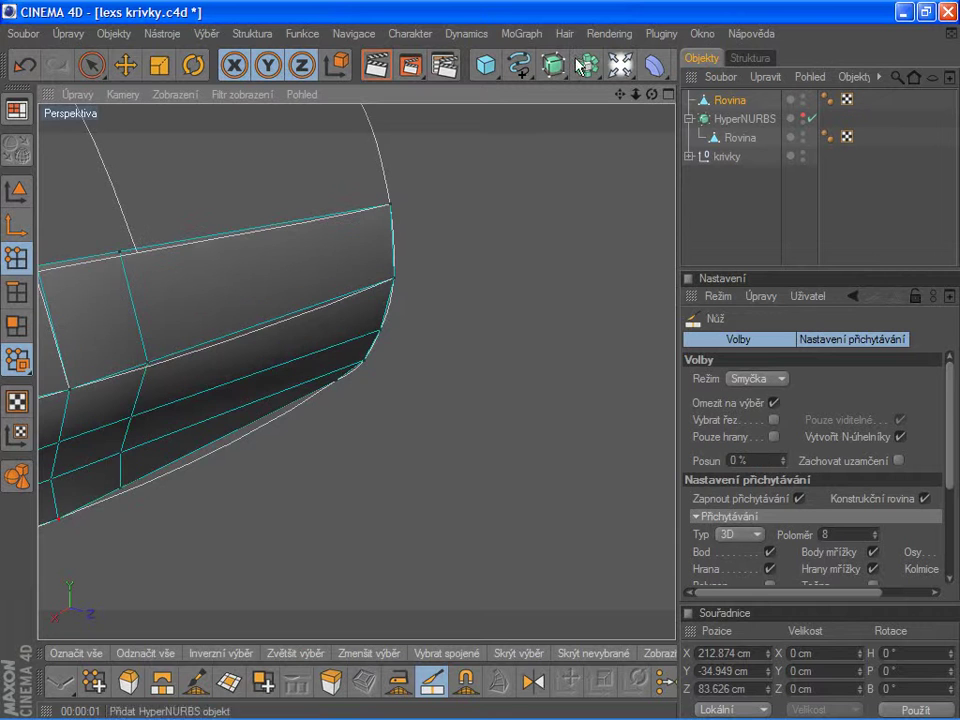
drag(653, 96, 272, 290)
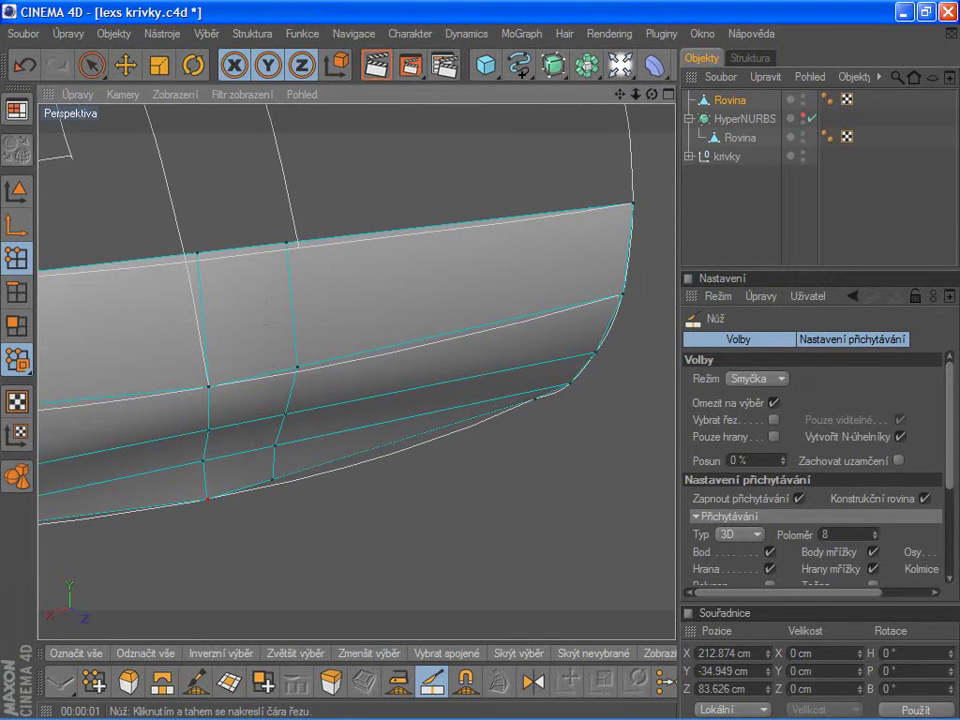
key(space)
click(198, 255)
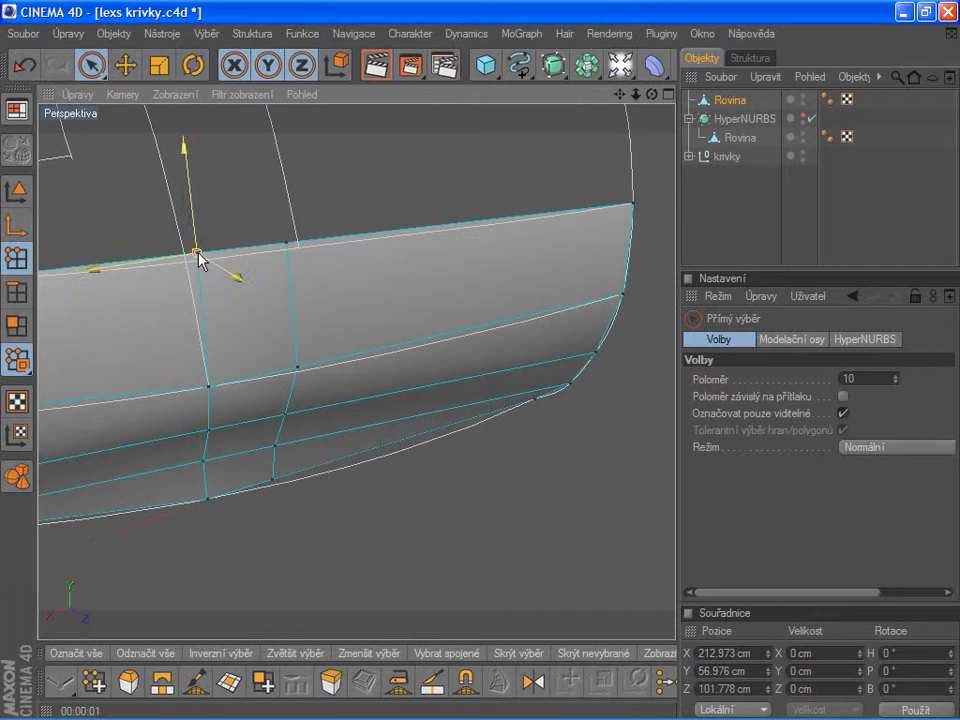
mouse_move(651, 93)
mouse_down()
mouse_move(640, 130)
mouse_move(542, 180)
mouse_up()
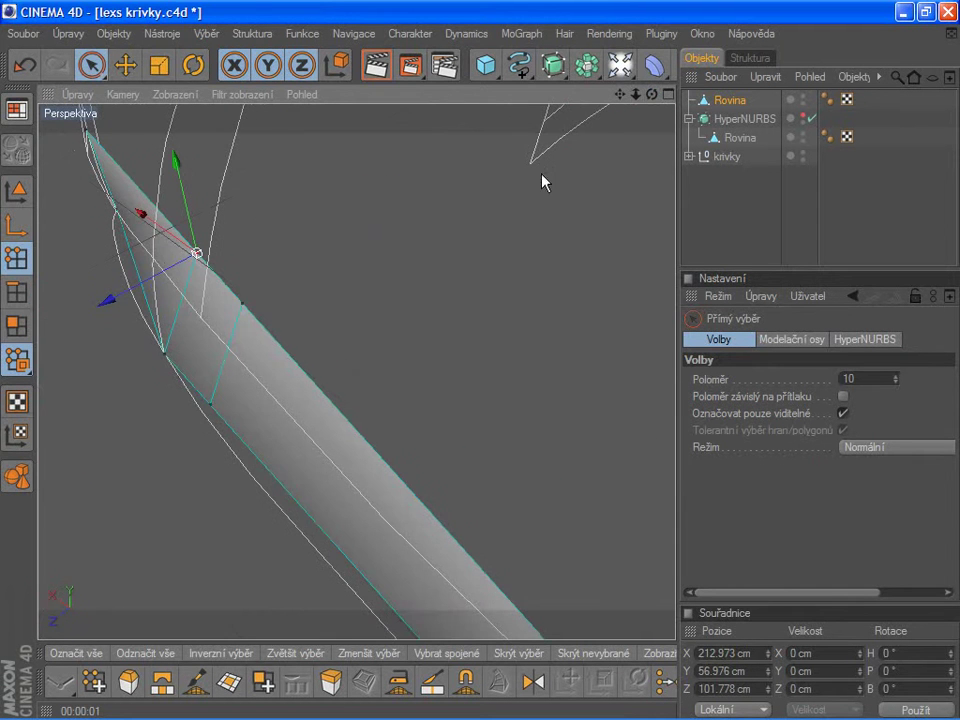
drag(199, 253, 152, 257)
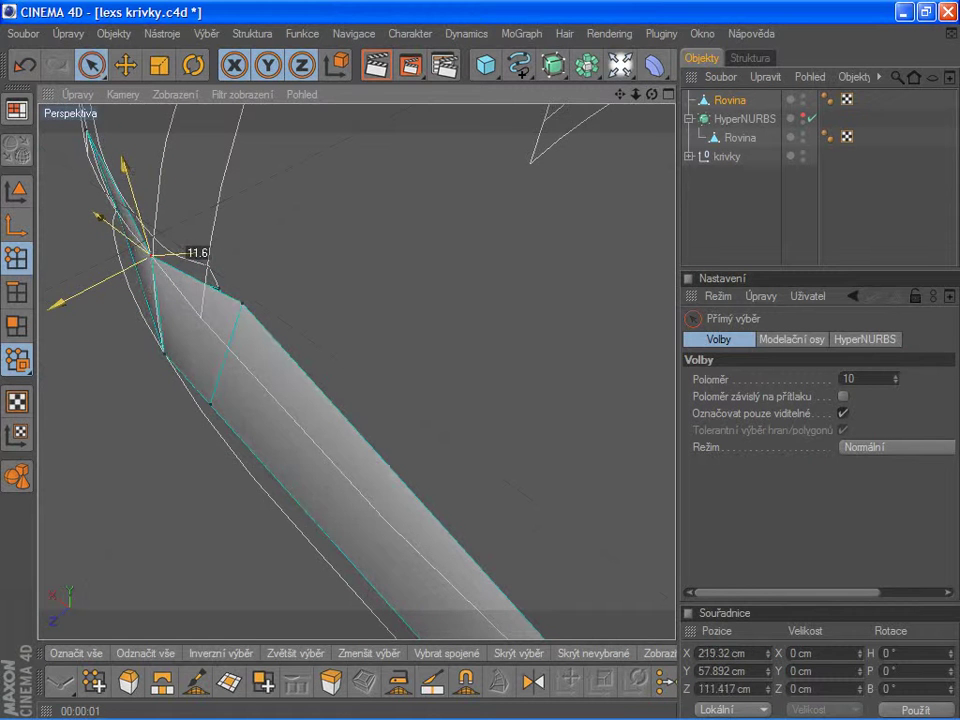
drag(228, 224, 230, 226)
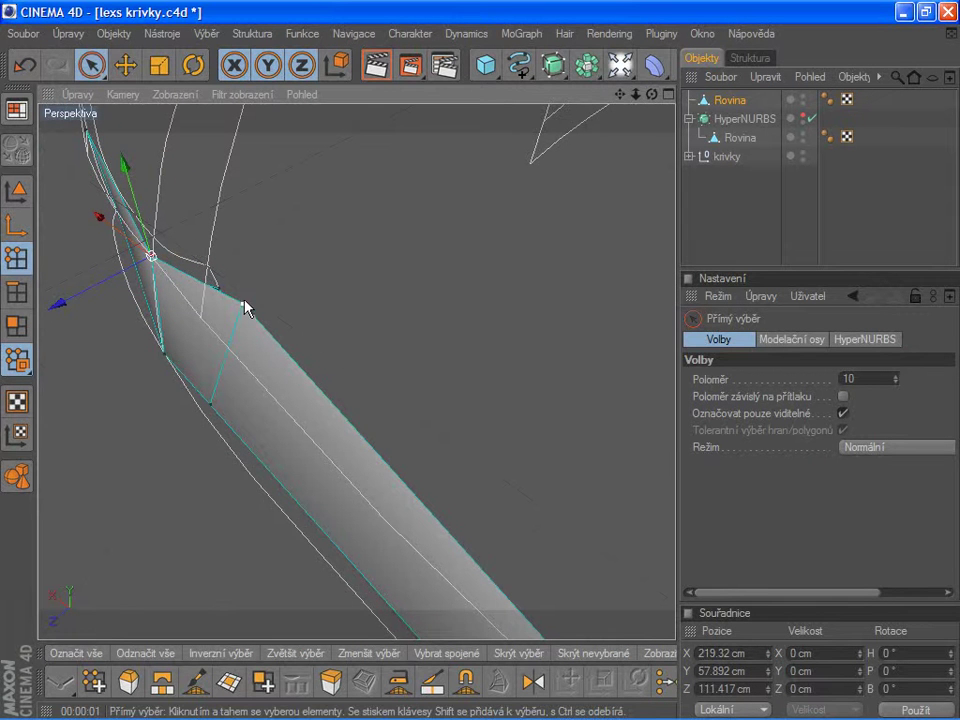
drag(245, 308, 205, 309)
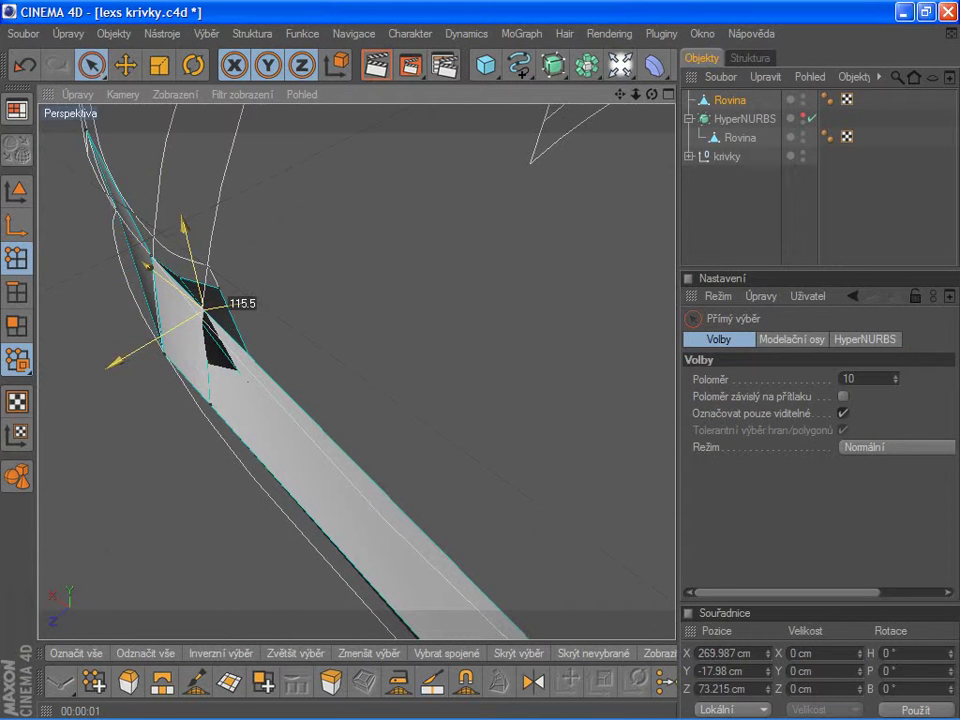
drag(651, 94, 651, 94)
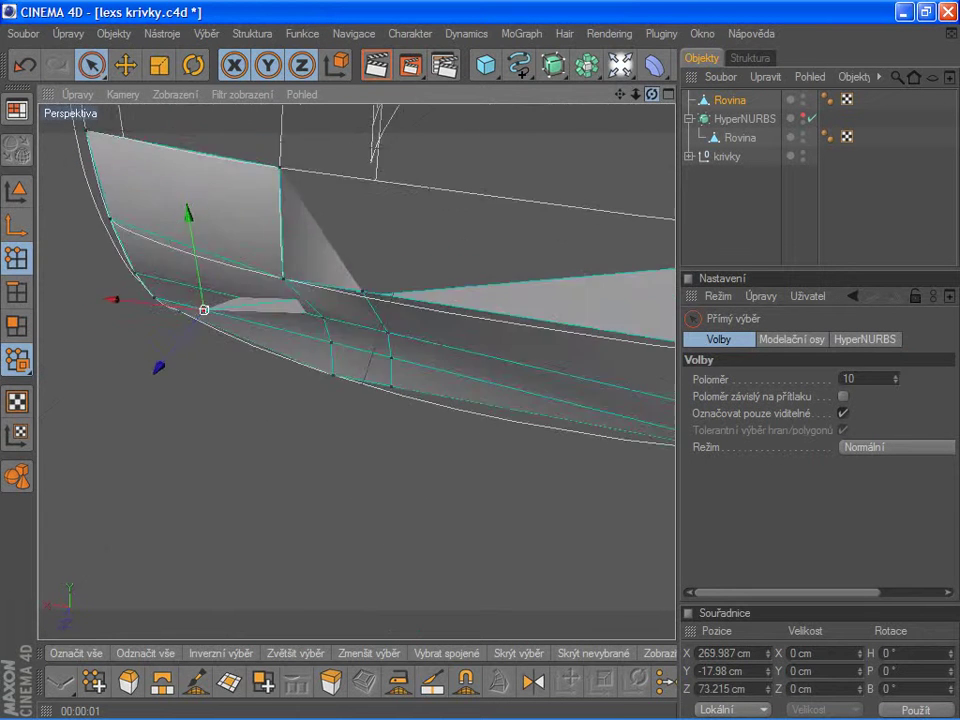
drag(204, 310, 208, 315)
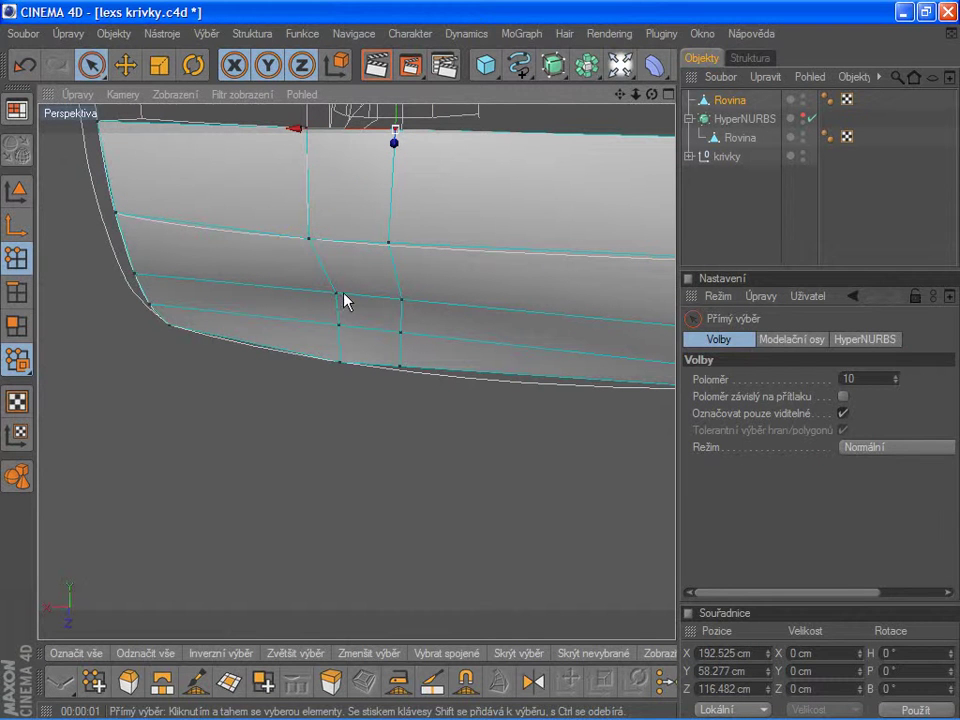
- Nudge the new loop's bottom point down onto the guide curve
click(399, 369)
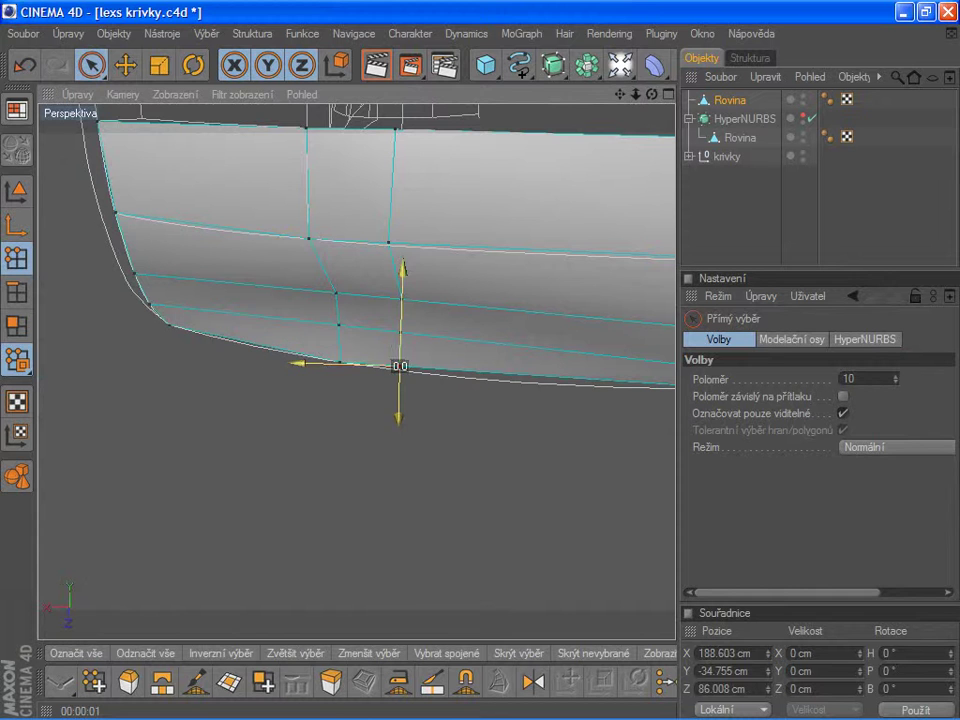
drag(399, 372, 399, 377)
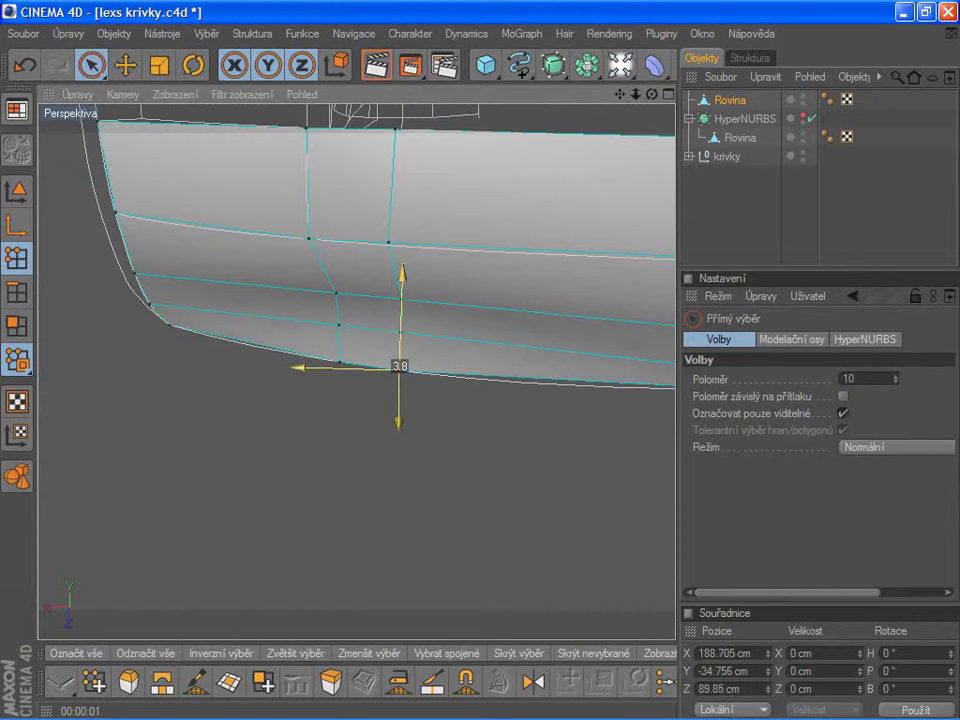
click(389, 245)
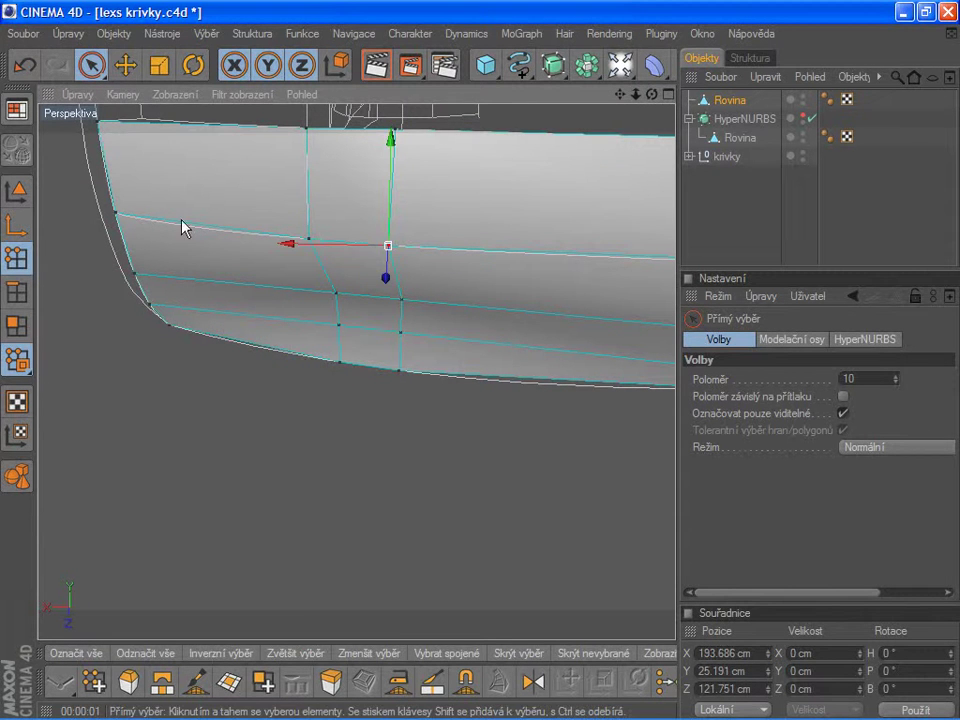
drag(620, 94, 368, 94)
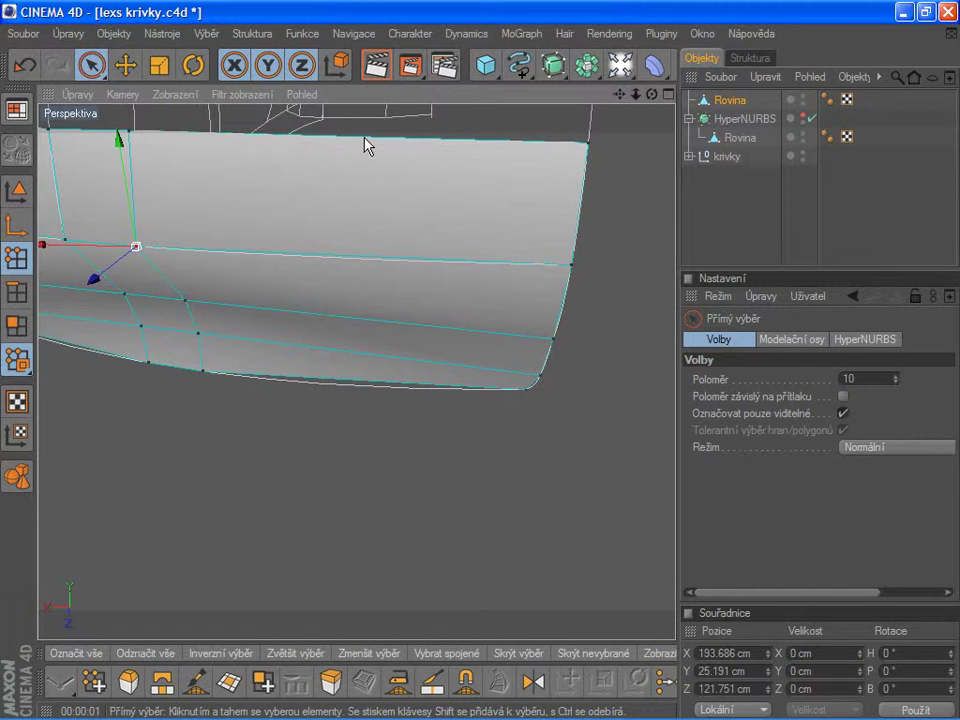
key(k)
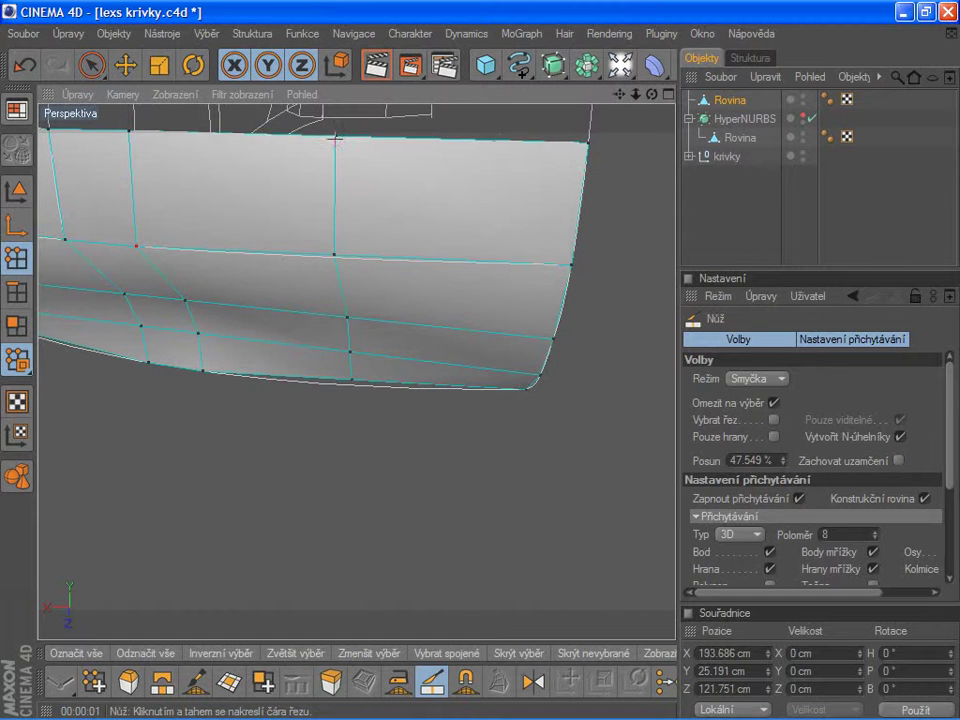
- Cut another vertical loop across the hull and nudge its bottom, middle and top points, top at Y 58.02 cm
click(335, 140)
drag(650, 96, 650, 94)
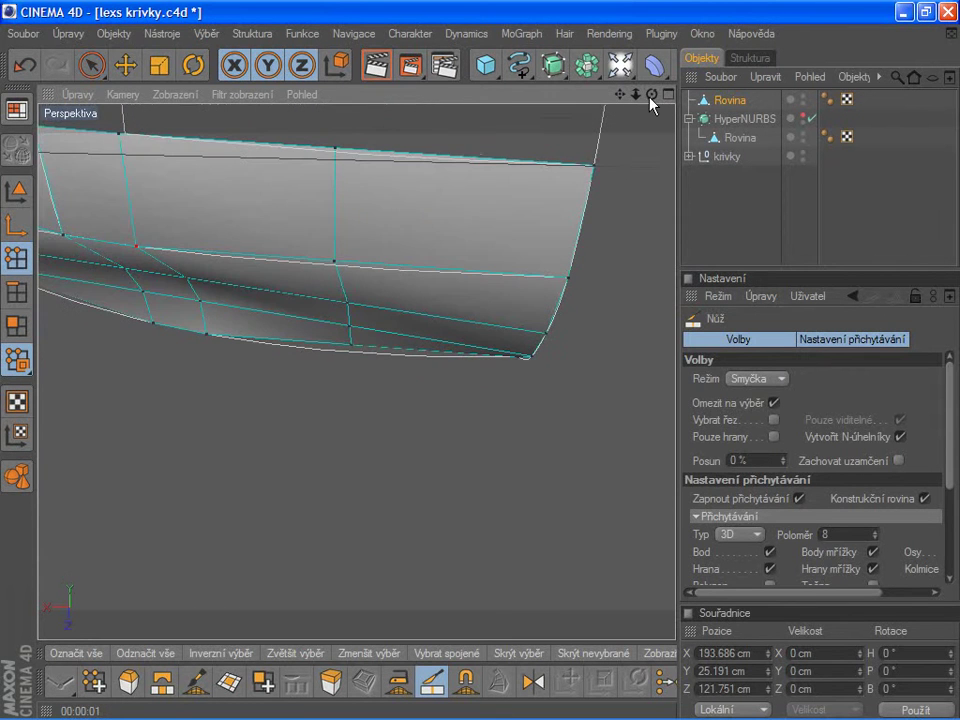
key(space)
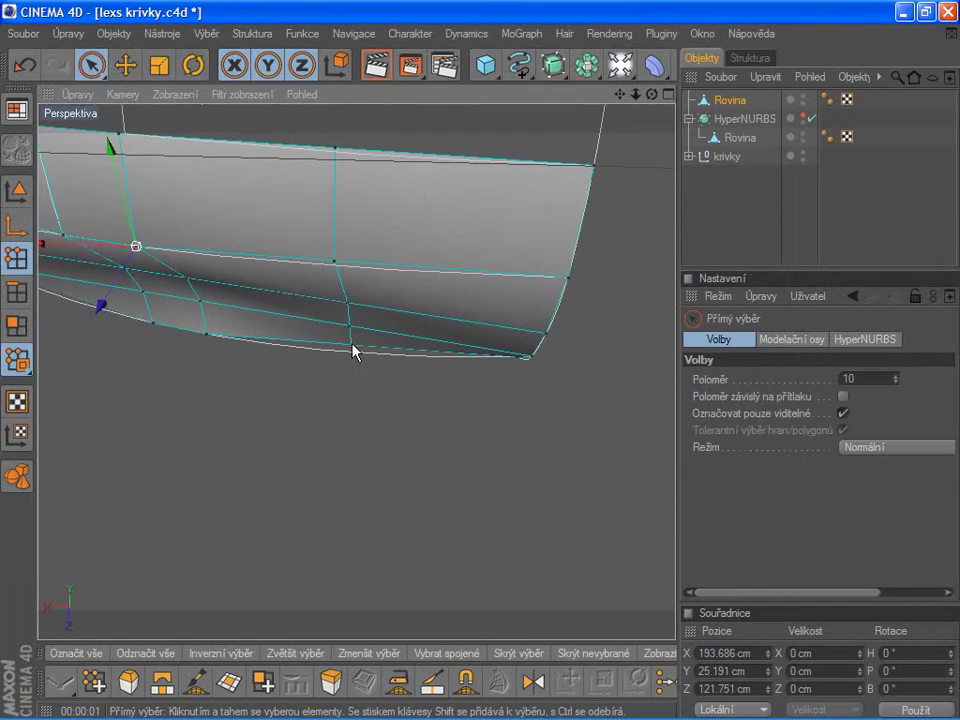
click(353, 350)
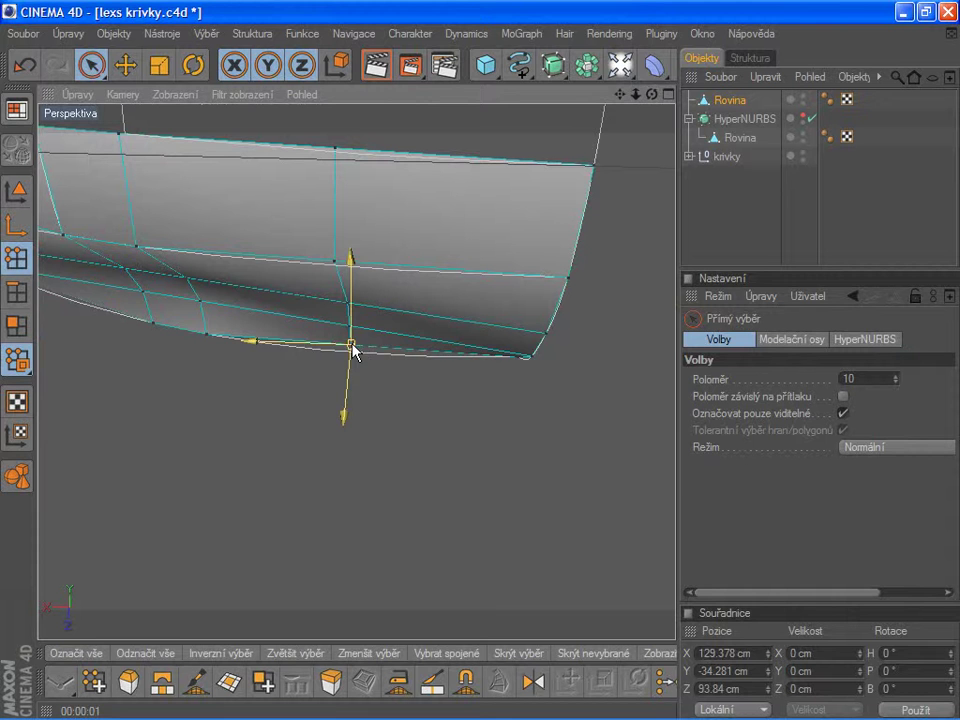
click(336, 263)
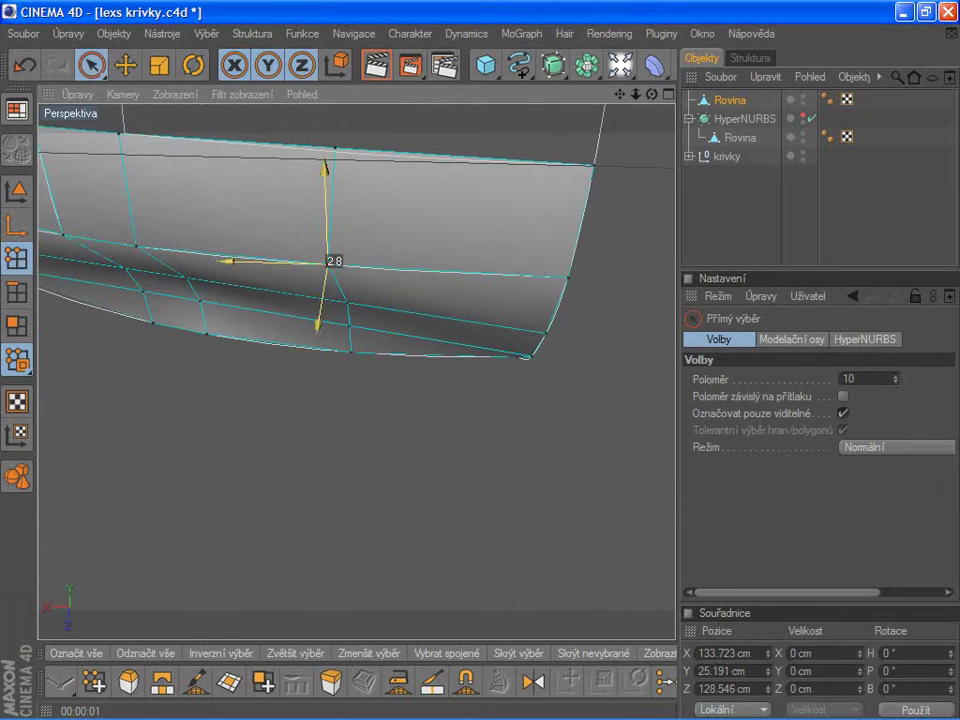
click(334, 150)
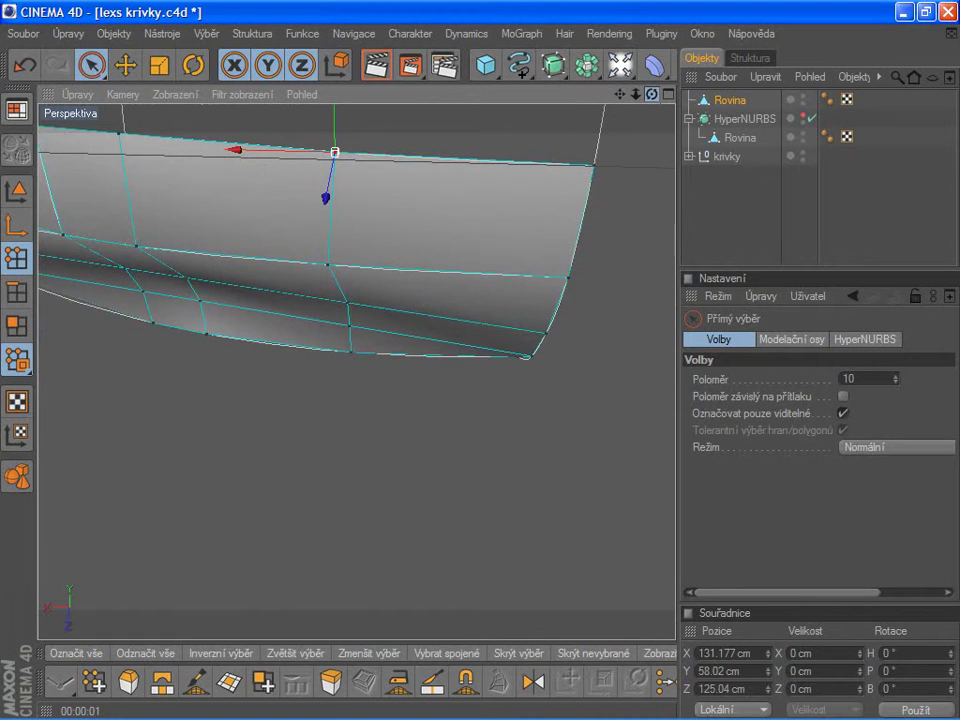
drag(651, 94, 540, 263)
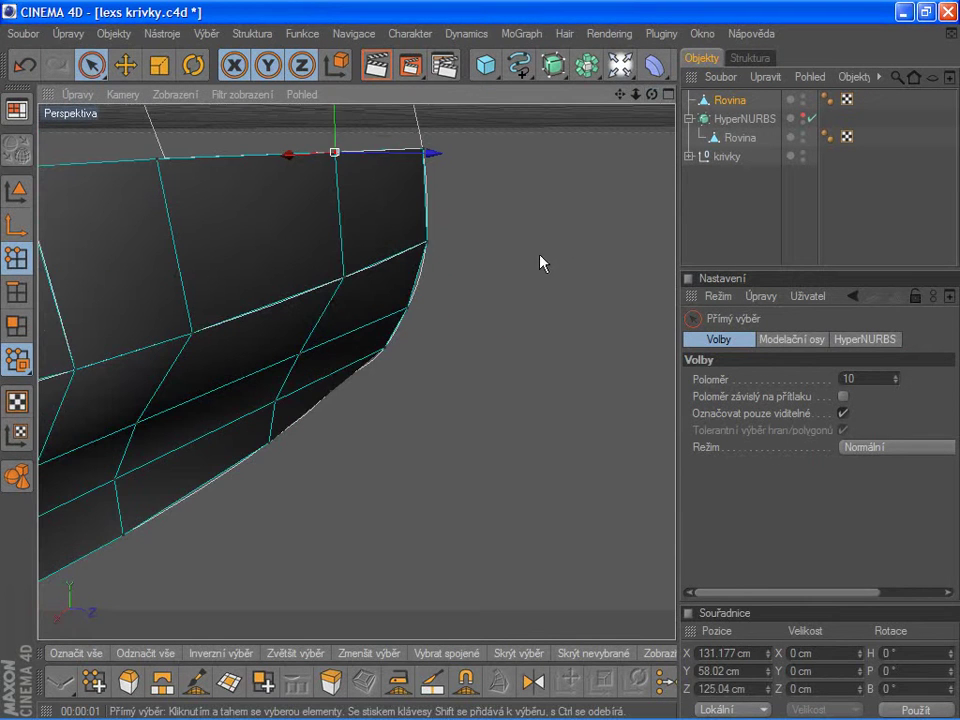
- Maximise the Zprava (right) side view and shift it toward the wheel arch
middle_click(501, 363)
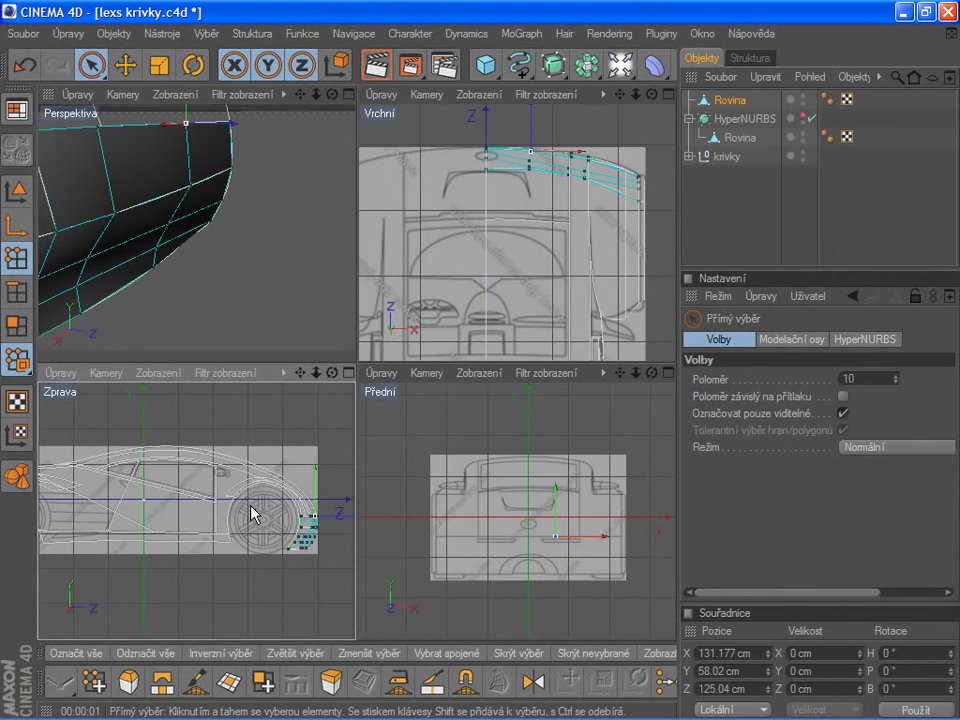
middle_click(251, 511)
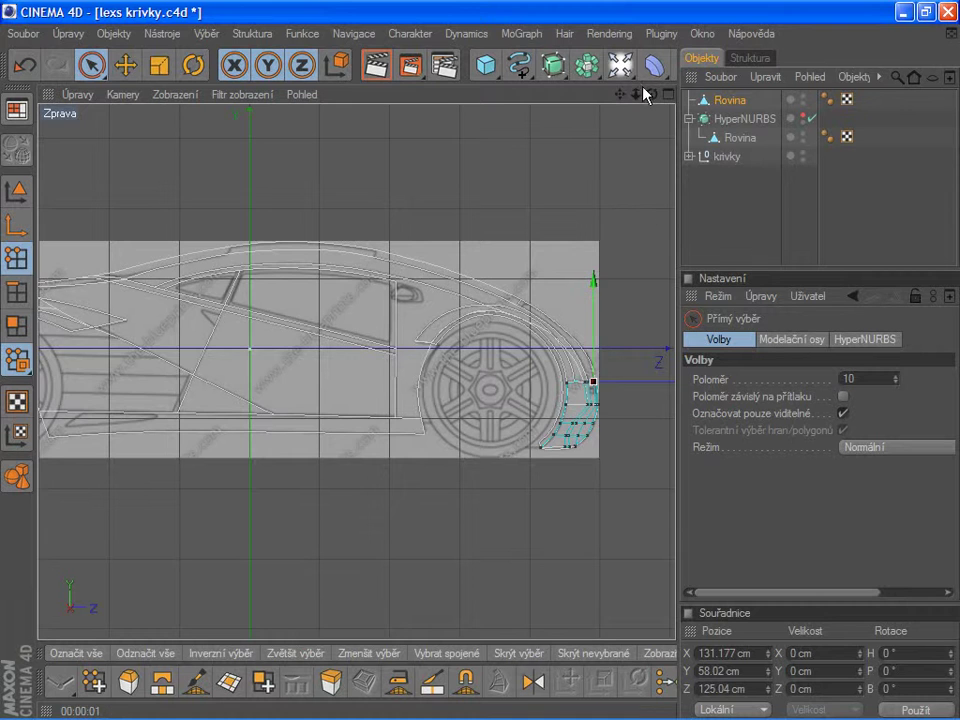
drag(620, 94, 338, 420)
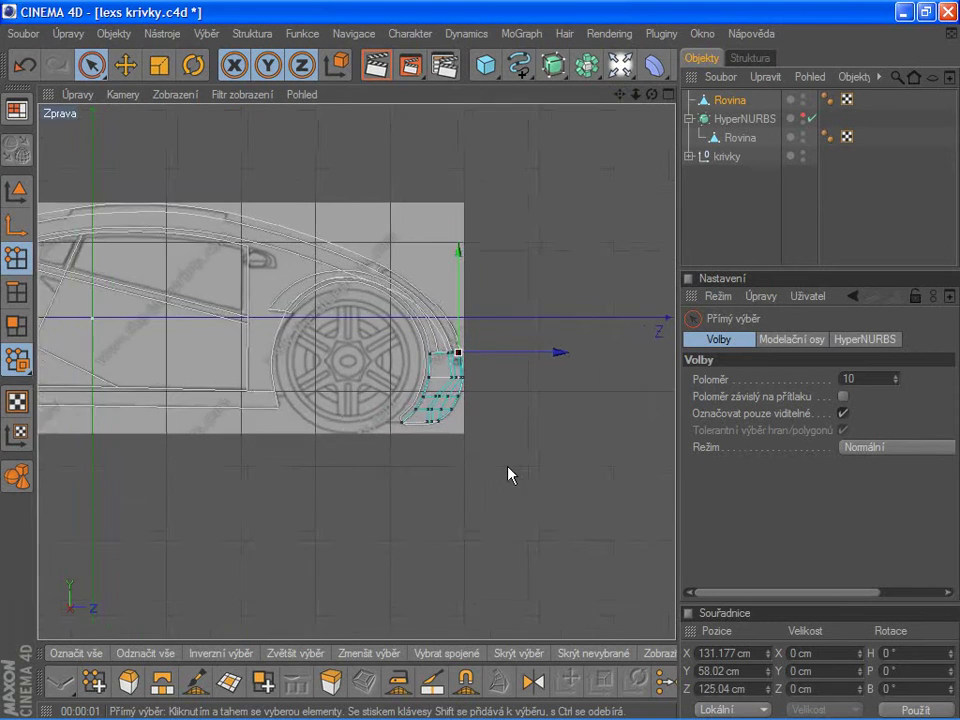
- Zoom the side view onto the fender panel and switch off Zapnout přichytávání snapping for the Move tool
scroll(508, 471, up, 2)
scroll(514, 471, up, 2)
scroll(546, 467, up, 2)
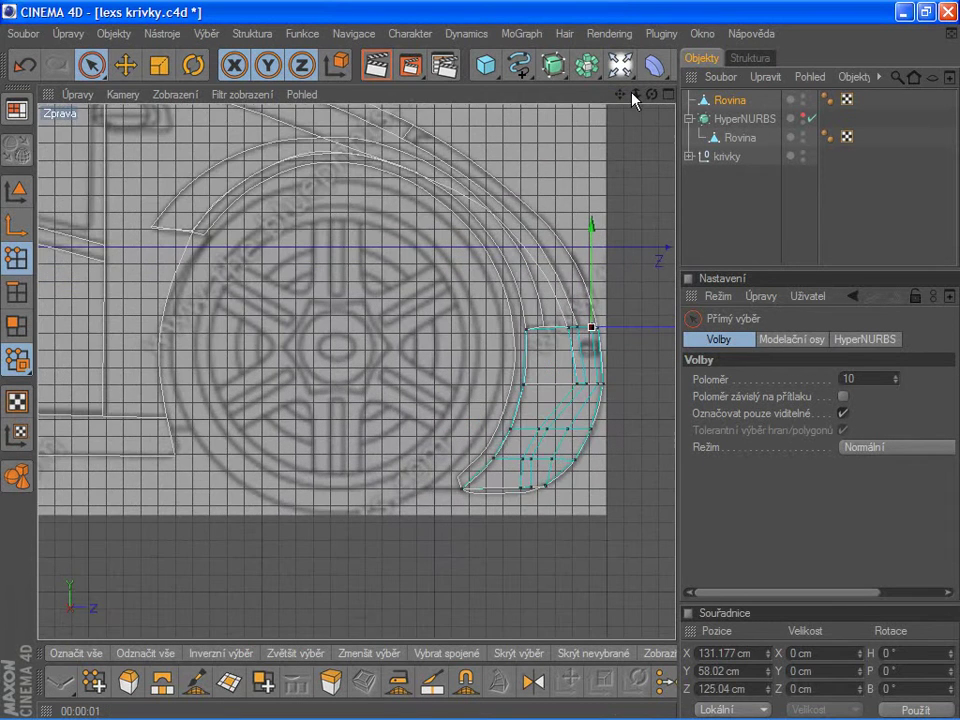
drag(628, 97, 535, 424)
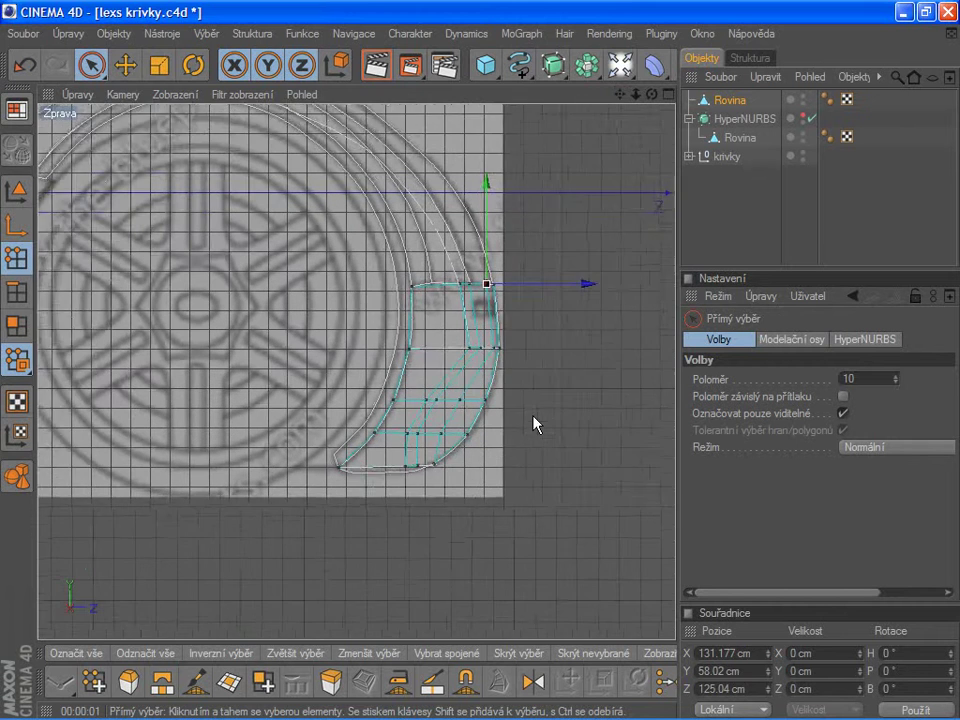
scroll(535, 424, up, 1)
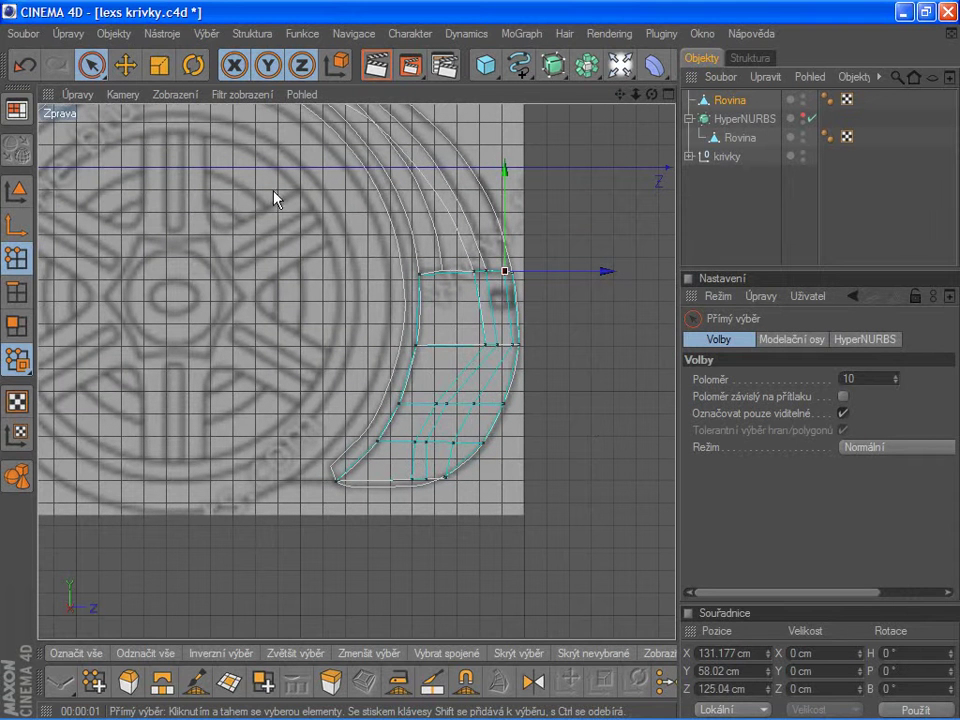
click(125, 65)
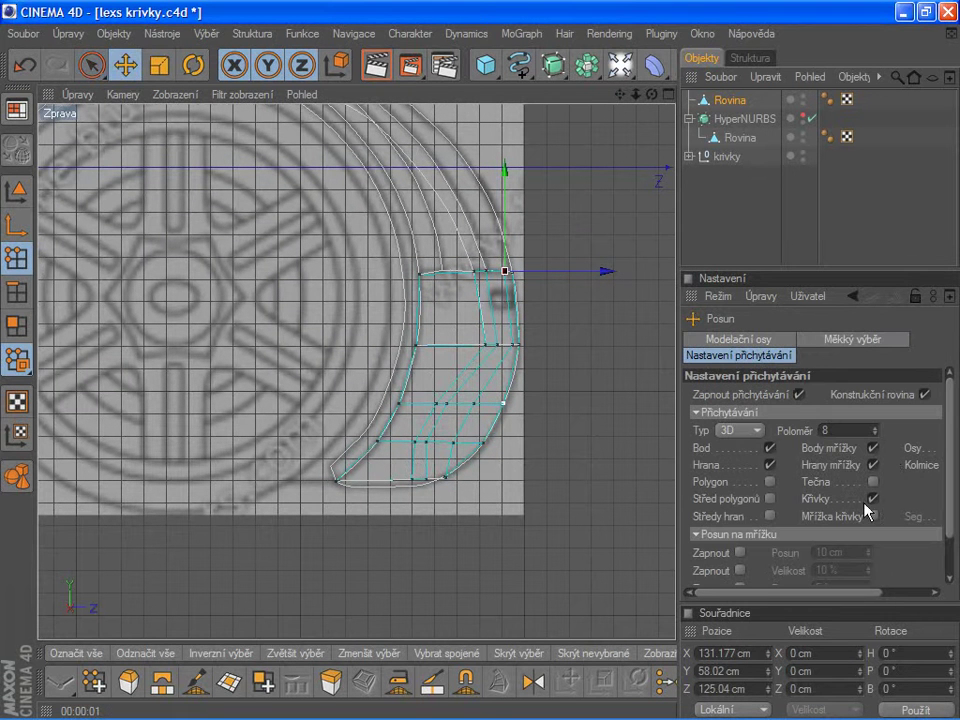
click(799, 394)
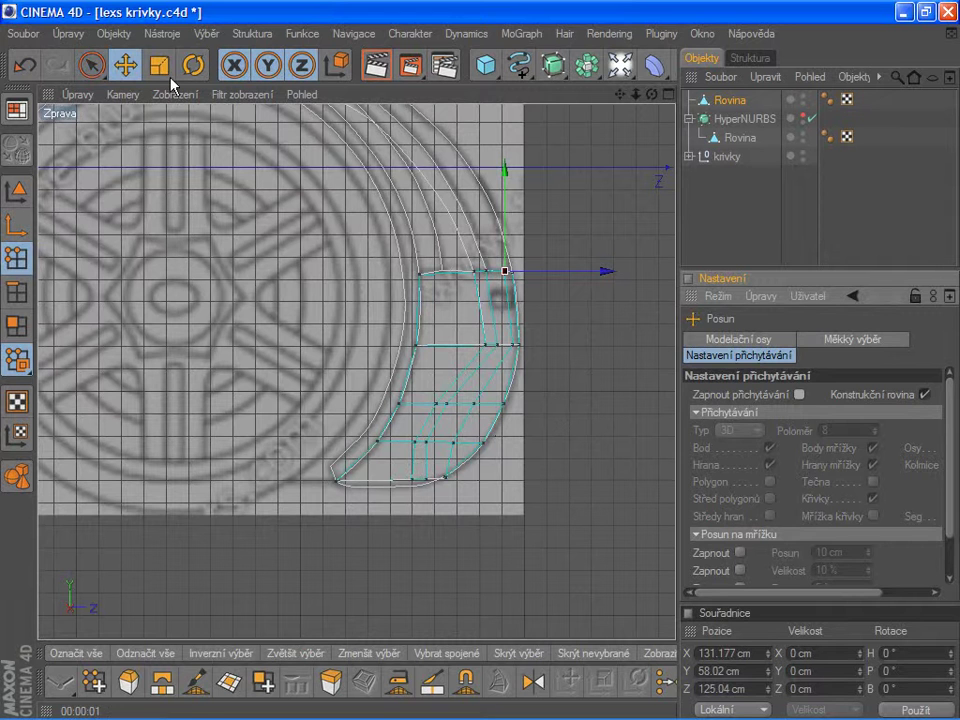
- With direct point selection, slide the panel's middle and lower point rows right, about 8 cm, toward the arch curve
drag(91, 66, 117, 82)
click(117, 82)
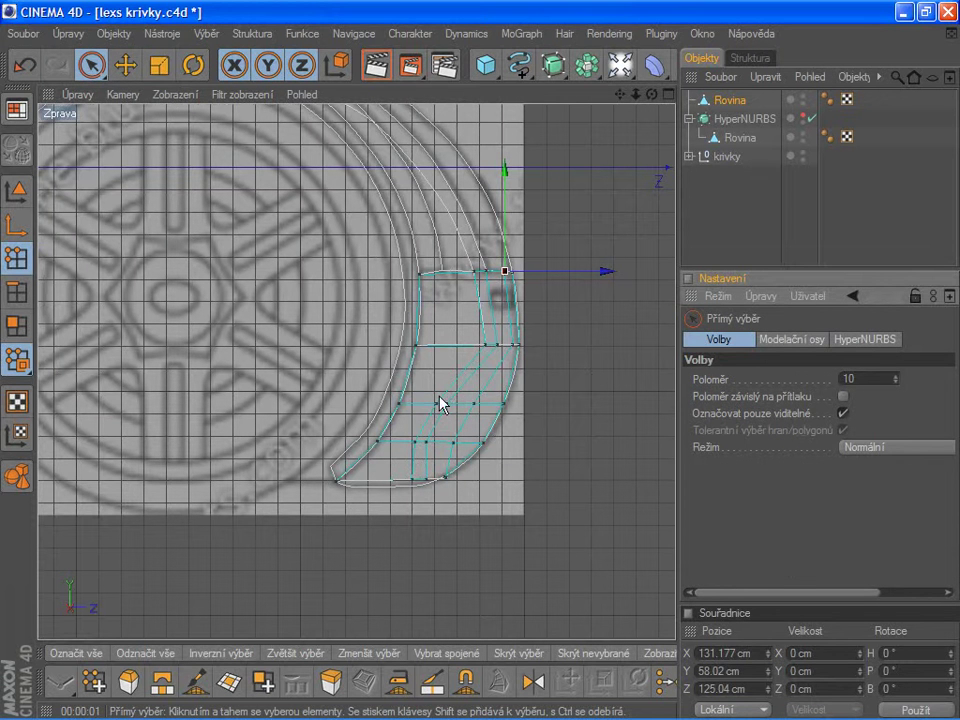
drag(420, 405, 458, 410)
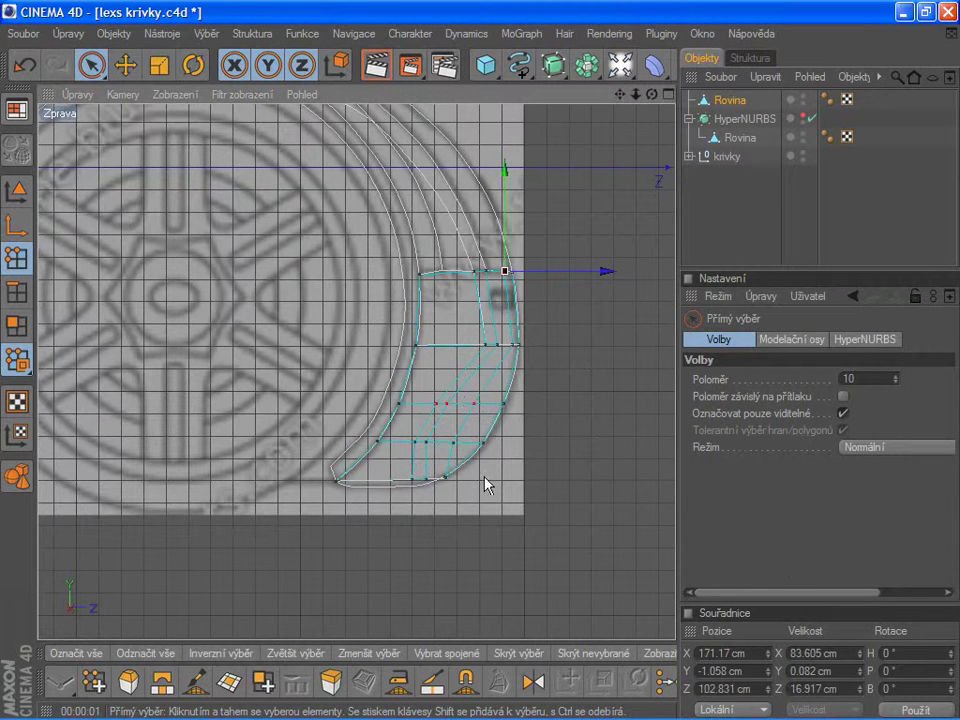
drag(561, 404, 576, 404)
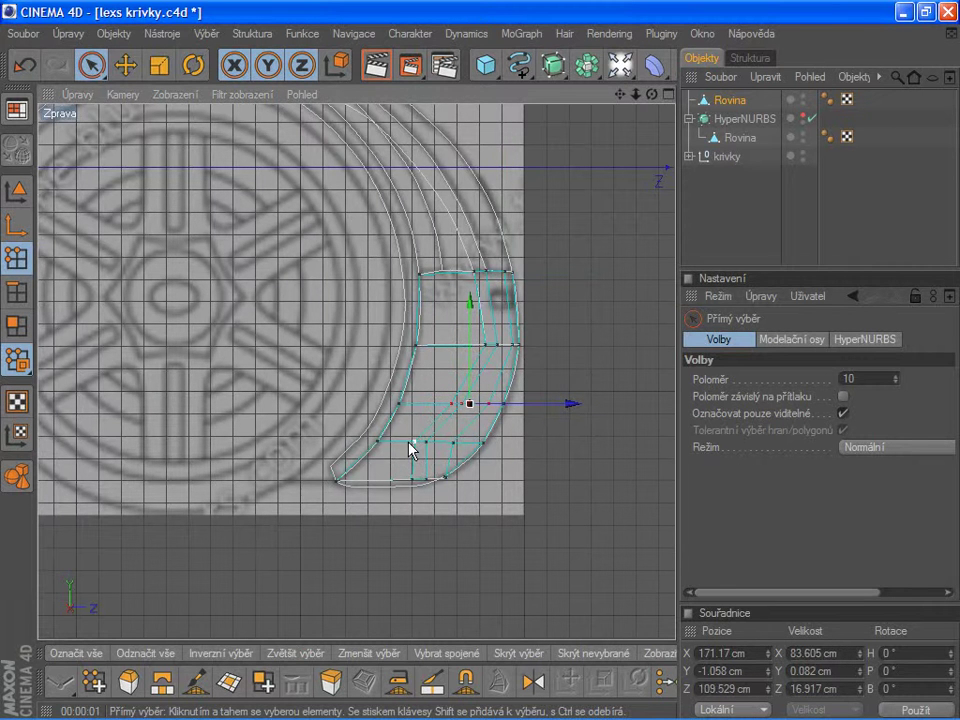
drag(410, 446, 459, 446)
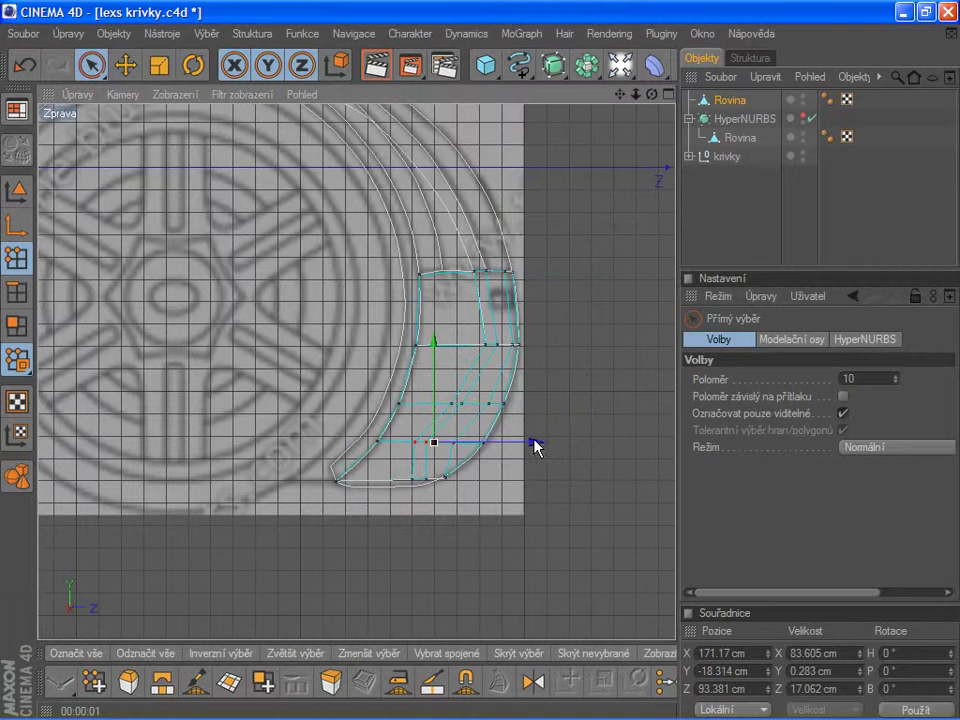
drag(534, 442, 549, 442)
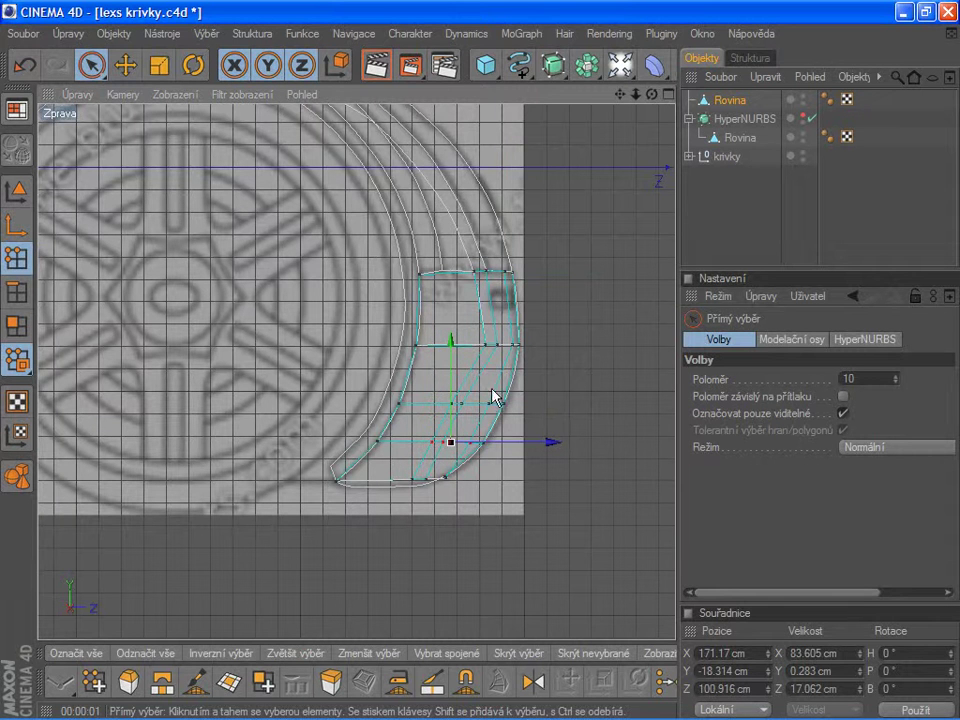
- Nudge the middle and lower rows slightly further right, deselect all, and return to the four-view layout
click(469, 404)
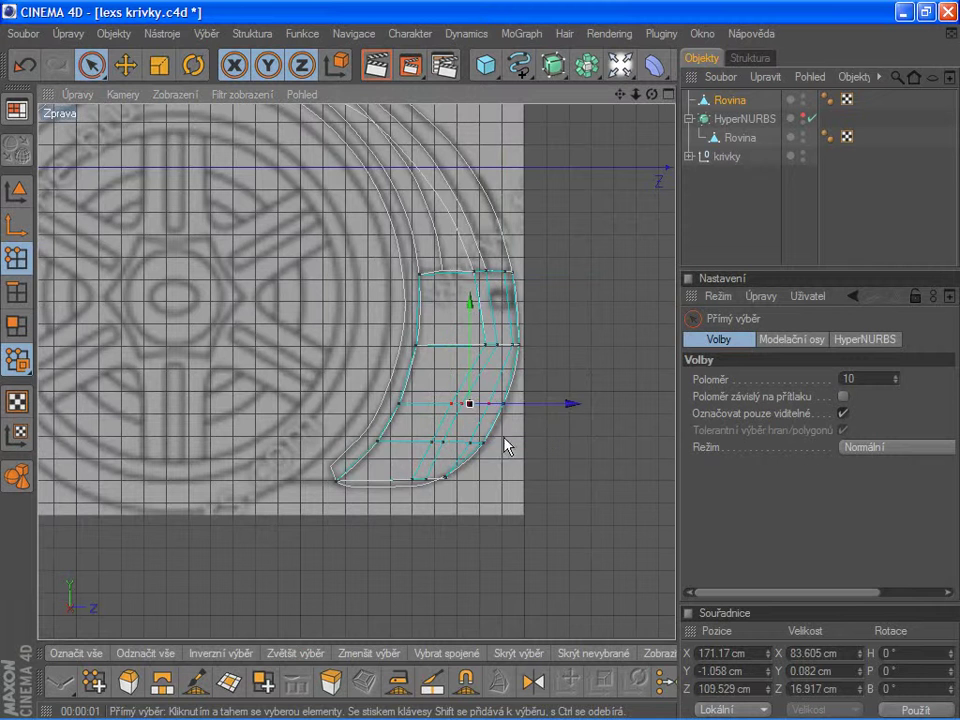
drag(469, 404, 471, 404)
drag(435, 440, 466, 441)
drag(561, 444, 563, 444)
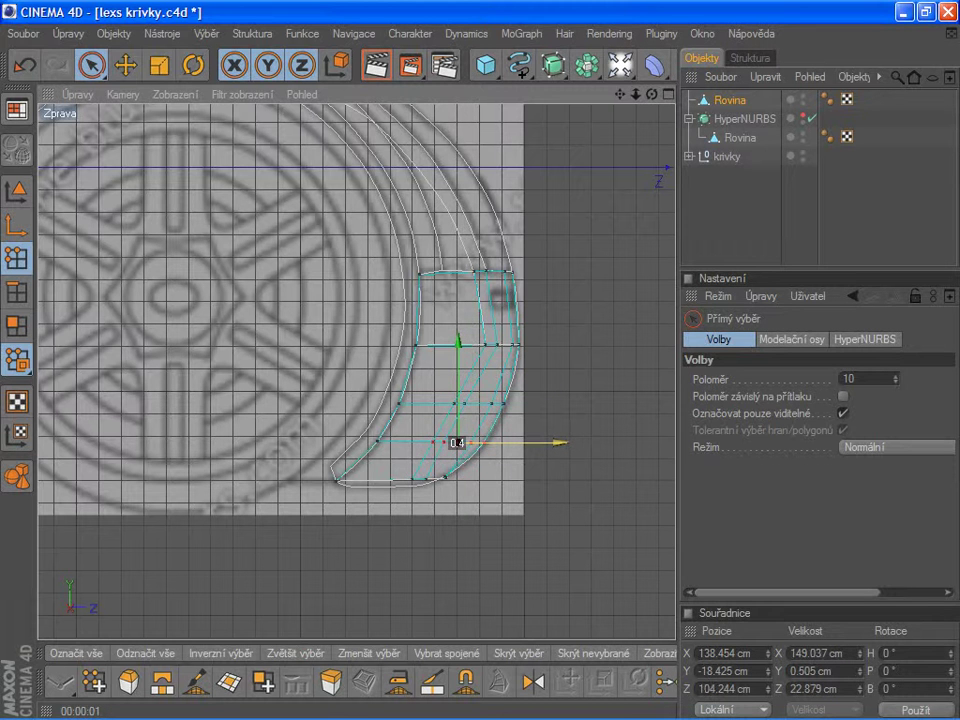
click(548, 413)
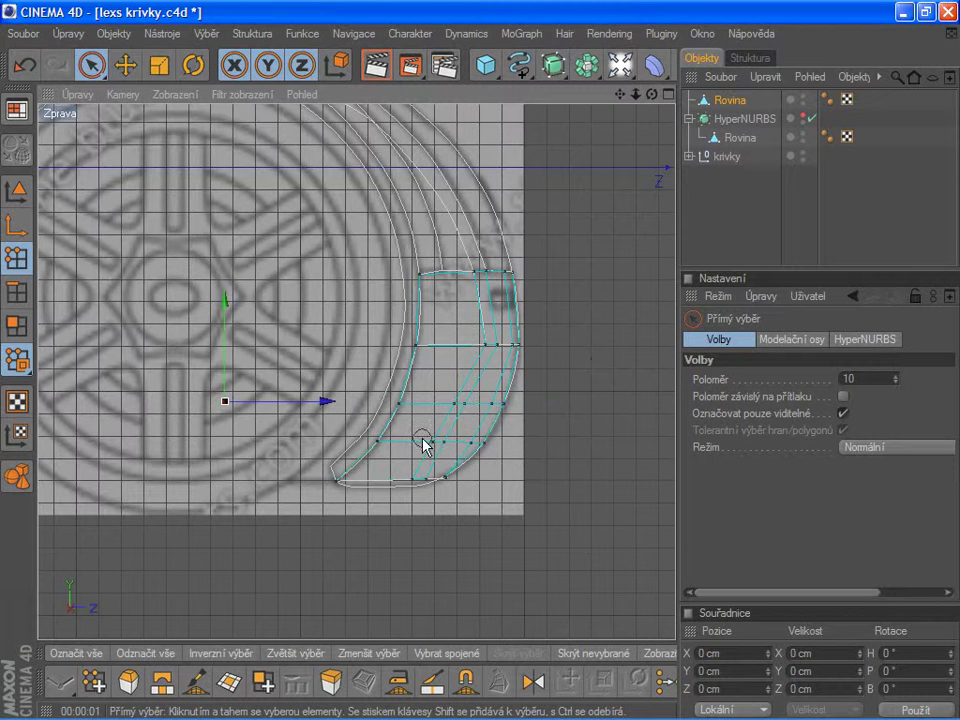
key(ctrl+z)
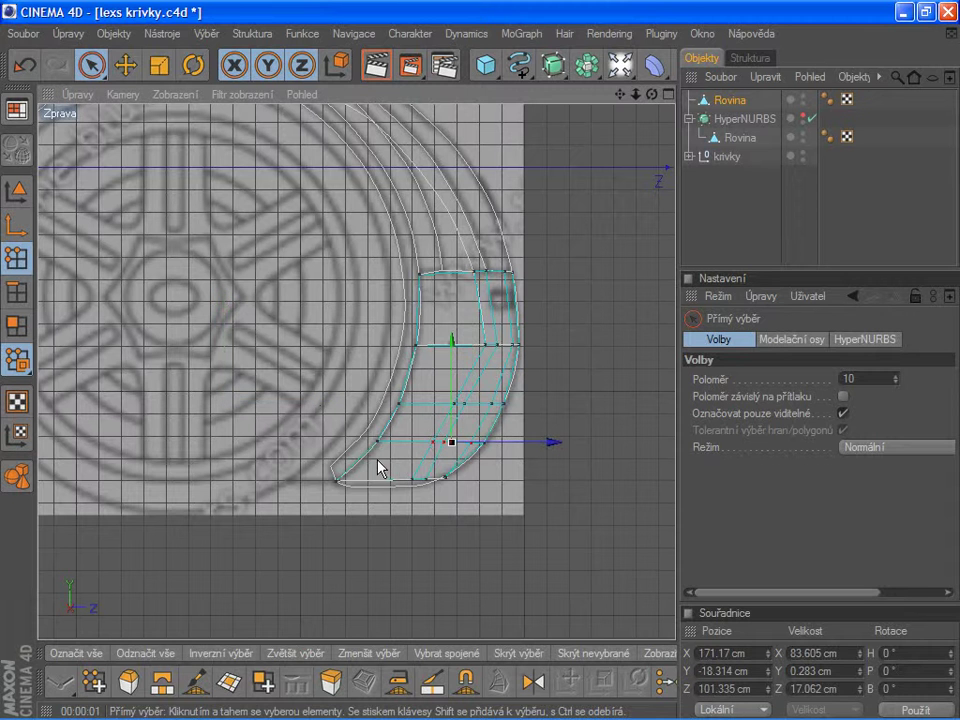
click(632, 282)
middle_click(598, 277)
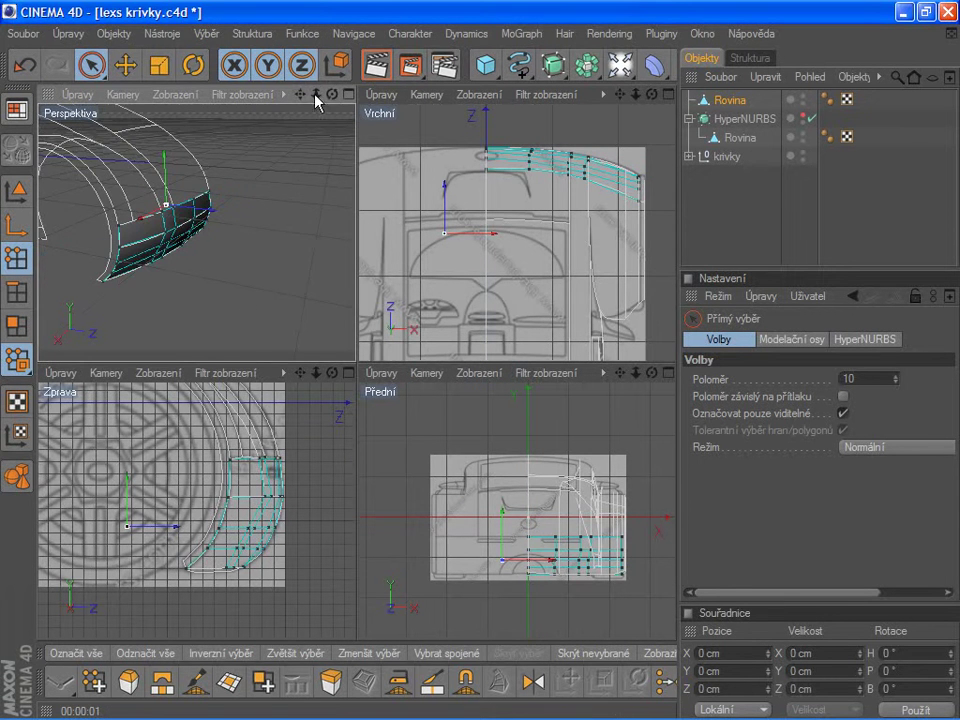
- Maximise the Perspektiva view, orbit and zoom to face the panel, and enable Polygon mode
drag(331, 94, 268, 184)
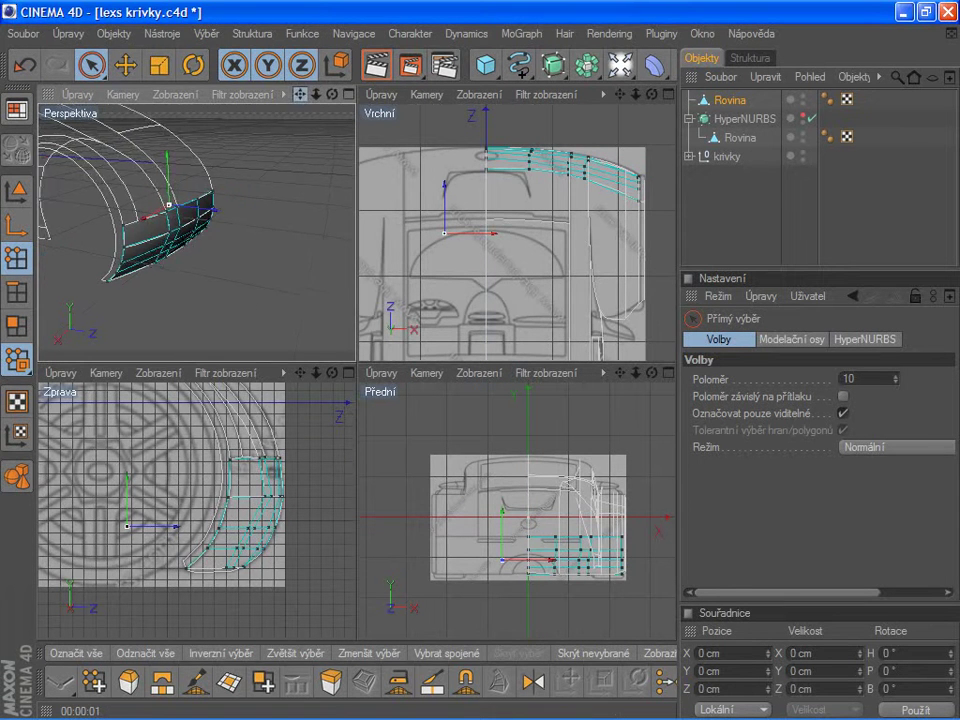
middle_click(306, 197)
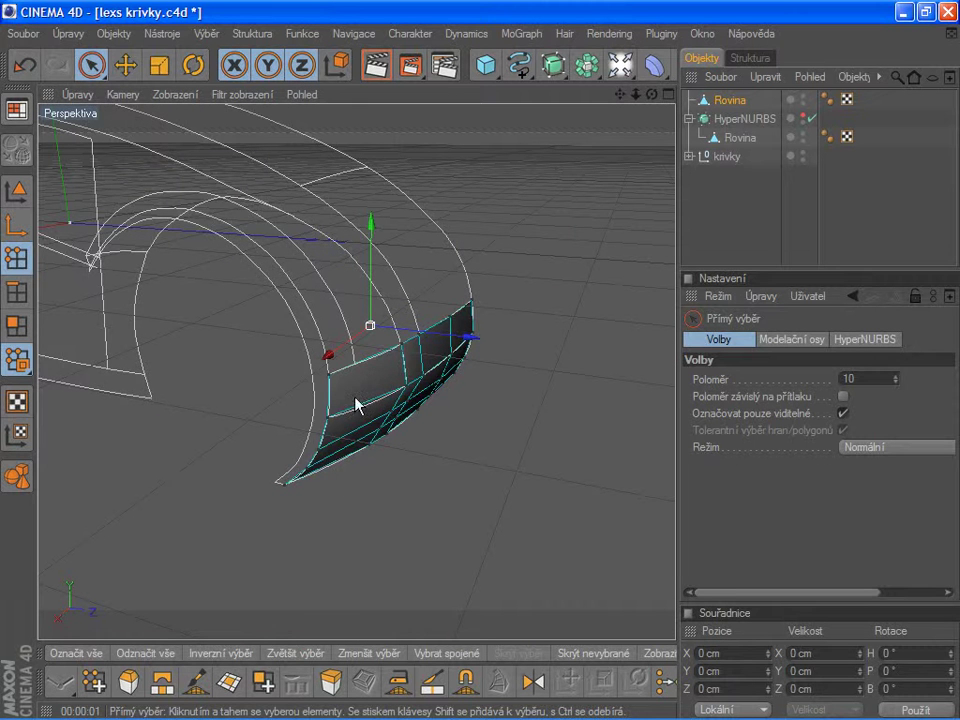
drag(650, 96, 653, 96)
scroll(344, 471, up, 1)
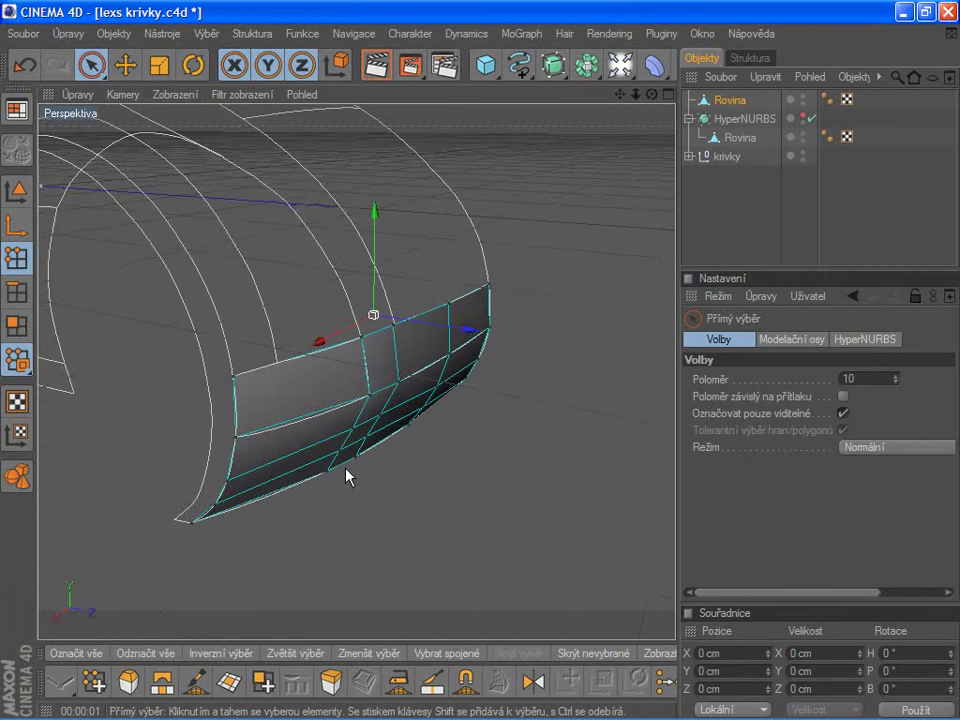
scroll(345, 471, up, 1)
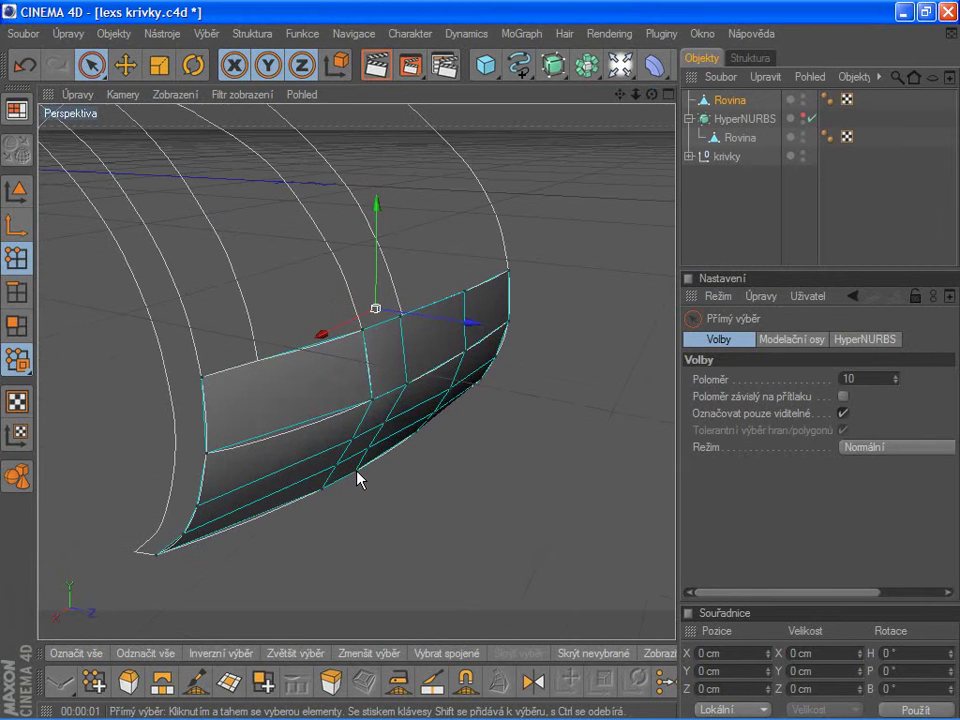
click(13, 330)
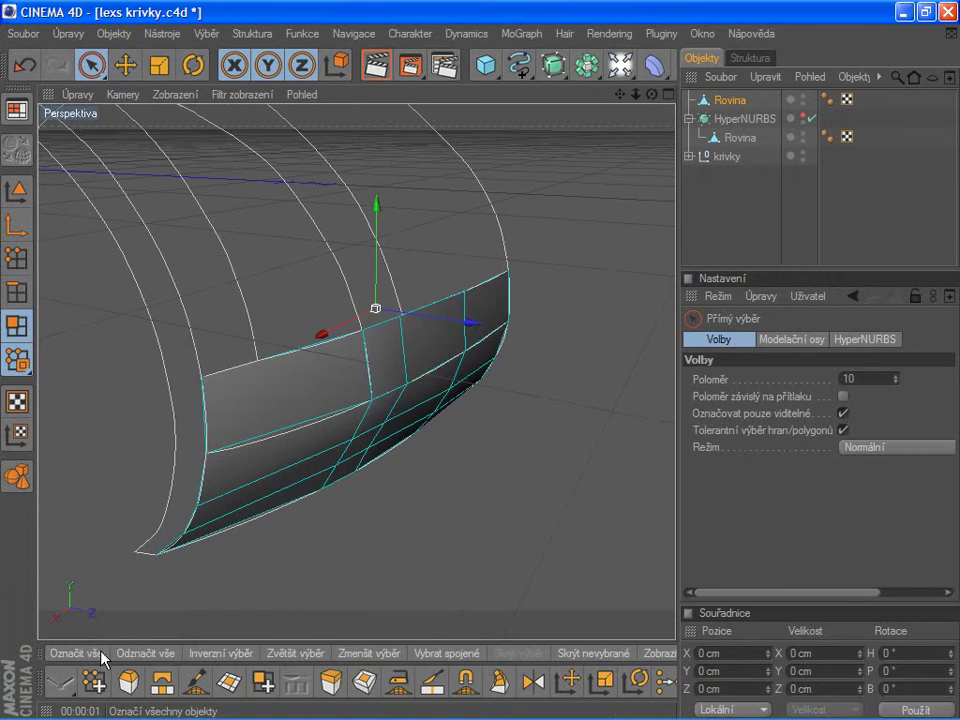
- Extrude all panel polygons (Vytažení) by -5 cm with caps, then orbit to check the thickness
click(75, 653)
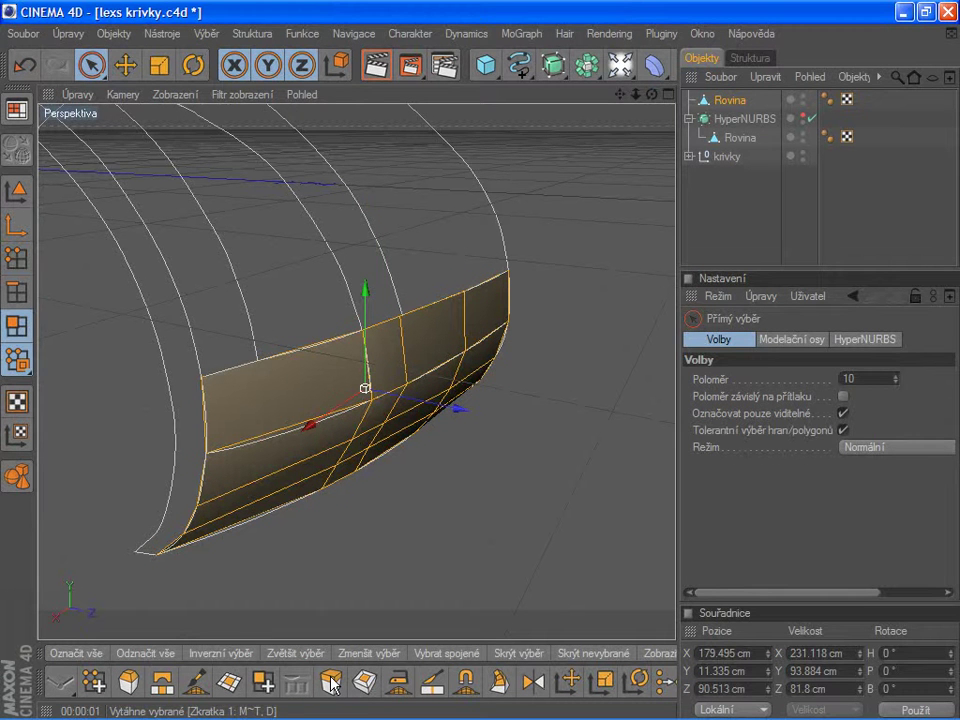
click(331, 683)
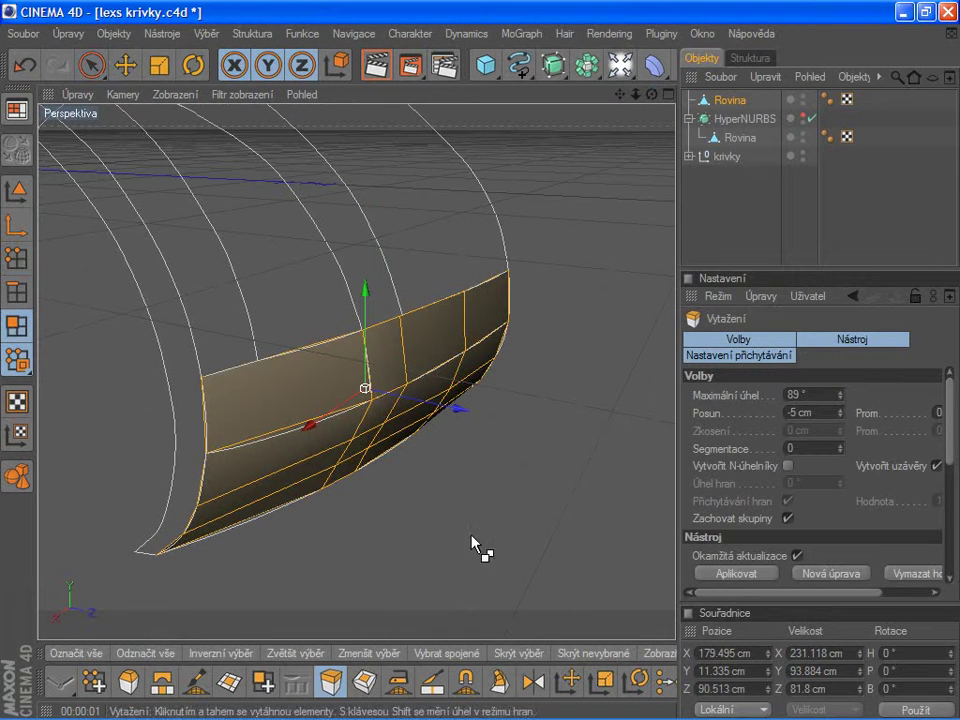
drag(825, 592, 842, 593)
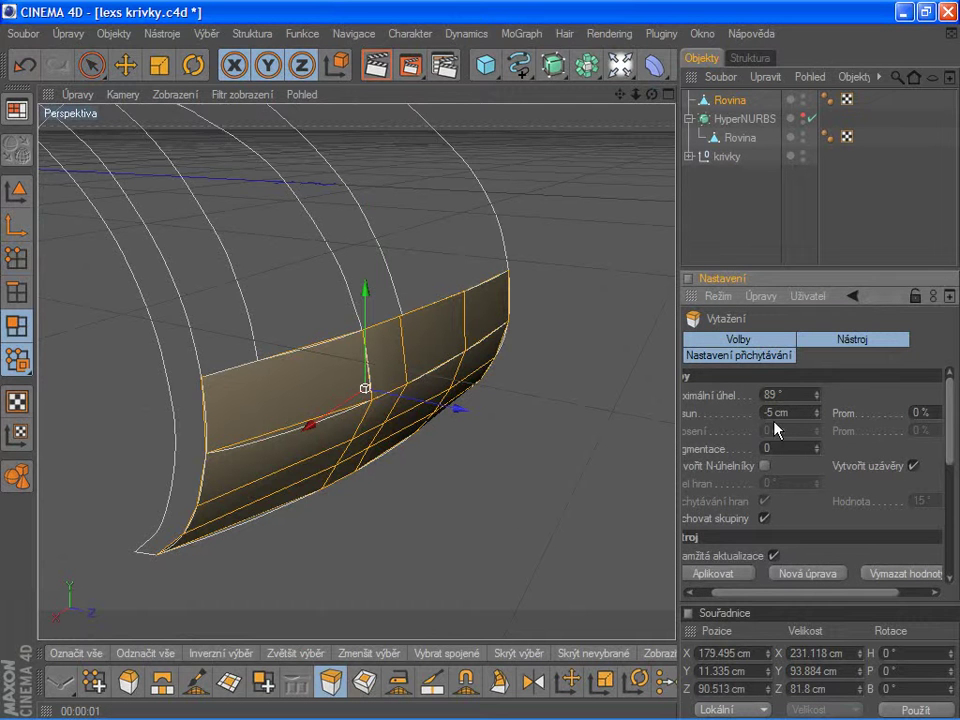
click(712, 576)
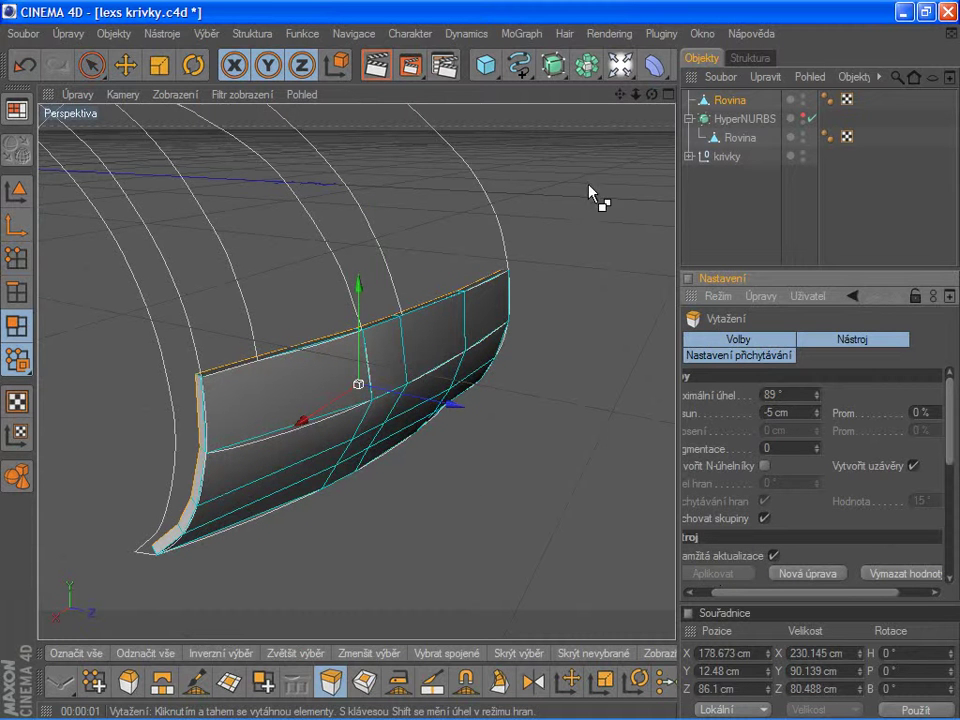
drag(651, 94, 600, 100)
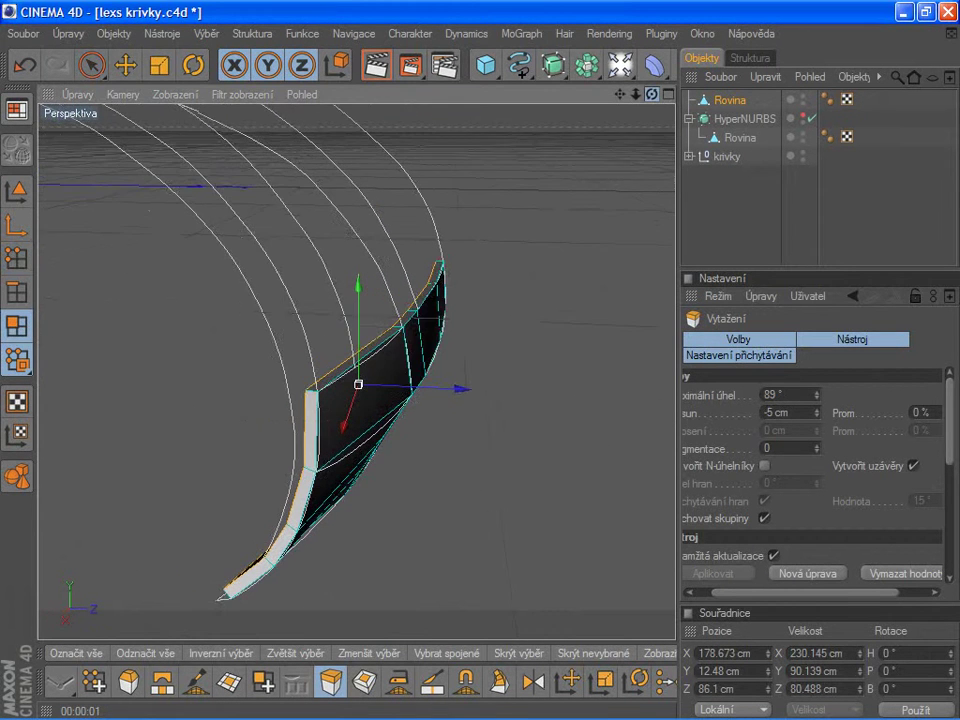
- Live-select the thin polygon strip along the panel's right edge and delete it
click(91, 67)
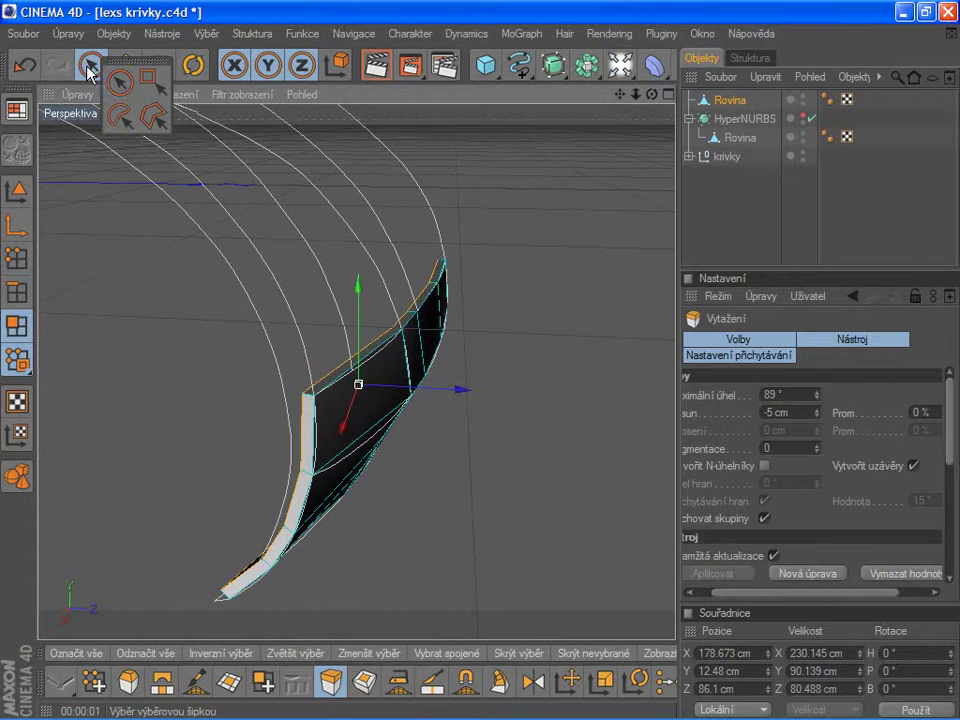
click(120, 85)
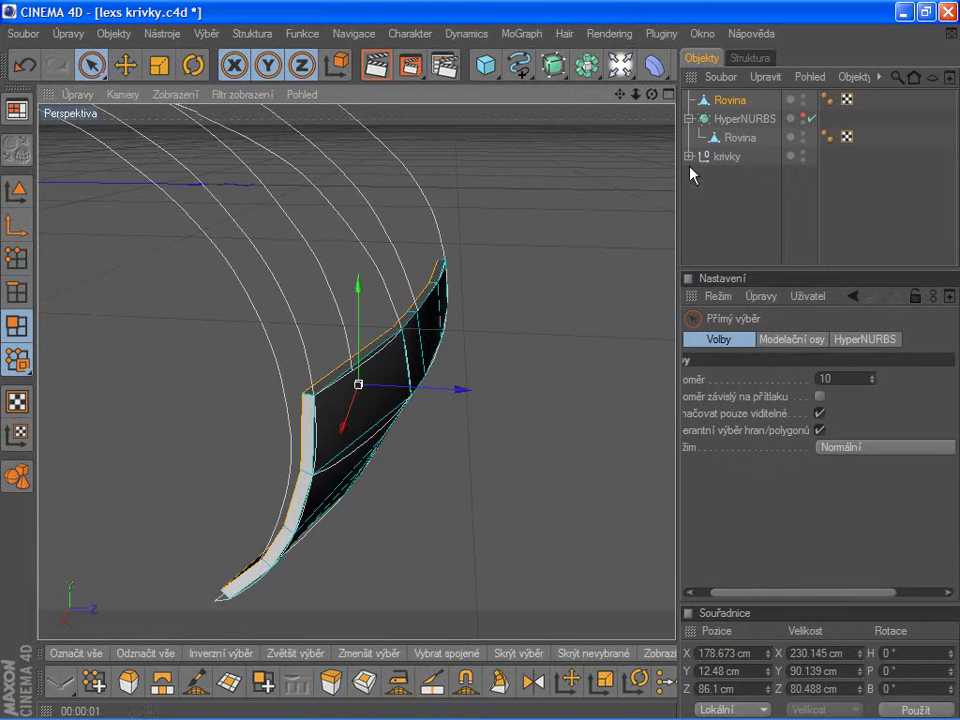
mouse_move(651, 94)
mouse_down()
mouse_move(600, 110)
mouse_move(645, 98)
mouse_move(637, 100)
mouse_up()
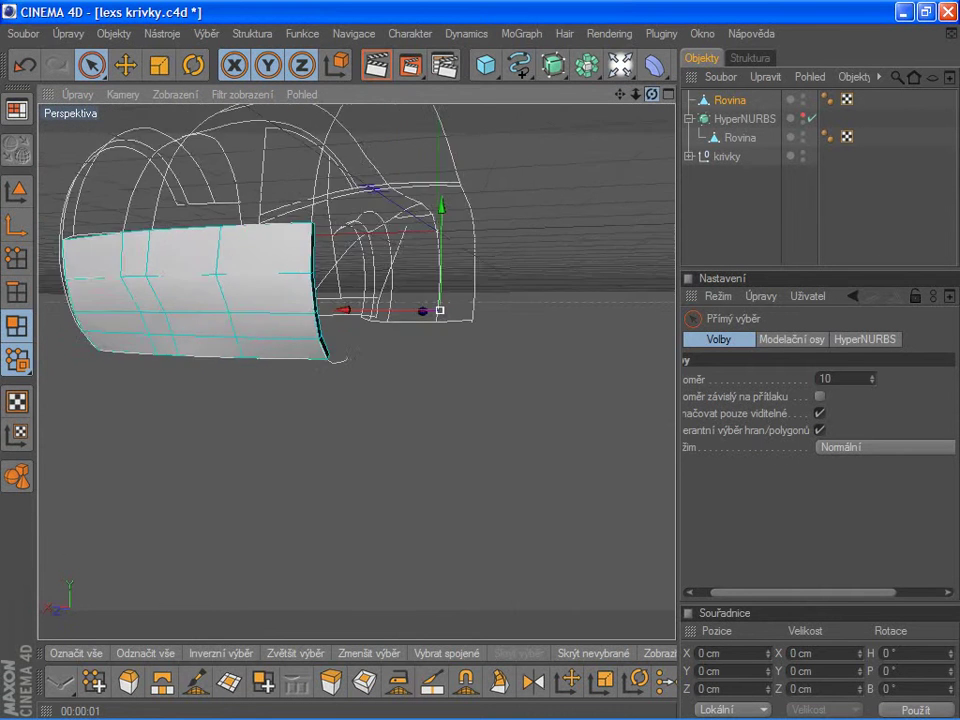
alt+drag(506, 236, 270, 278)
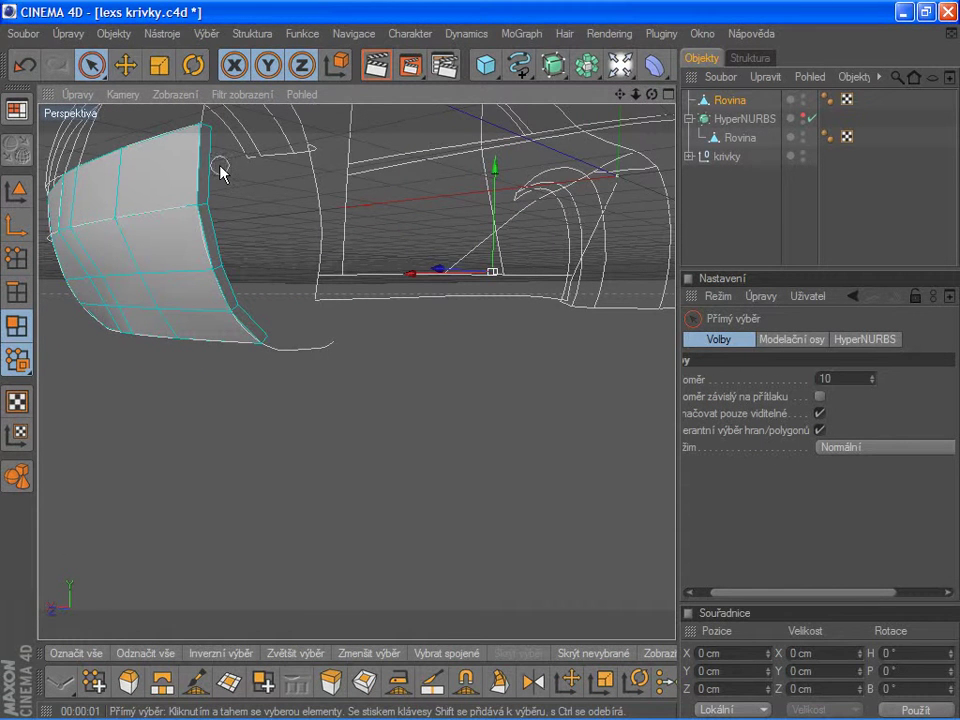
click(213, 172)
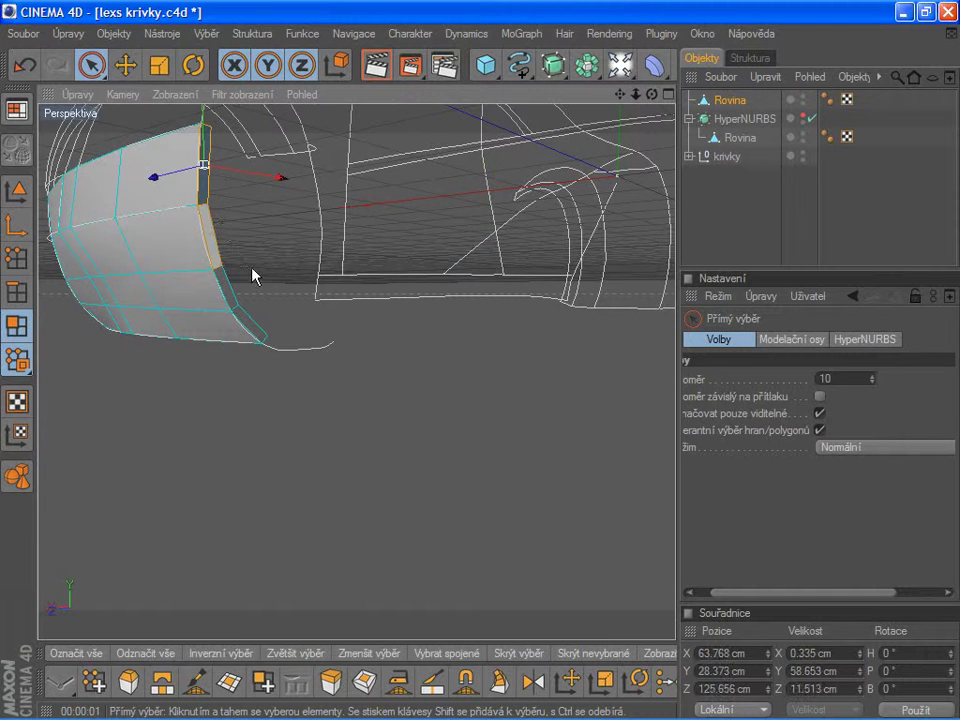
shift+click(236, 296)
shift+click(258, 325)
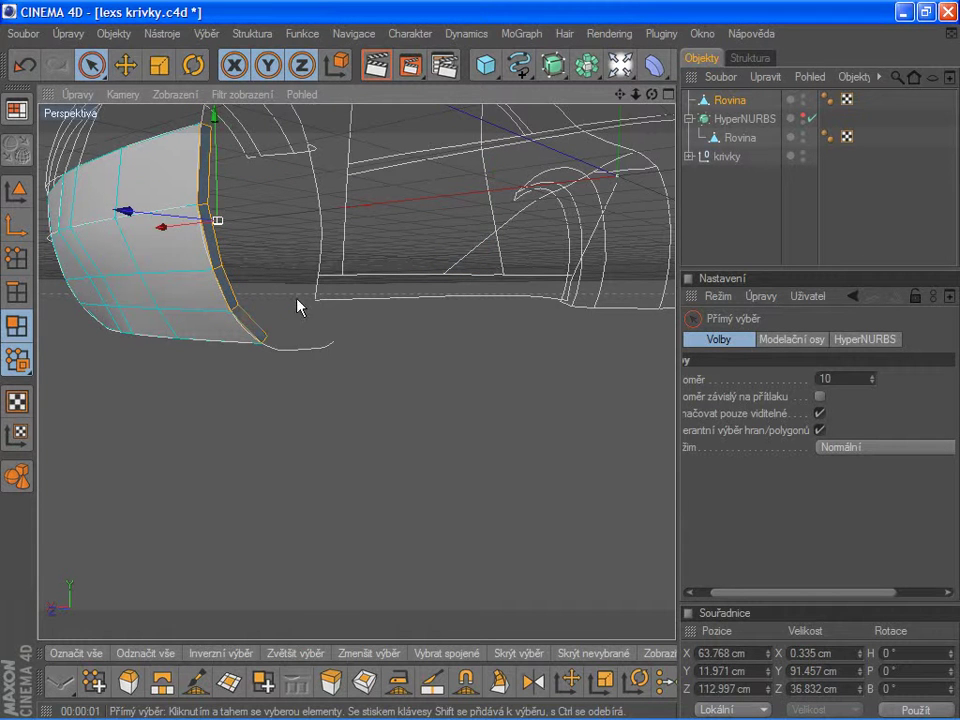
shift+click(268, 285)
key(Delete)
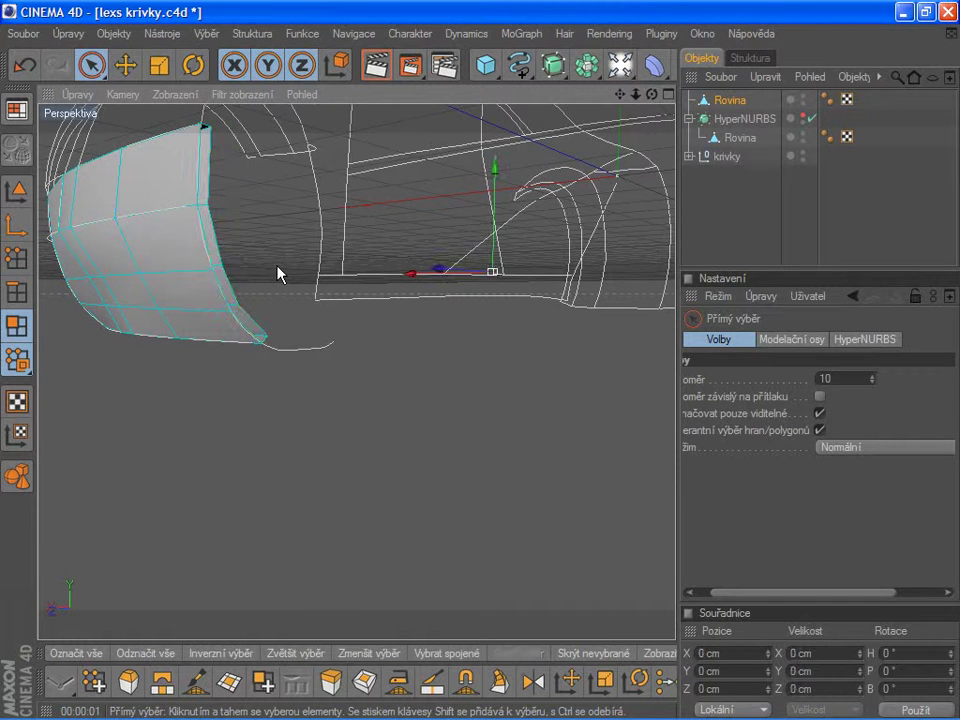
- Orbit closer to inspect the panel edge and activate the Knife (Nůž) in Loop mode
drag(651, 94, 476, 253)
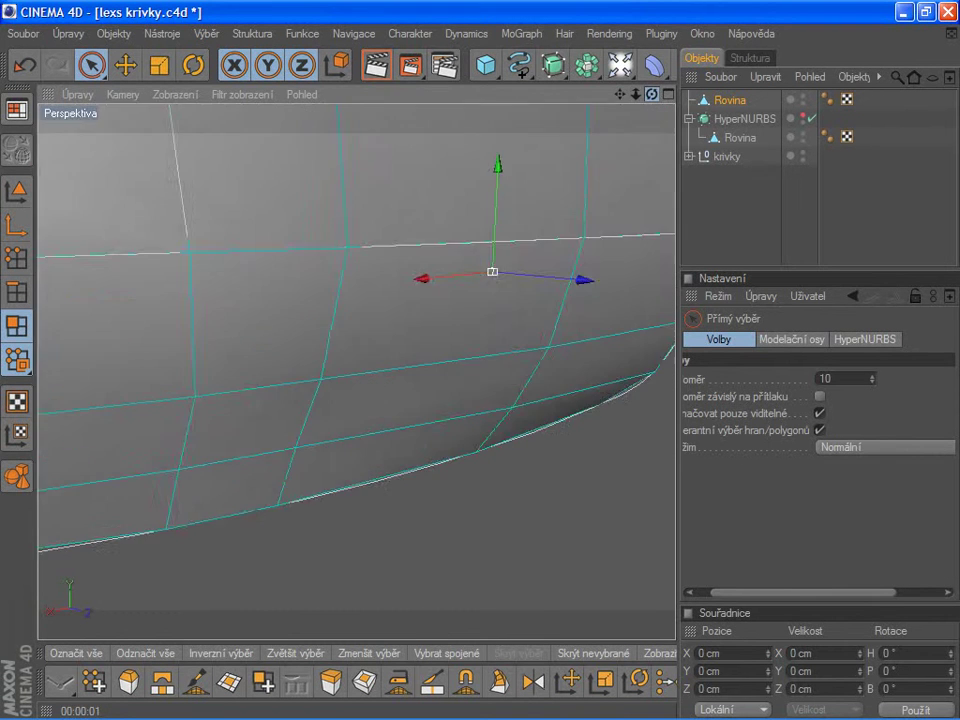
click(476, 253)
scroll(478, 256, down, 2)
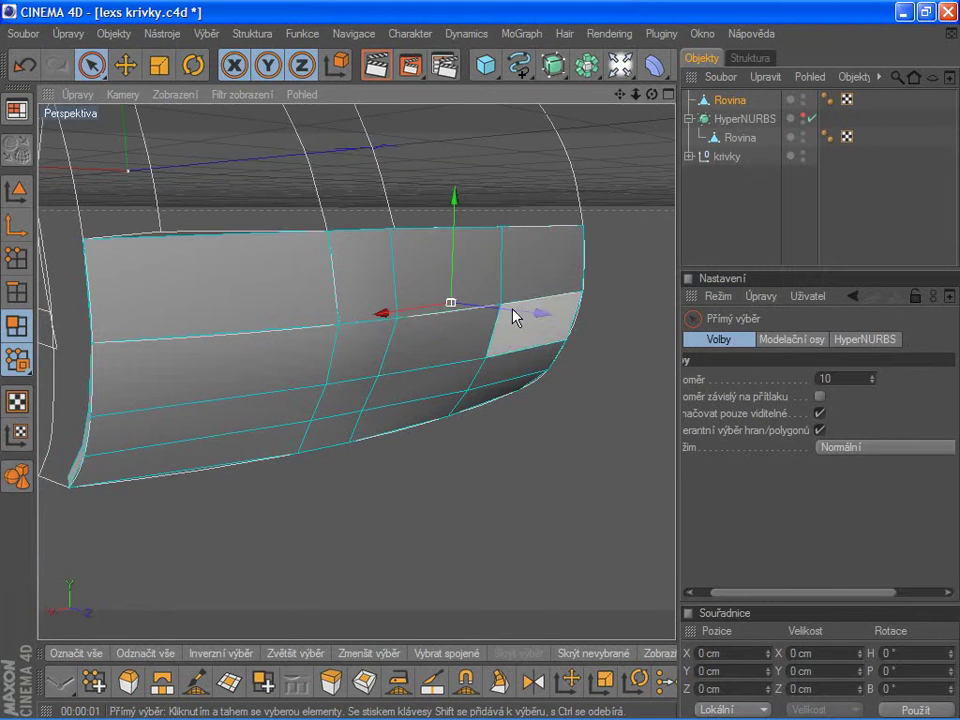
click(432, 681)
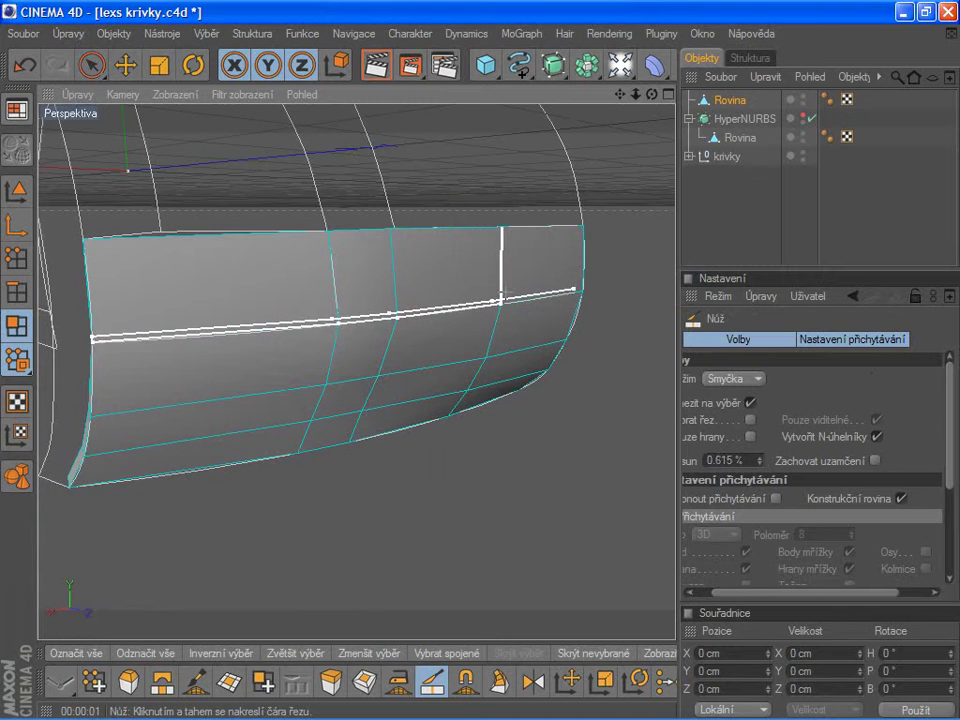
- Cut holding edge loops close to the thickened panel's edges, including one near the top edge
scroll(600, 107, up, 6)
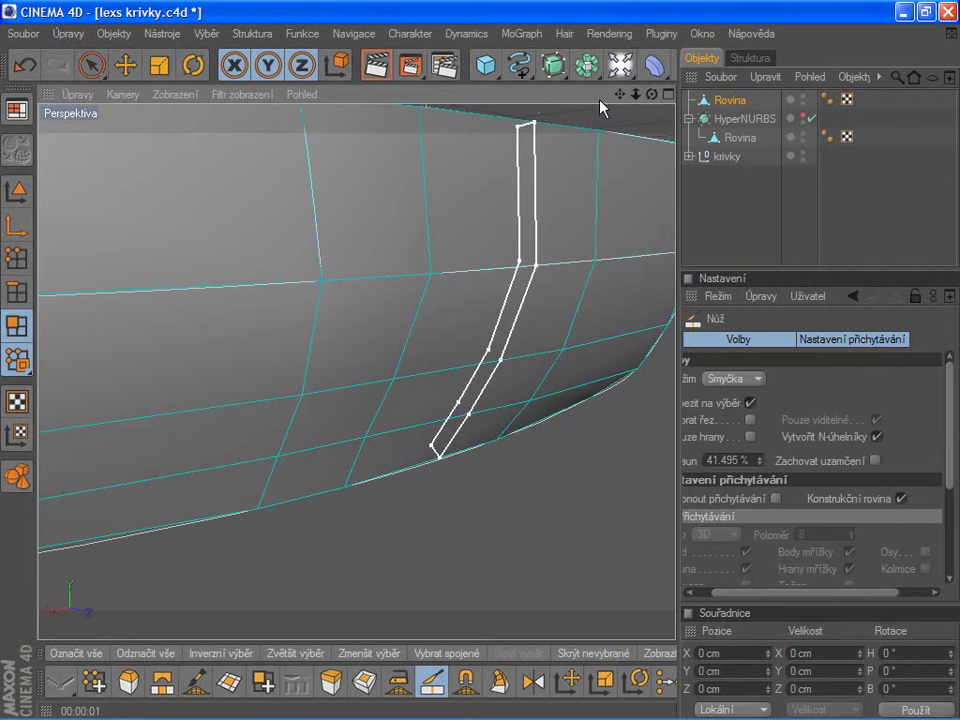
scroll(398, 323, up, 5)
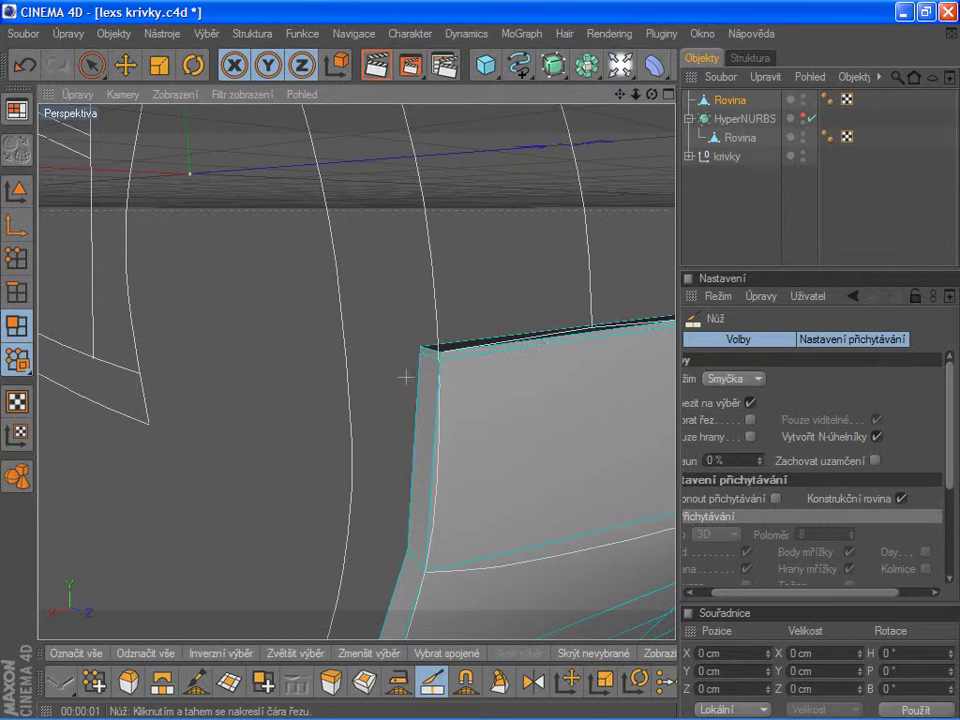
click(438, 352)
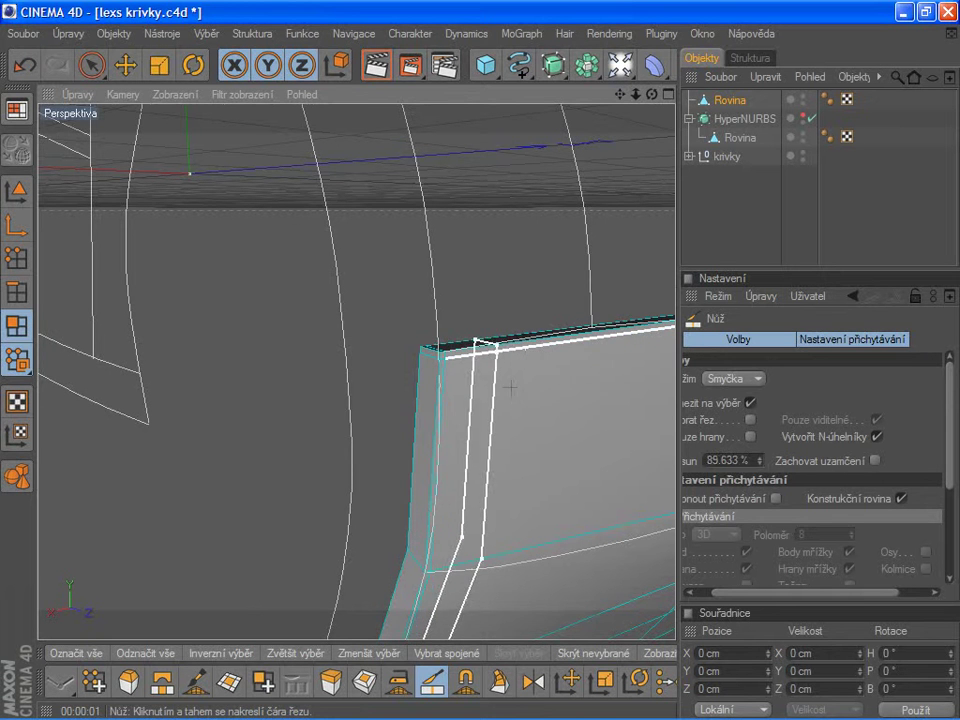
mouse_move(620, 94)
mouse_down()
mouse_move(600, 140)
mouse_move(658, 100)
mouse_move(128, 160)
mouse_up()
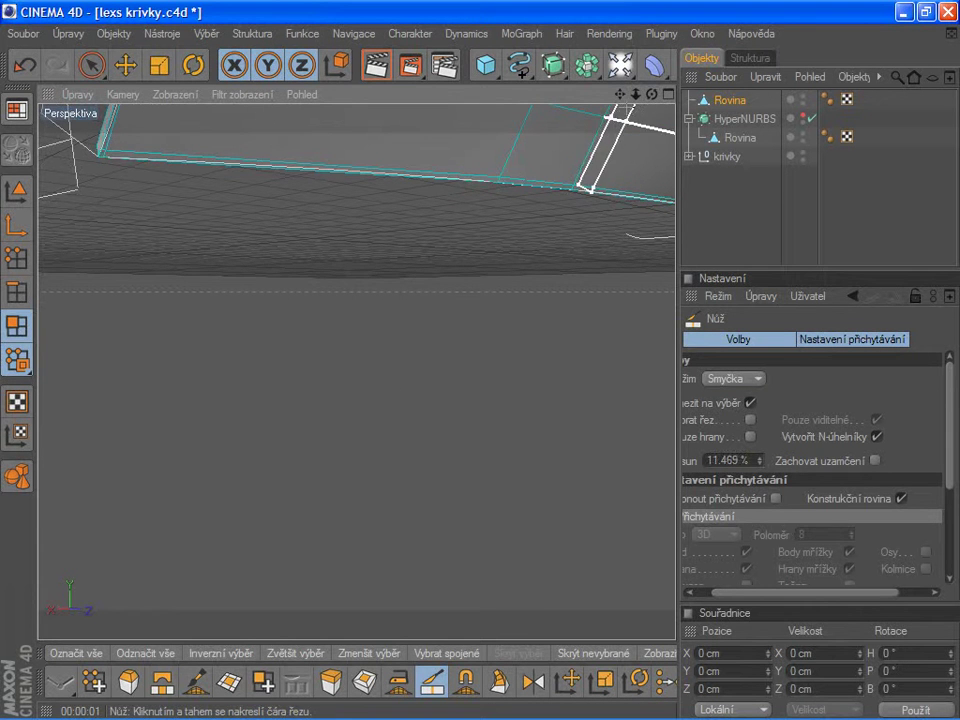
mouse_move(651, 94)
mouse_down()
mouse_move(625, 108)
mouse_move(650, 94)
mouse_up()
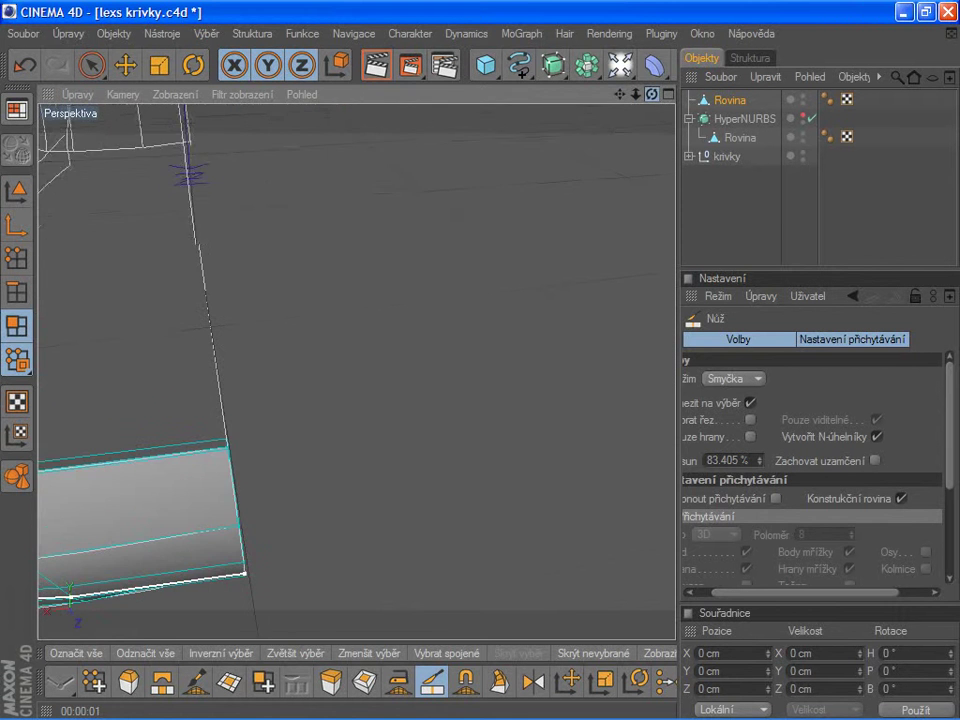
mouse_move(189, 388)
alt+mouse_down()
mouse_move(137, 399)
mouse_move(475, 385)
alt+mouse_up()
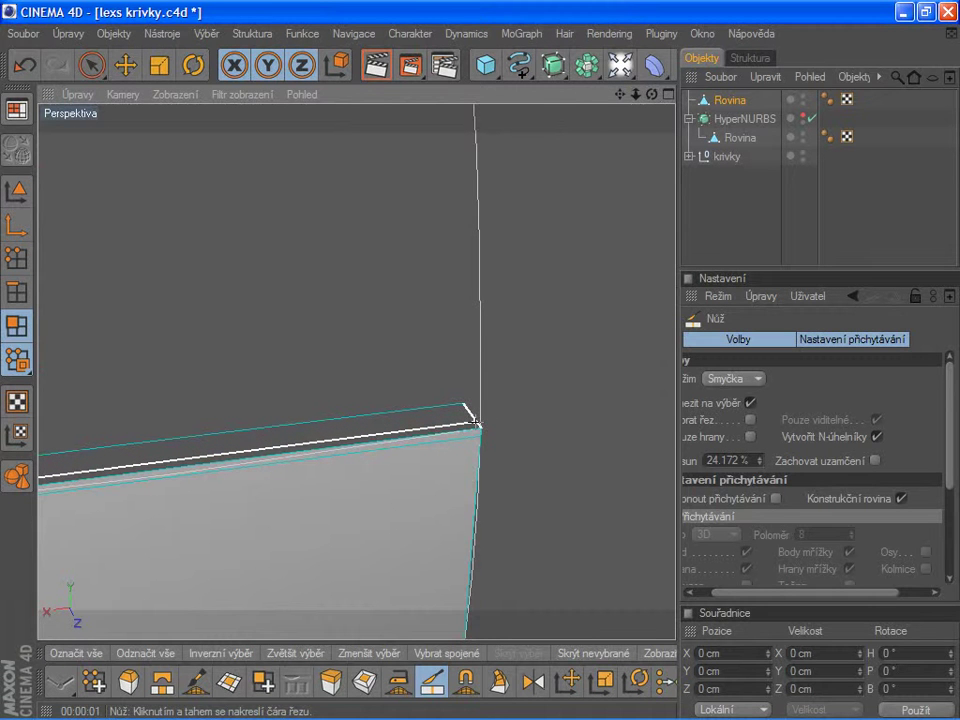
drag(476, 424, 549, 397)
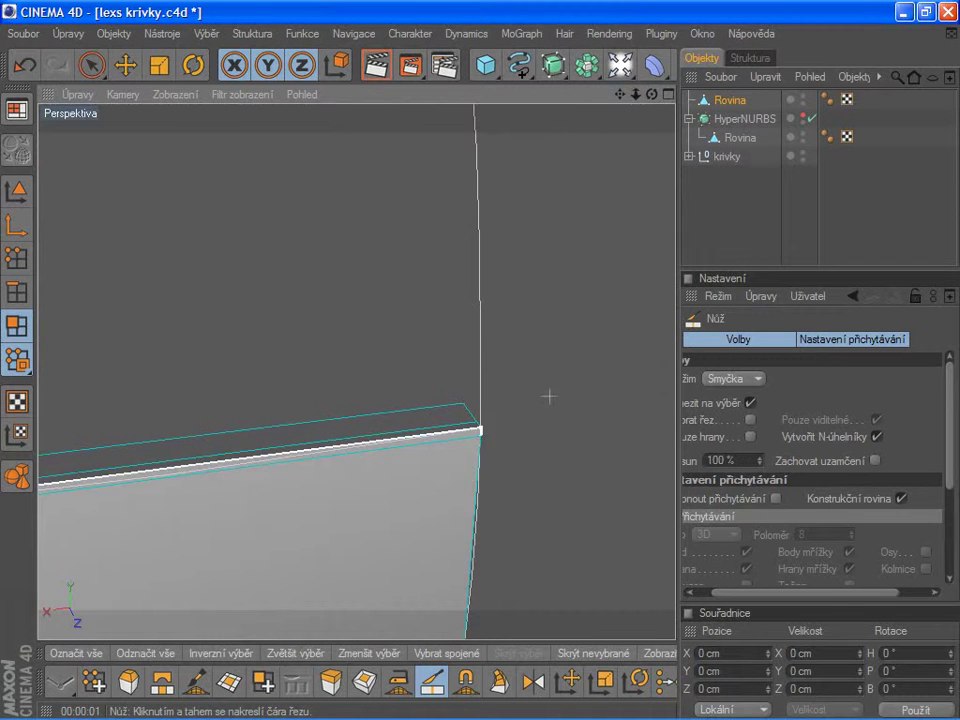
alt+right_drag(540, 343, 499, 343)
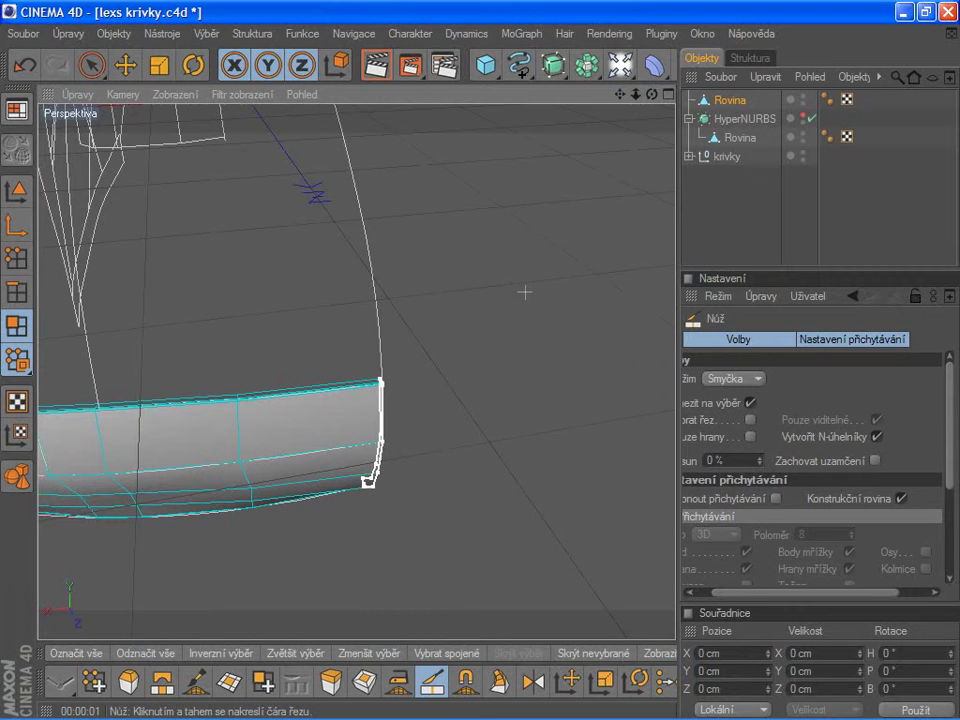
drag(621, 94, 544, 200)
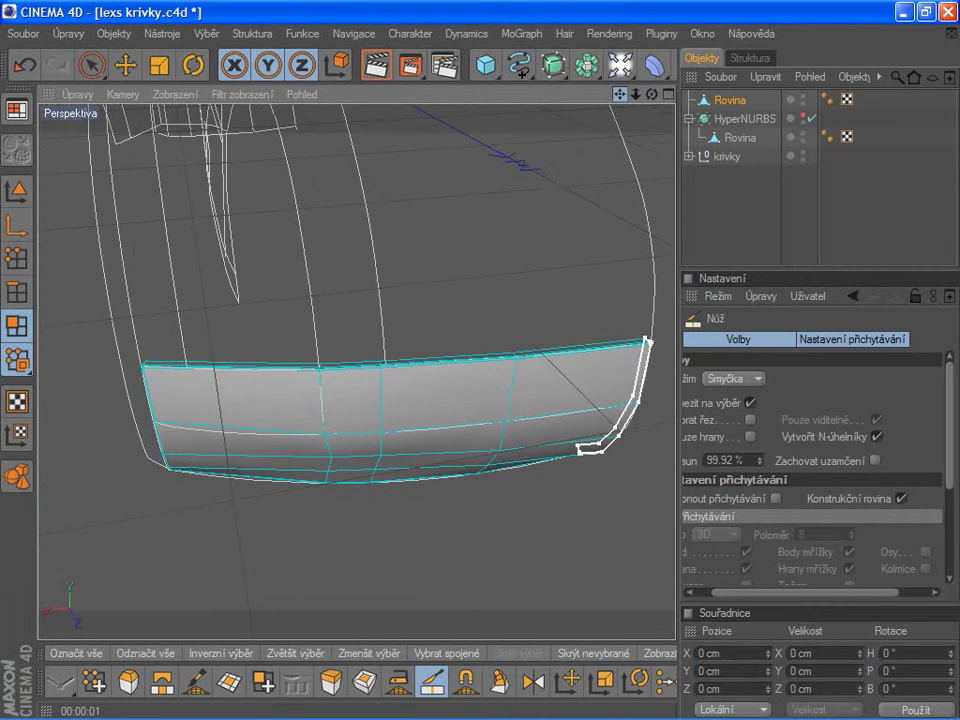
click(585, 400)
- Cut a vertical edge loop across the bumper section and return to direct point selection
drag(651, 94, 560, 125)
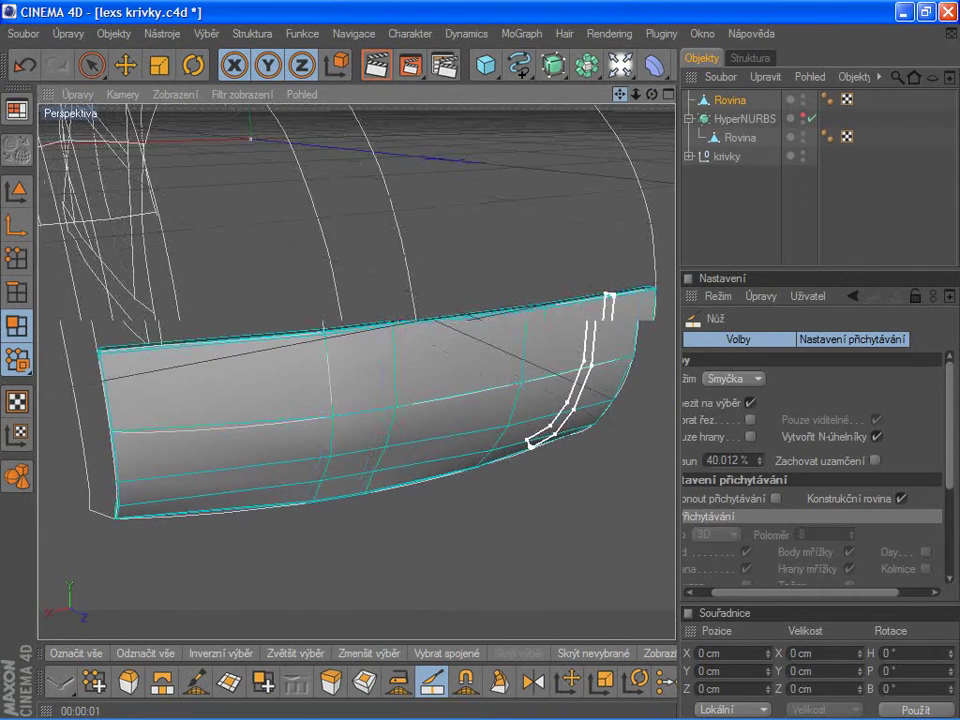
drag(622, 103, 640, 177)
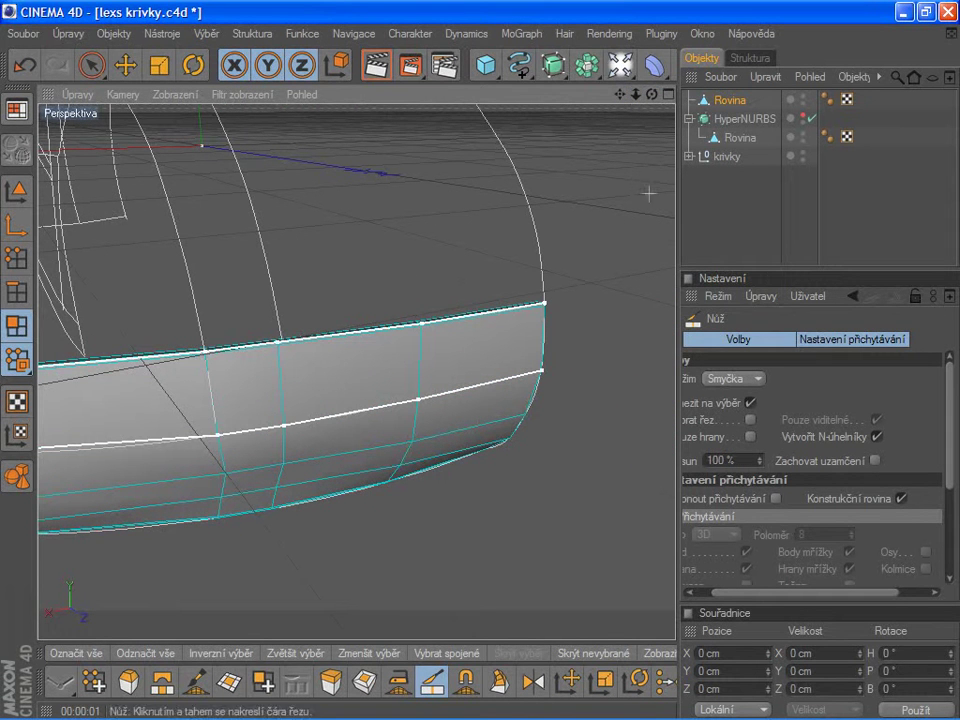
alt+drag(564, 279, 542, 277)
click(432, 390)
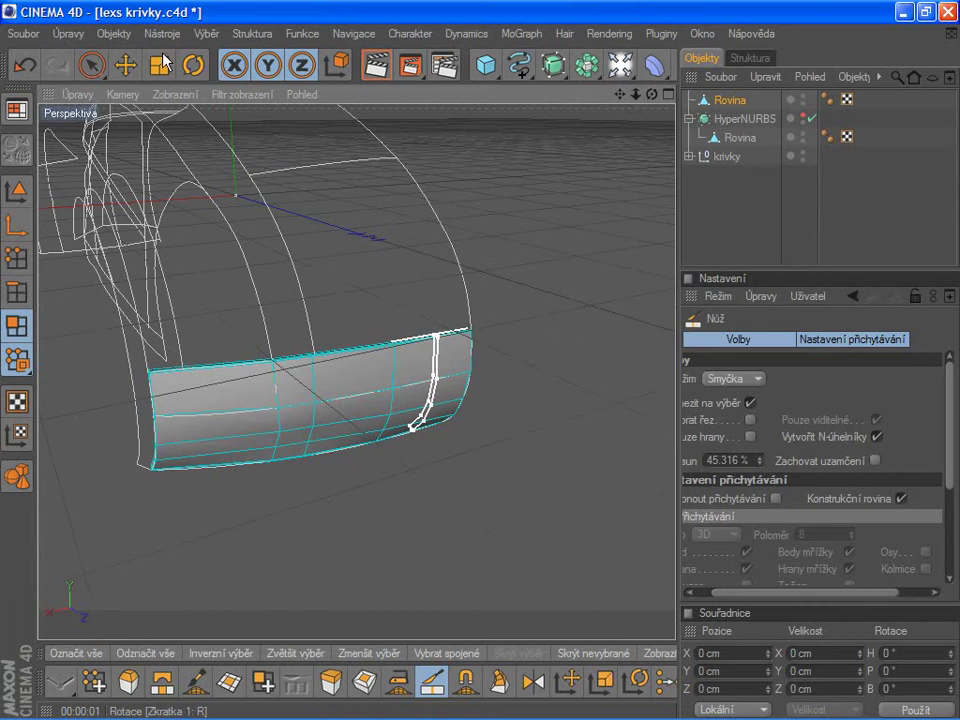
drag(91, 65, 122, 81)
- Drag the lower Rovina under the first Rovina inside HyperNURBS, then deselect it
click(433, 338)
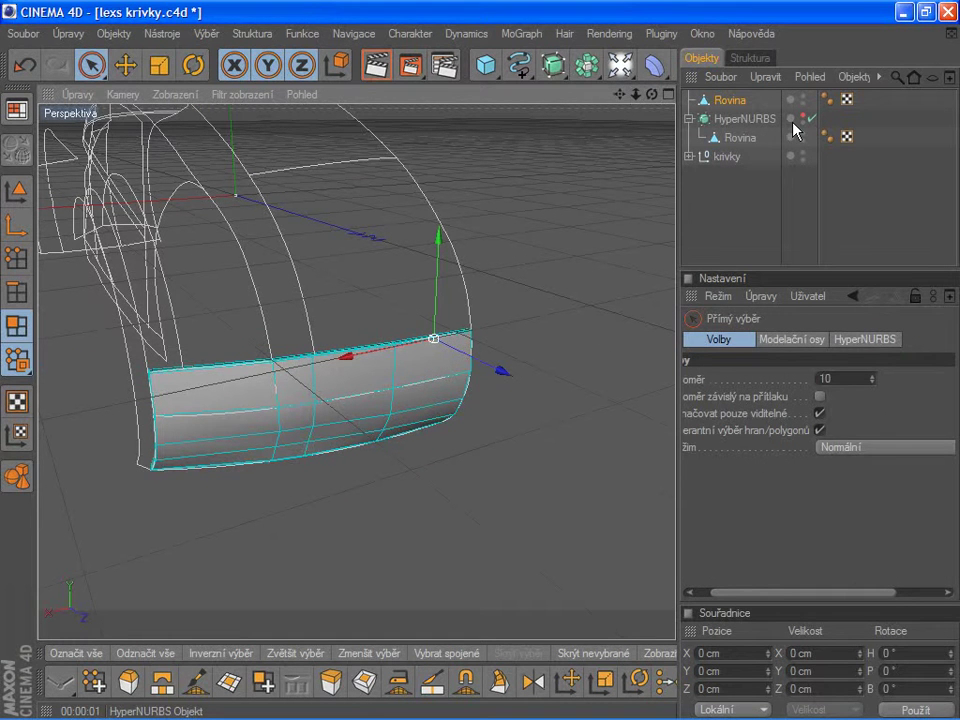
drag(735, 105, 744, 146)
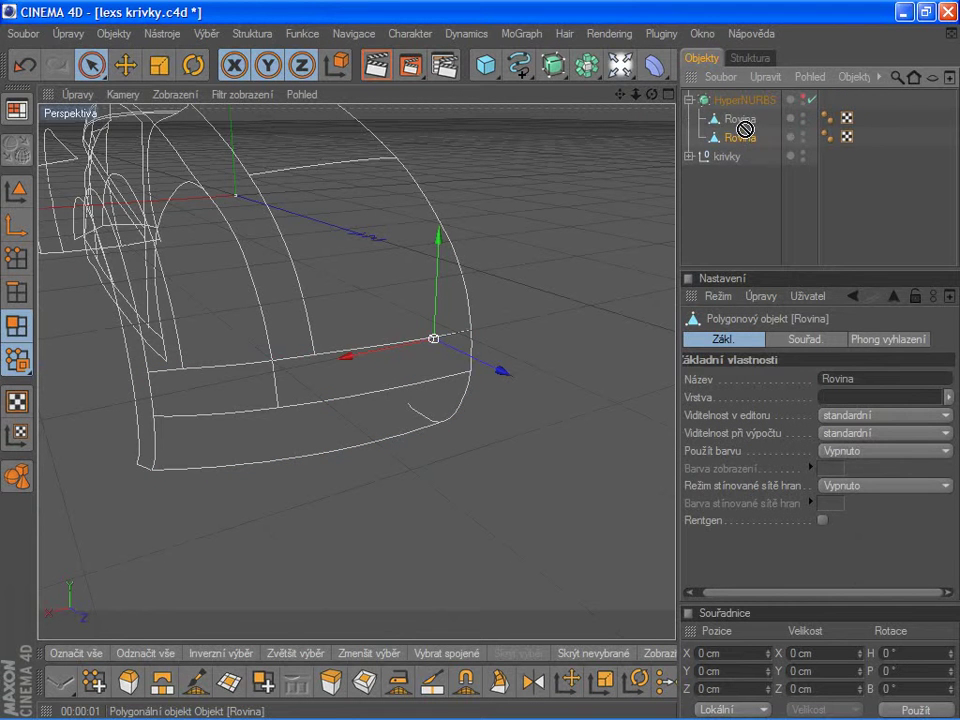
drag(748, 127, 748, 122)
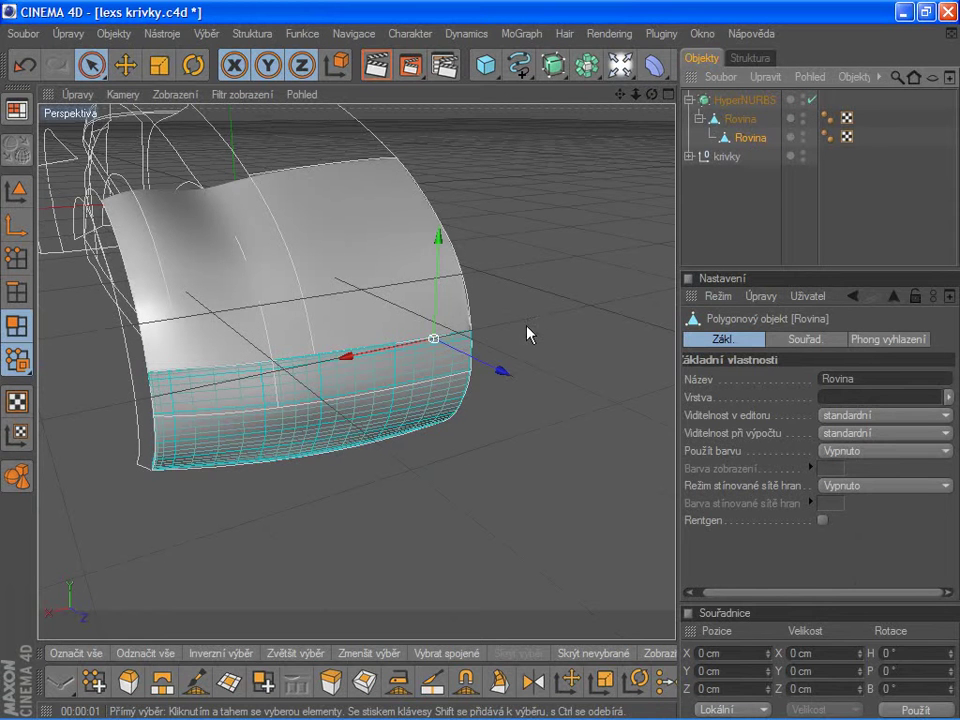
click(714, 221)
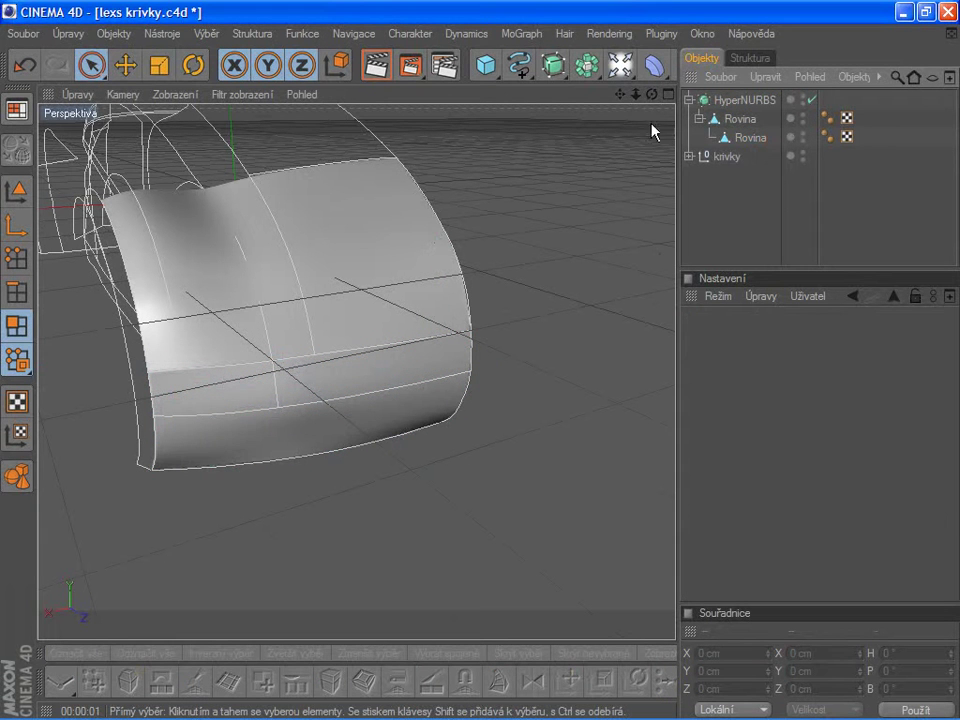
- Orbit and zoom around the smoothed wheel arch to inspect the surface and panel seam
mouse_move(651, 94)
mouse_down()
mouse_move(640, 150)
mouse_move(447, 186)
mouse_up()
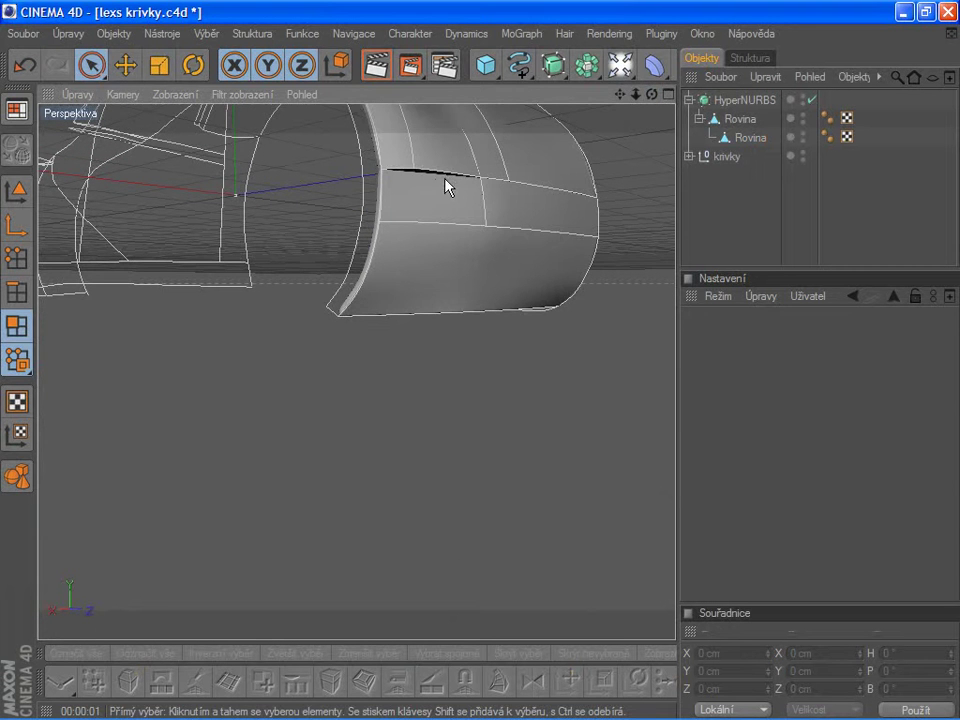
mouse_move(651, 94)
mouse_down()
mouse_move(657, 88)
mouse_move(600, 96)
mouse_up()
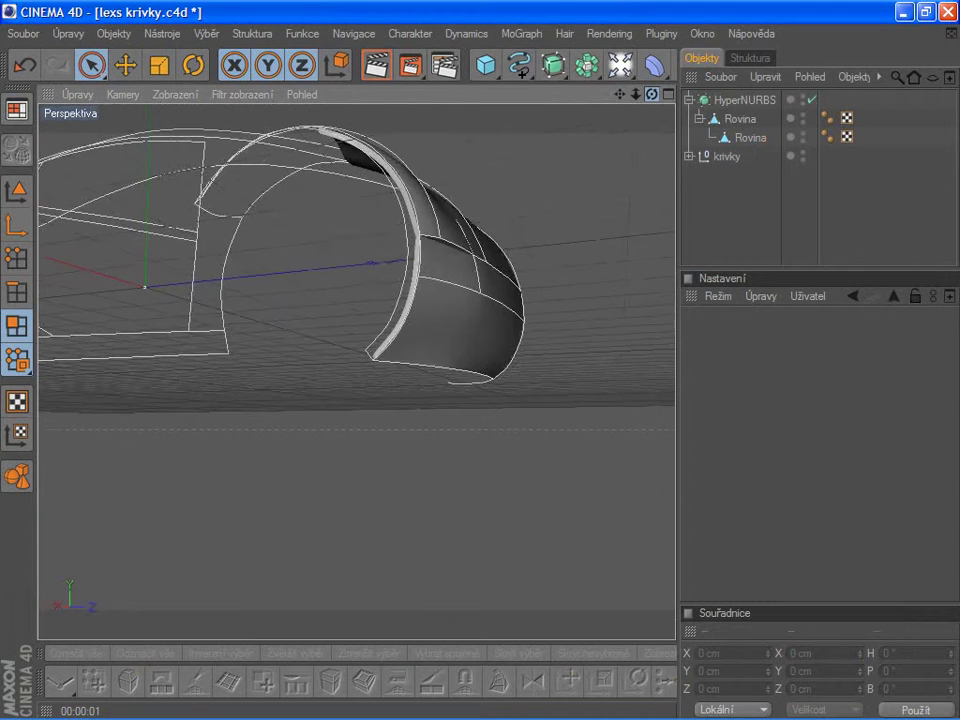
drag(651, 94, 584, 233)
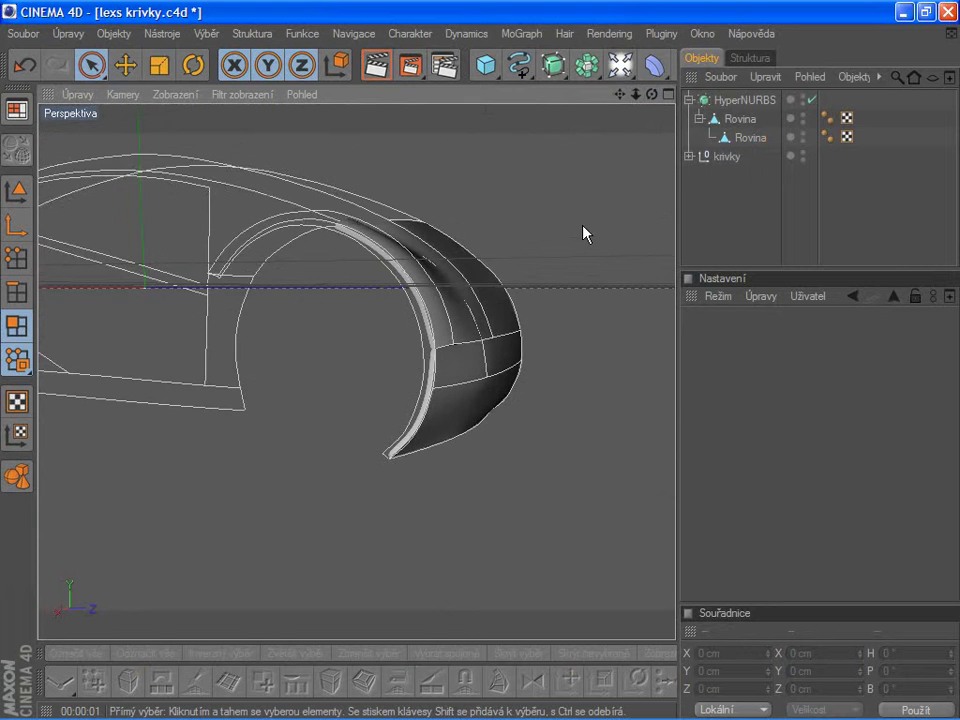
scroll(584, 233, up, 2)
scroll(670, 175, up, 2)
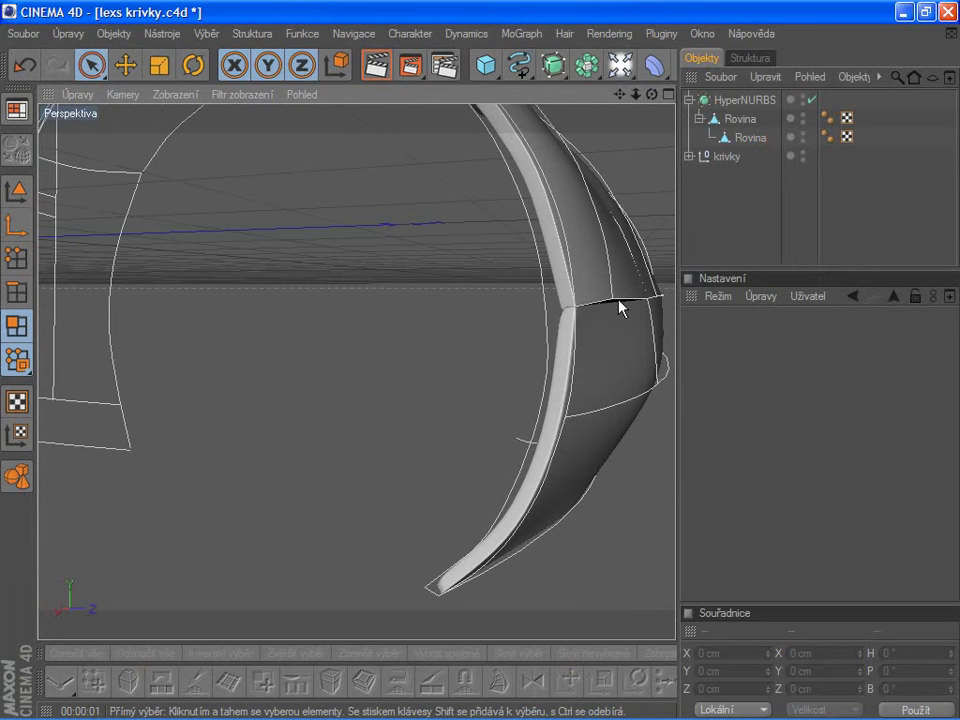
drag(620, 95, 598, 131)
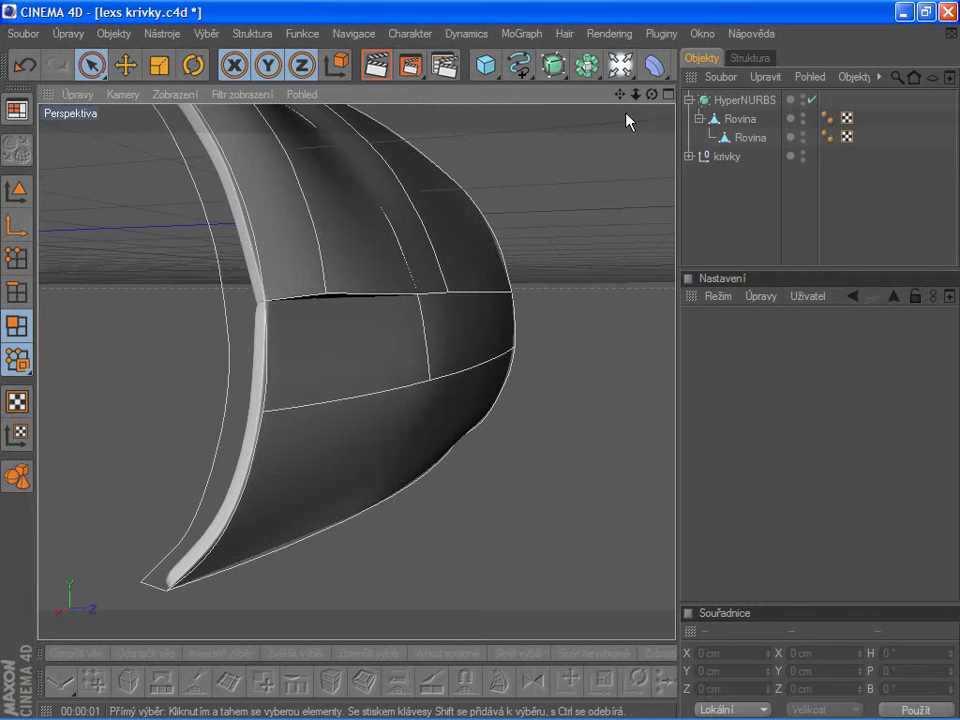
drag(651, 94, 490, 295)
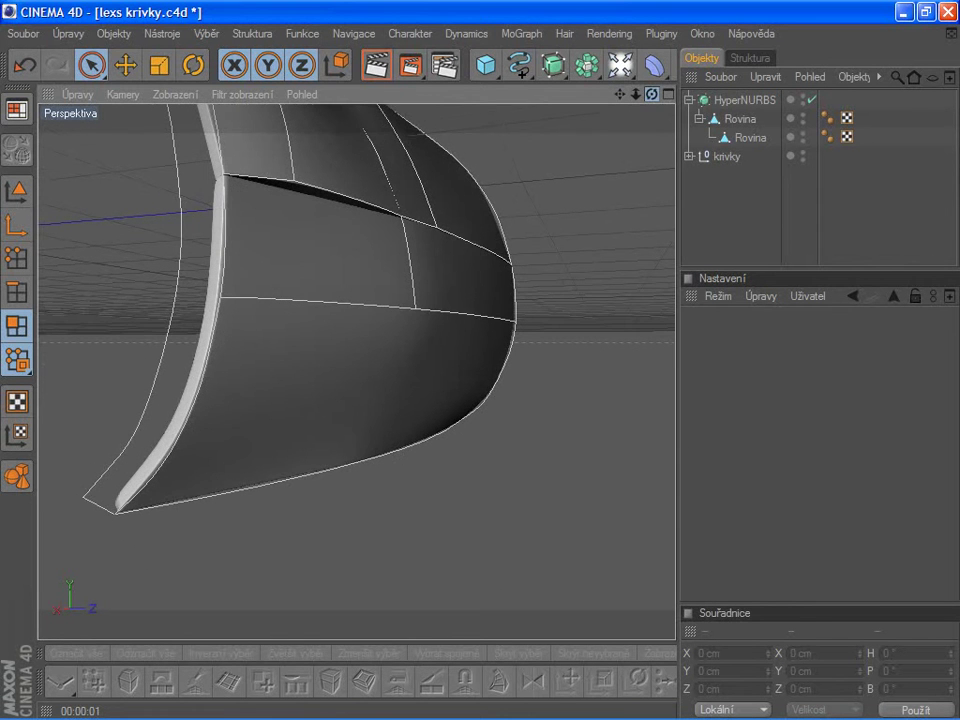
click(386, 66)
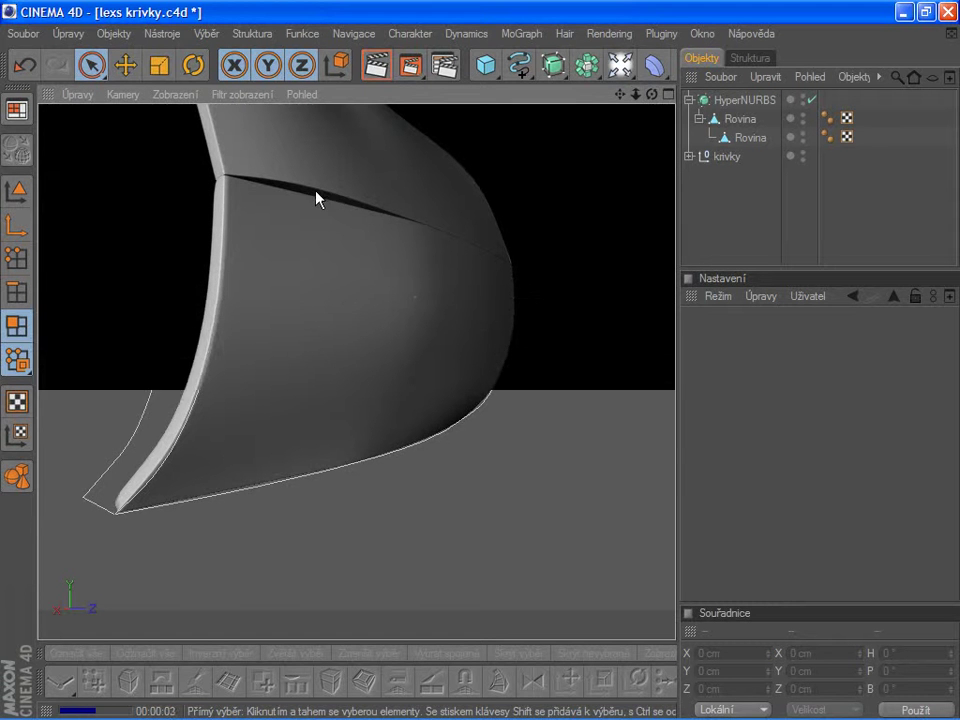
drag(652, 94, 488, 180)
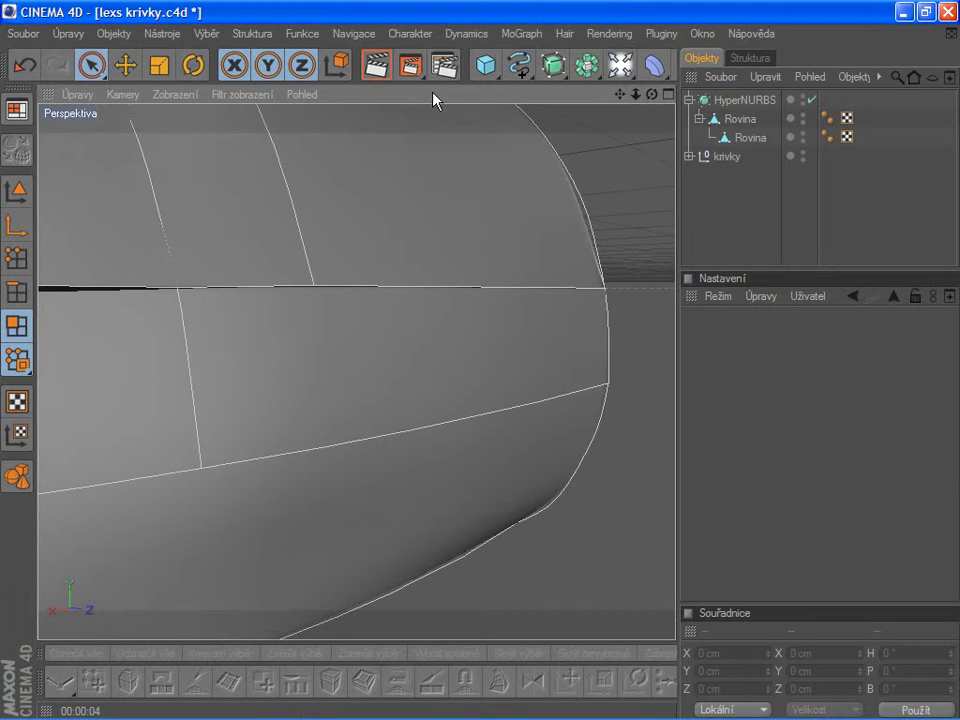
click(376, 66)
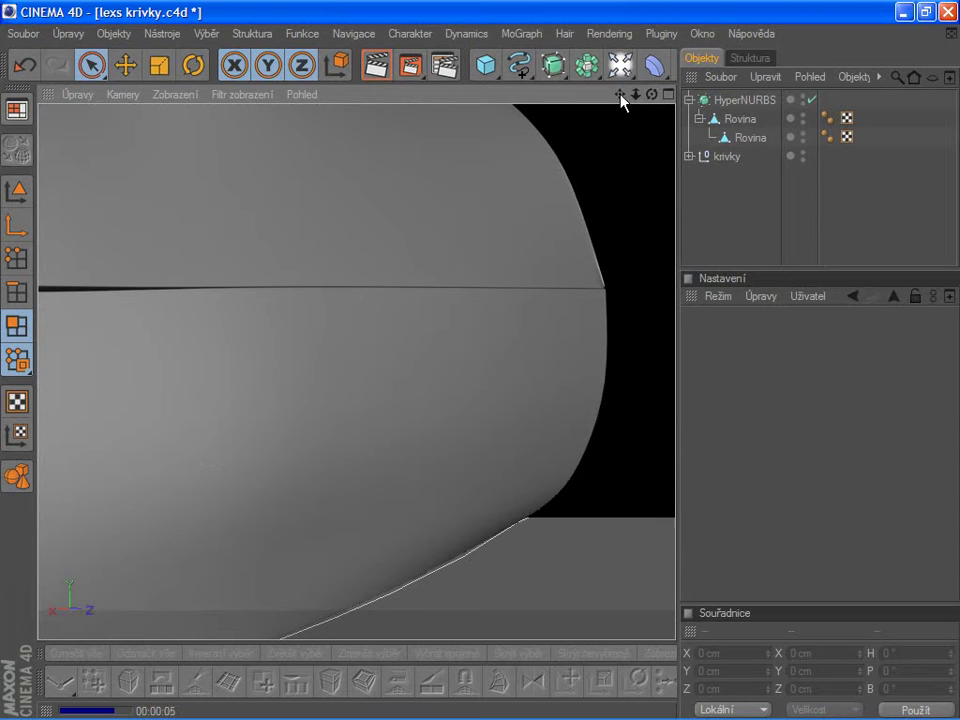
drag(621, 95, 305, 228)
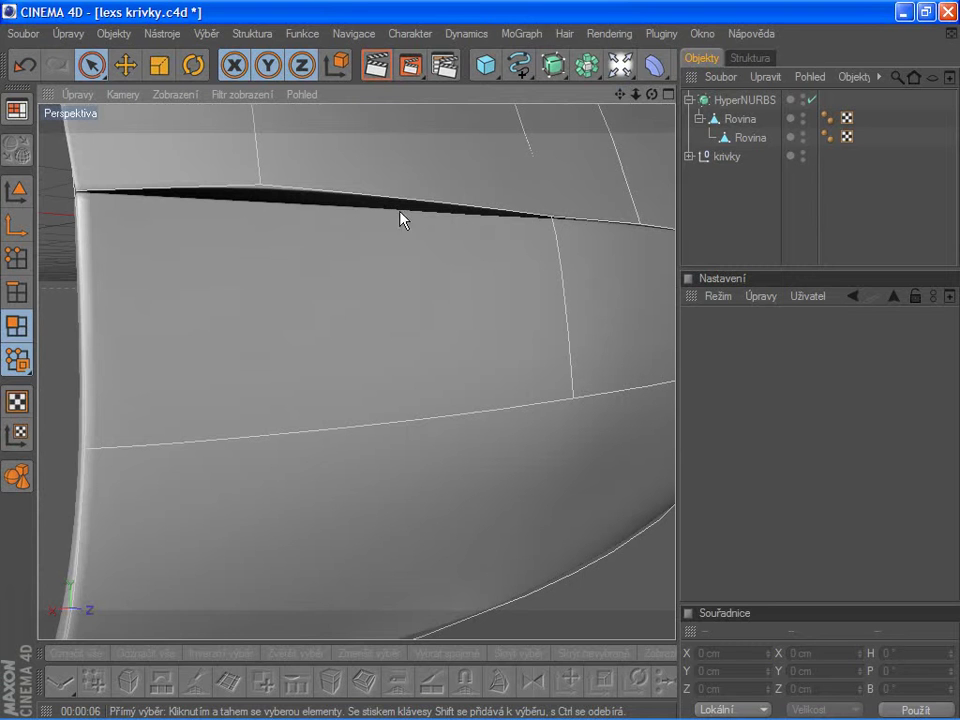
- Move the child Rovina out of HyperNURBS, activate the Knife in Loop mode, and orbit toward the panel's left edge
click(745, 140)
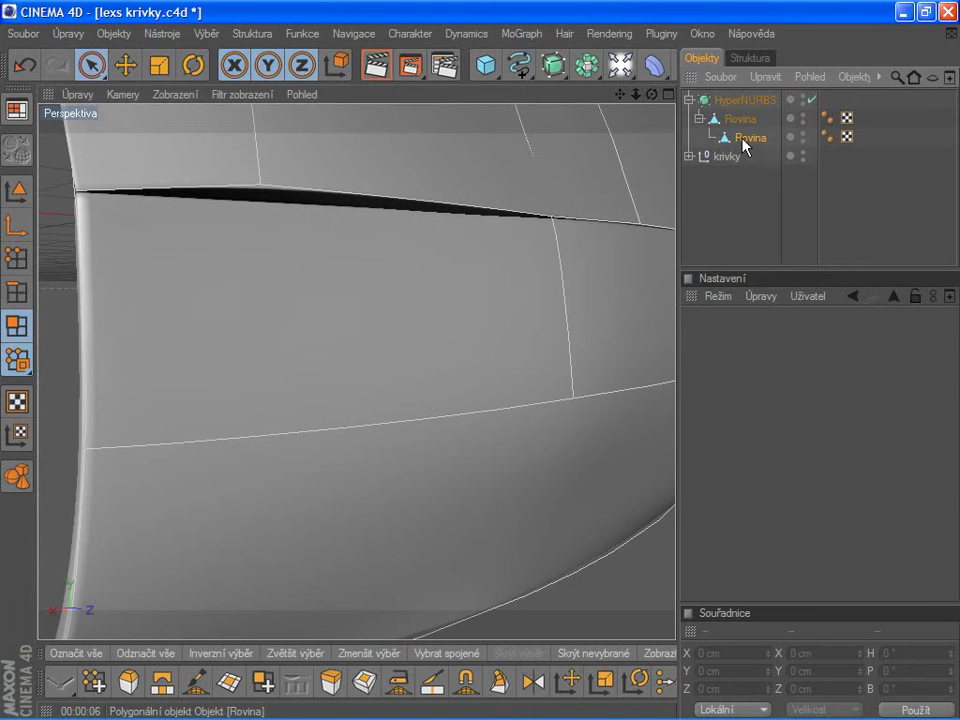
drag(744, 141, 744, 95)
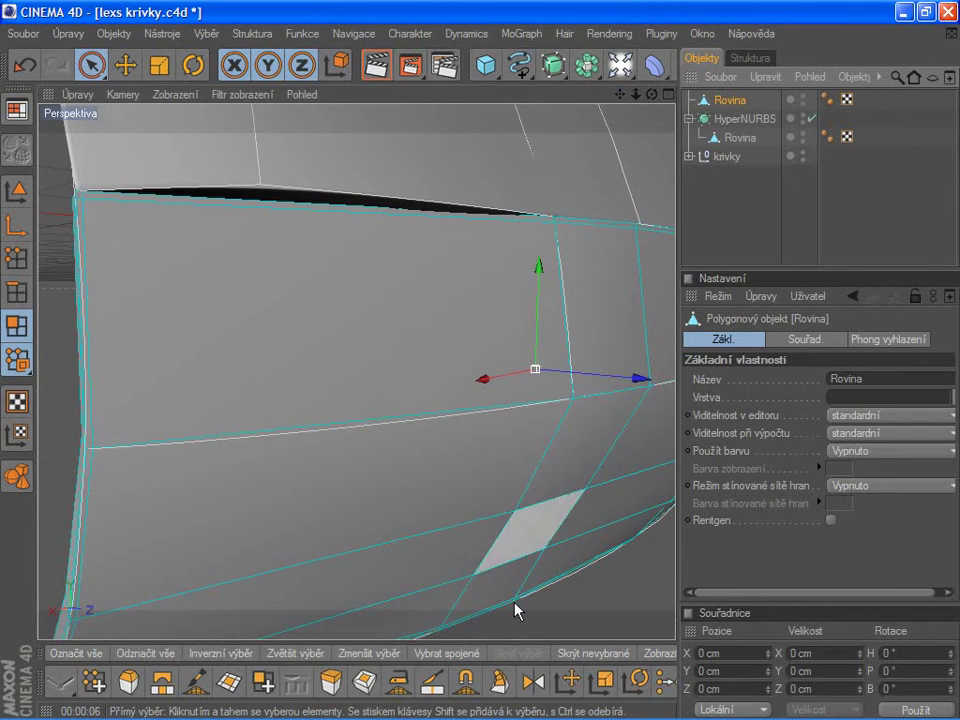
click(432, 682)
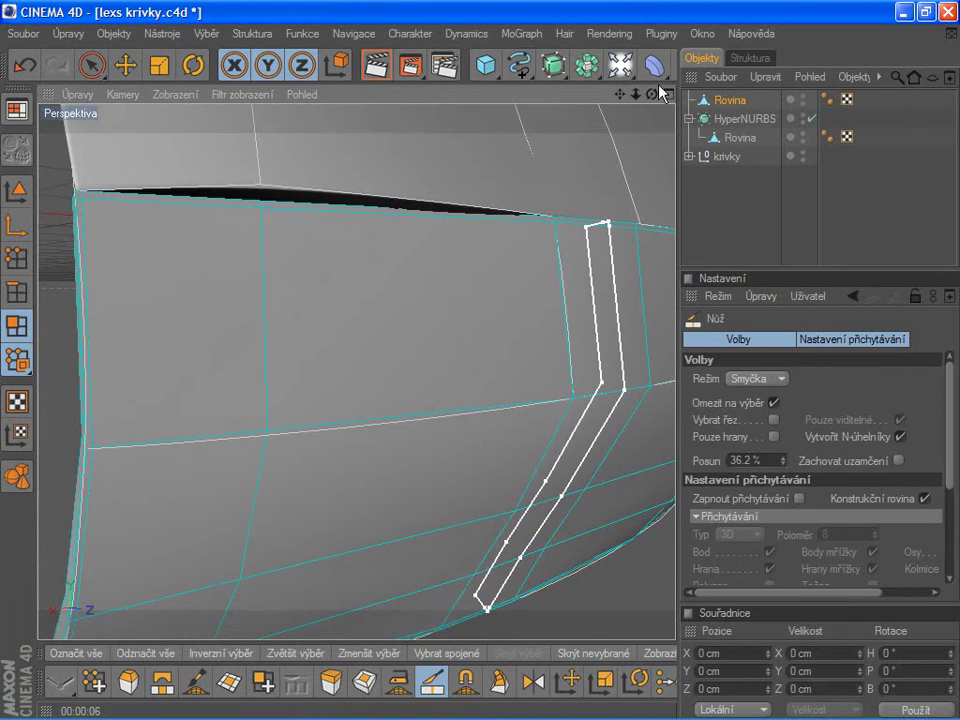
drag(651, 94, 620, 140)
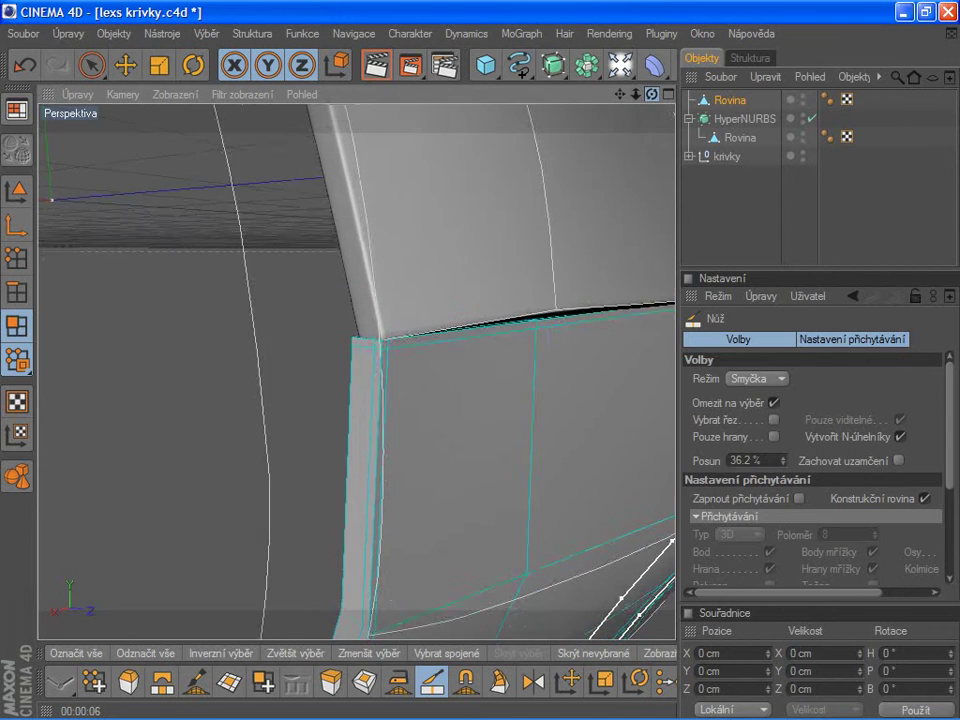
drag(651, 94, 630, 110)
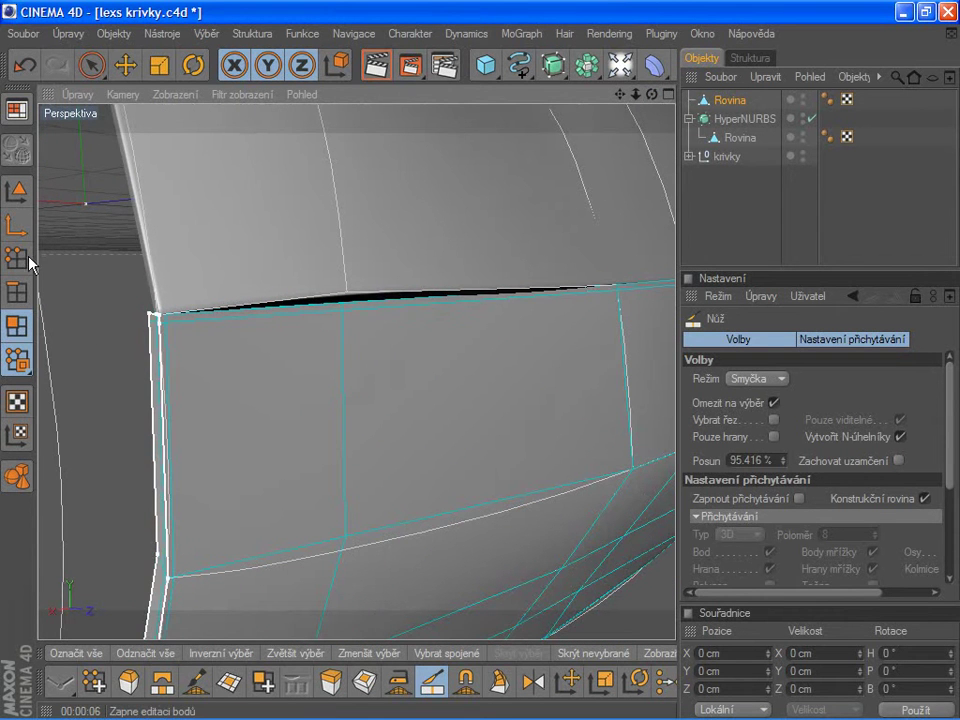
- Switch to Live Selection and select the point on the panel's top edge
click(167, 420)
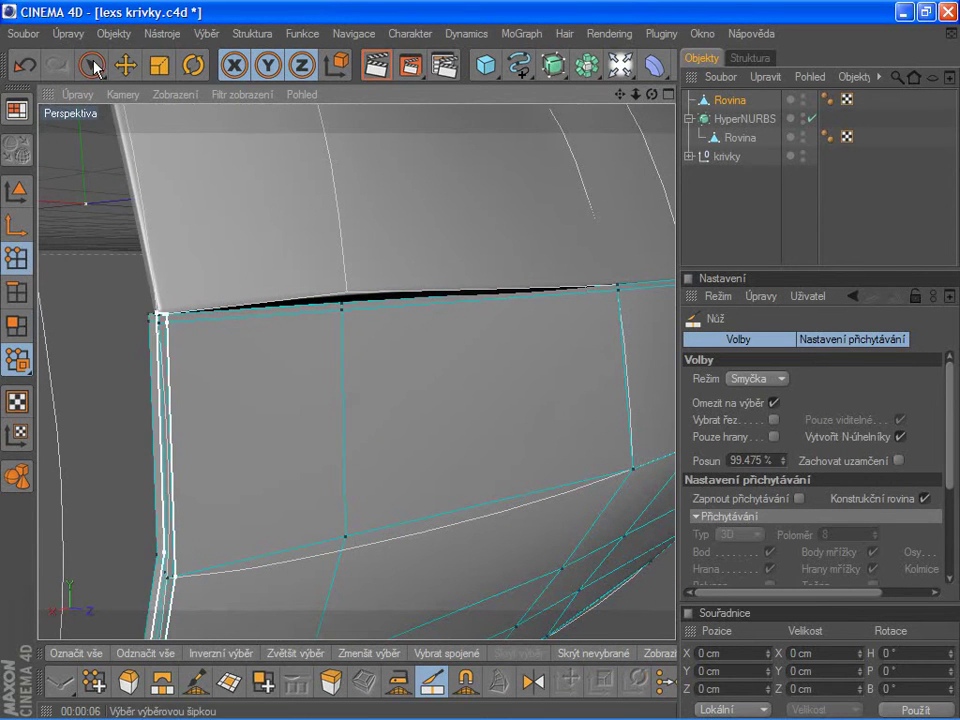
drag(90, 65, 120, 88)
click(120, 85)
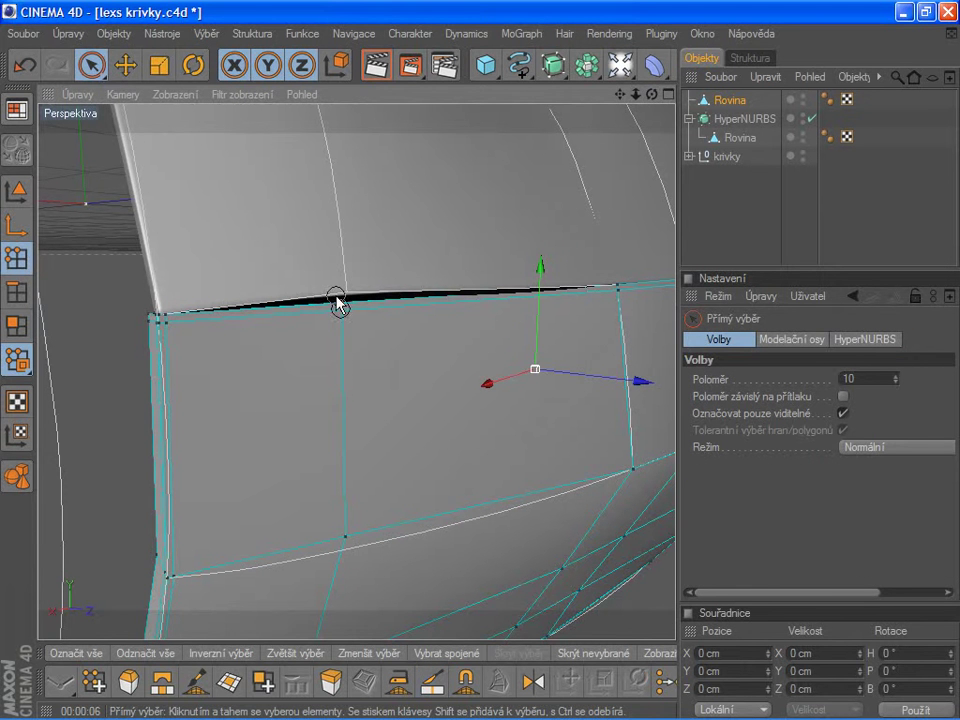
click(341, 315)
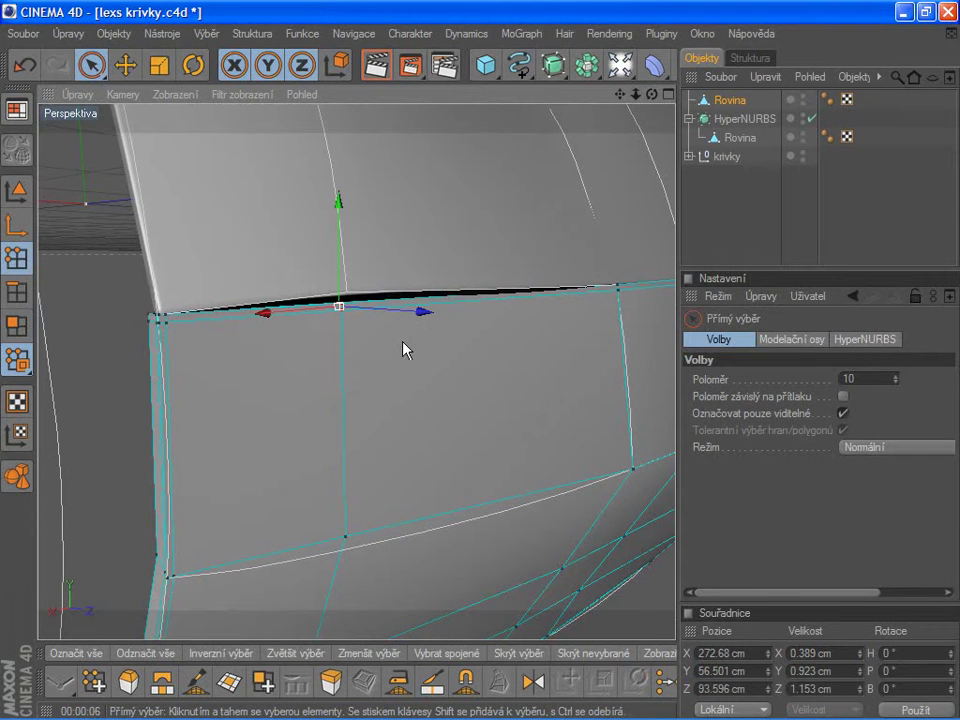
drag(428, 320, 436, 313)
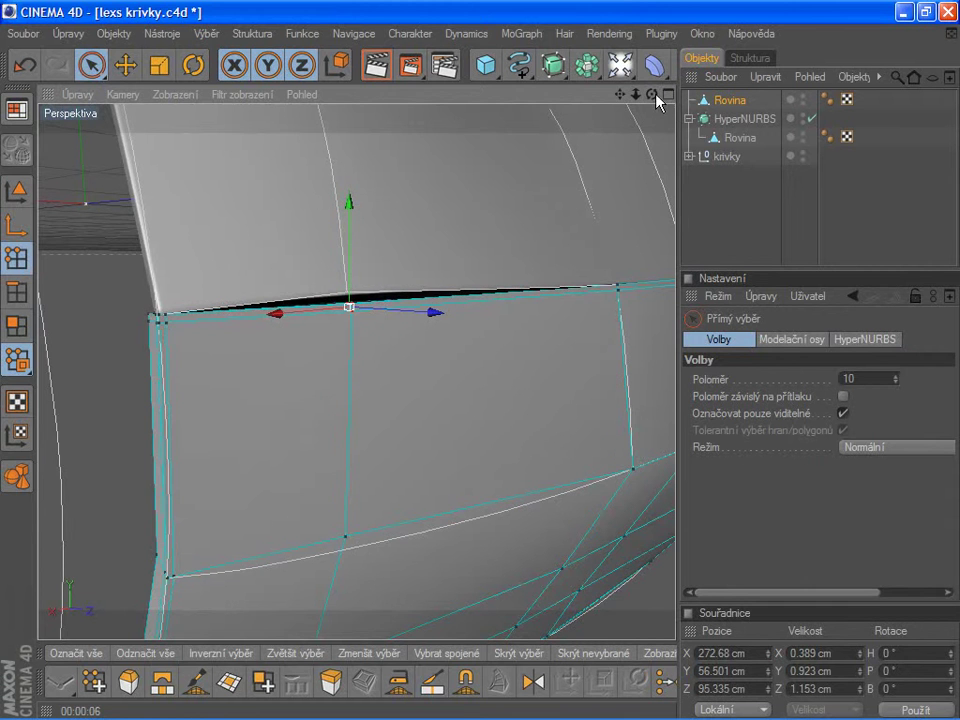
- Push the top-edge point outward along X and toward the upper surface along Z
mouse_move(652, 93)
mouse_down()
mouse_move(560, 100)
mouse_move(562, 75)
mouse_up()
mouse_move(380, 290)
alt+mouse_down()
mouse_move(446, 272)
mouse_move(468, 308)
alt+mouse_up()
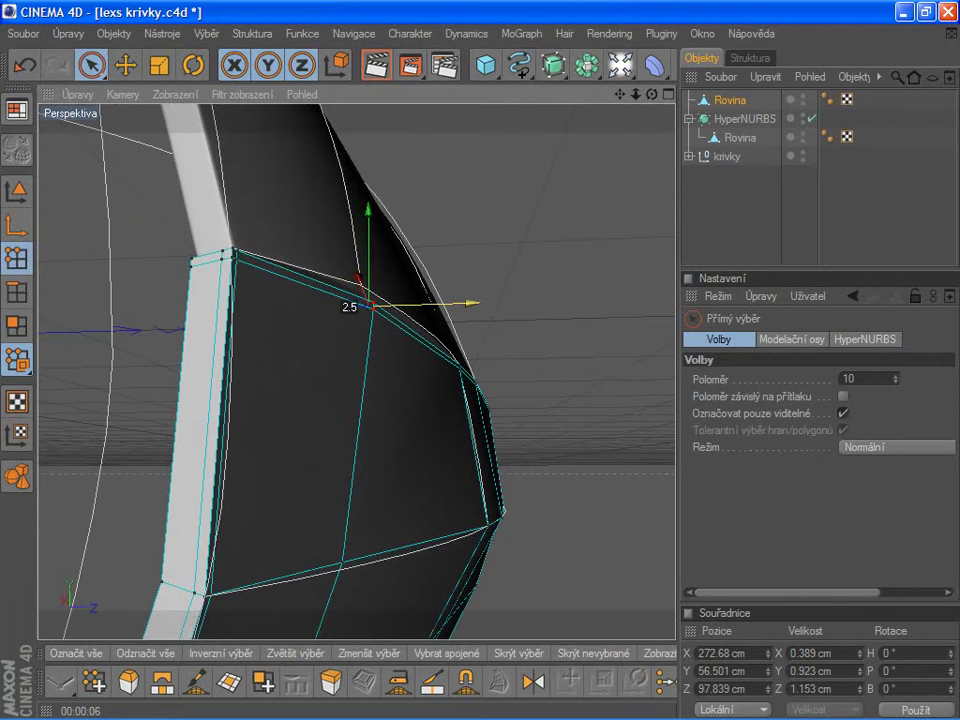
mouse_move(651, 94)
mouse_down()
mouse_move(600, 100)
mouse_move(651, 94)
mouse_move(484, 219)
mouse_up()
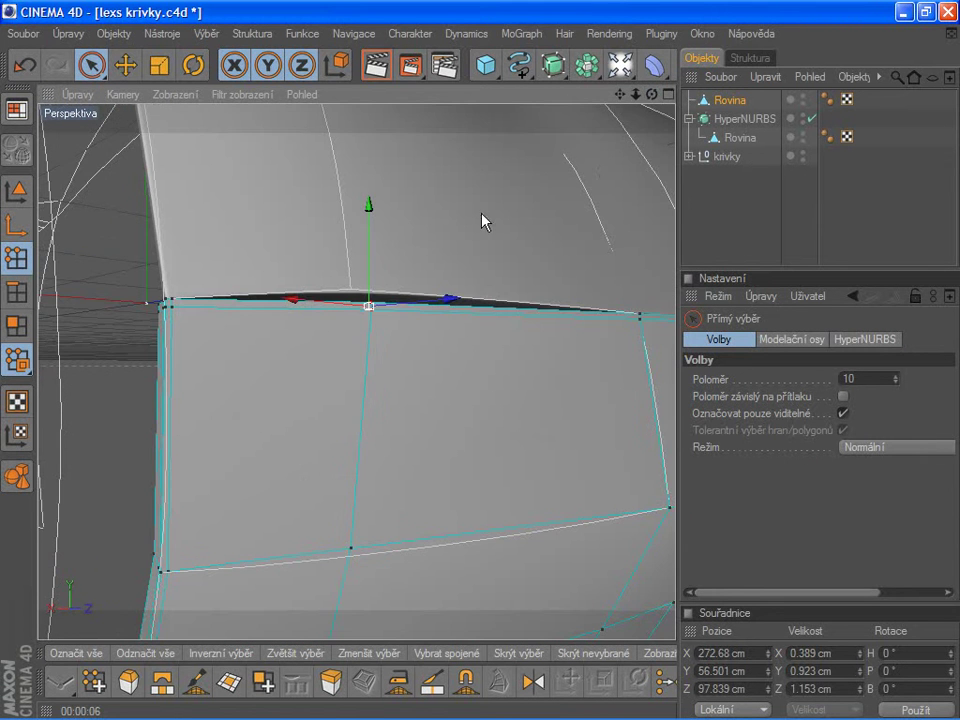
drag(651, 94, 651, 94)
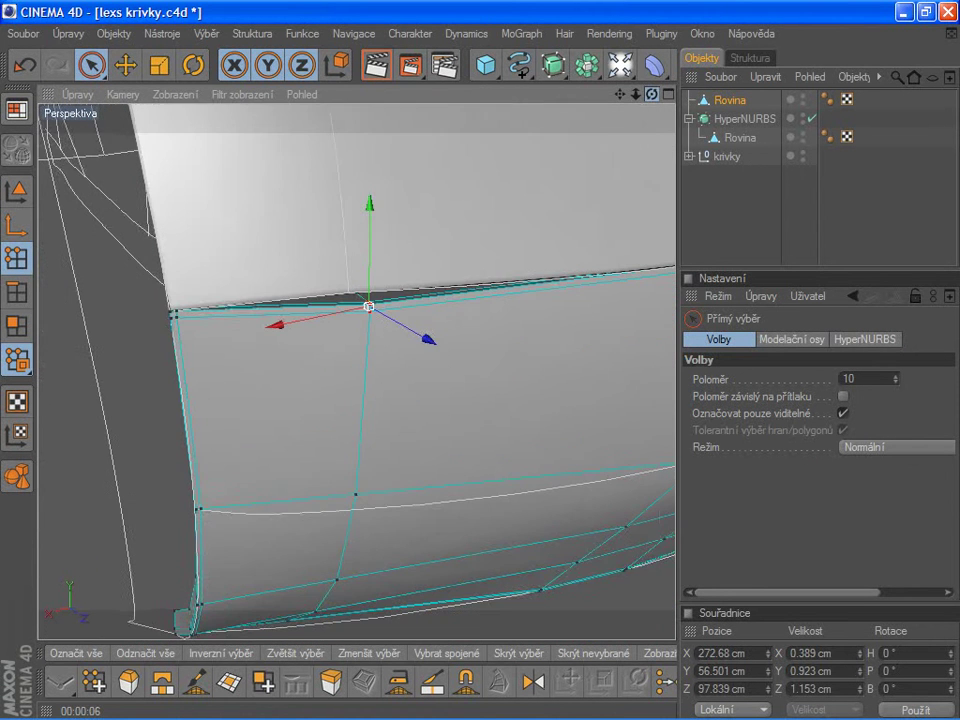
drag(290, 326, 348, 320)
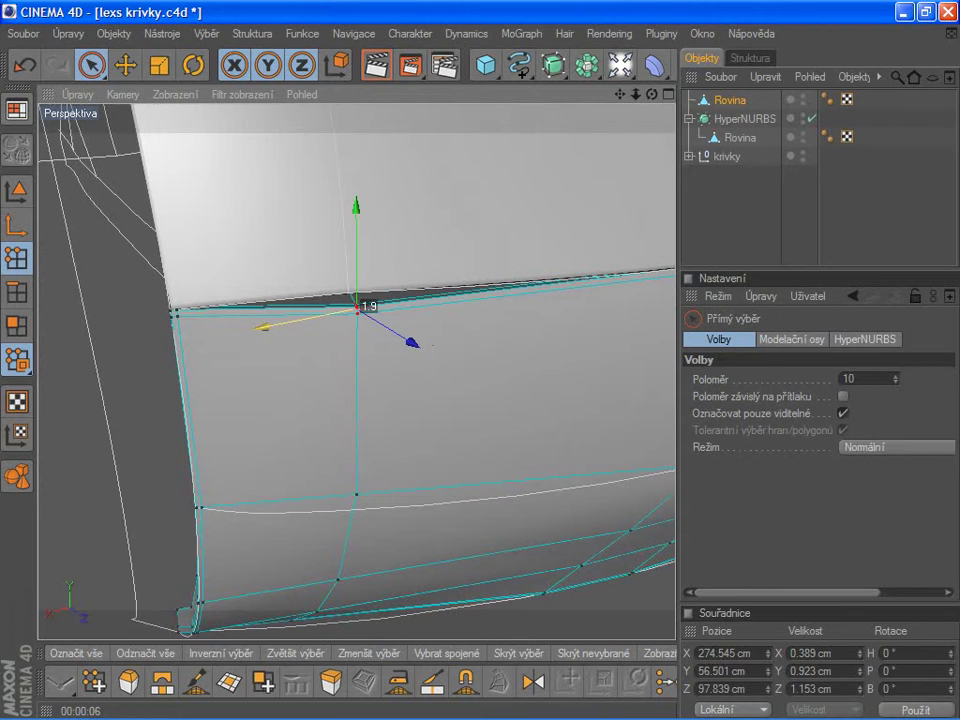
middle_click(493, 229)
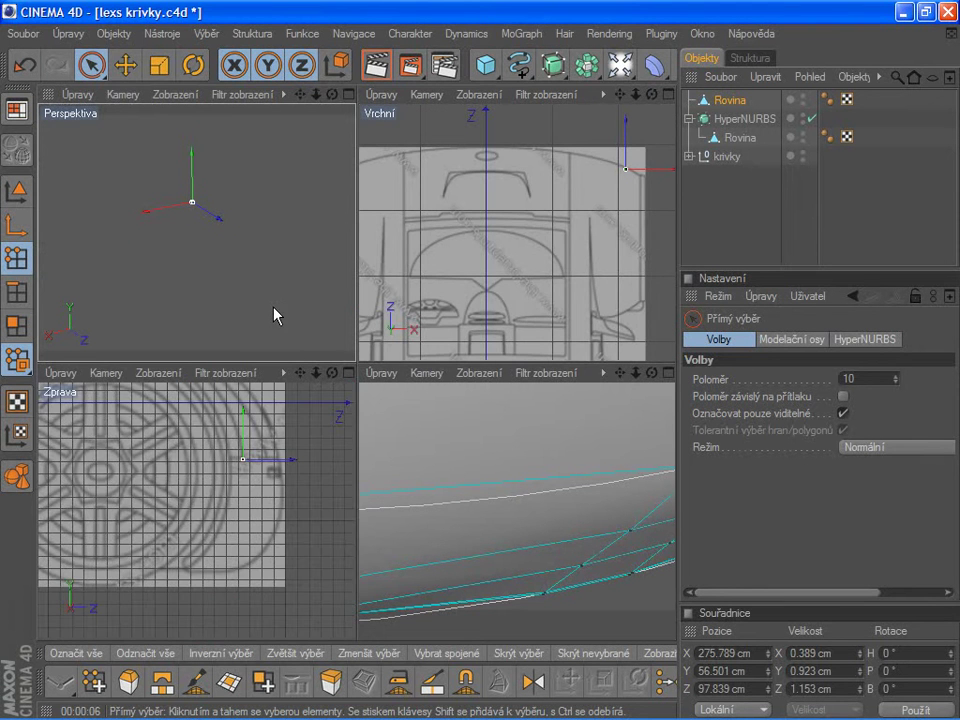
middle_click(290, 306)
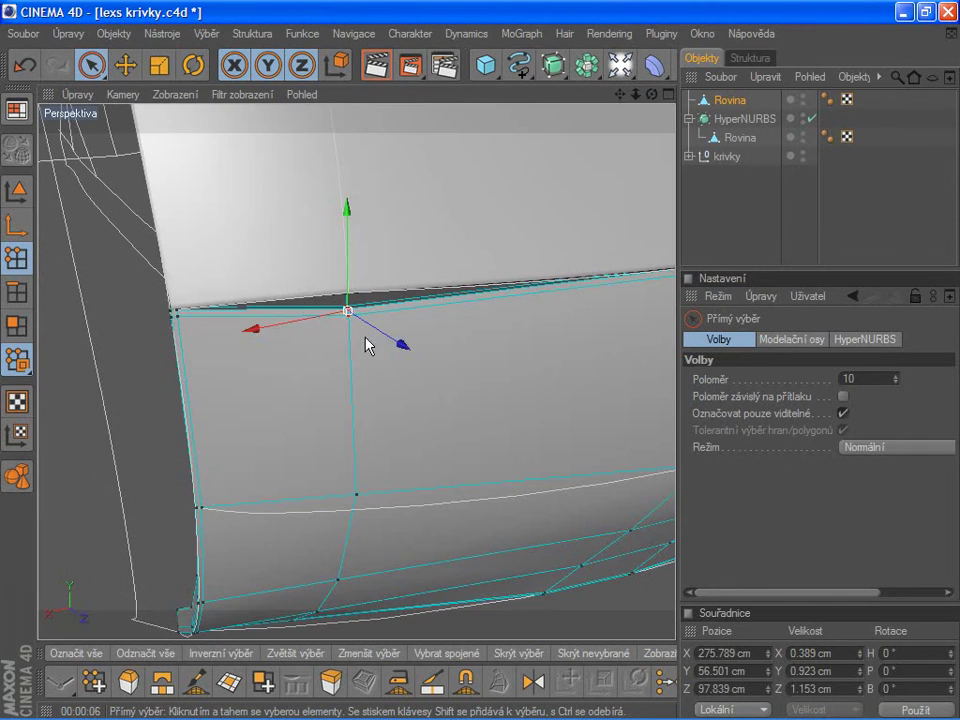
drag(398, 342, 388, 334)
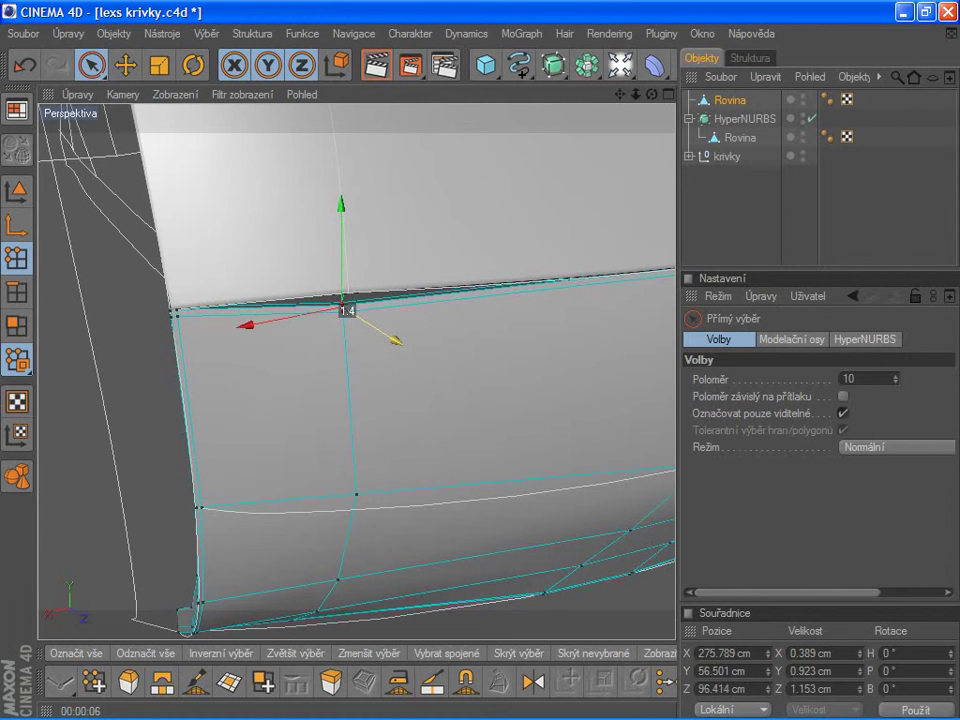
- Fine-tune the point's height and sideways position to nearly close the gap, ending at Z 96.199 cm
mouse_move(654, 93)
mouse_down()
mouse_move(640, 110)
mouse_move(620, 95)
mouse_up()
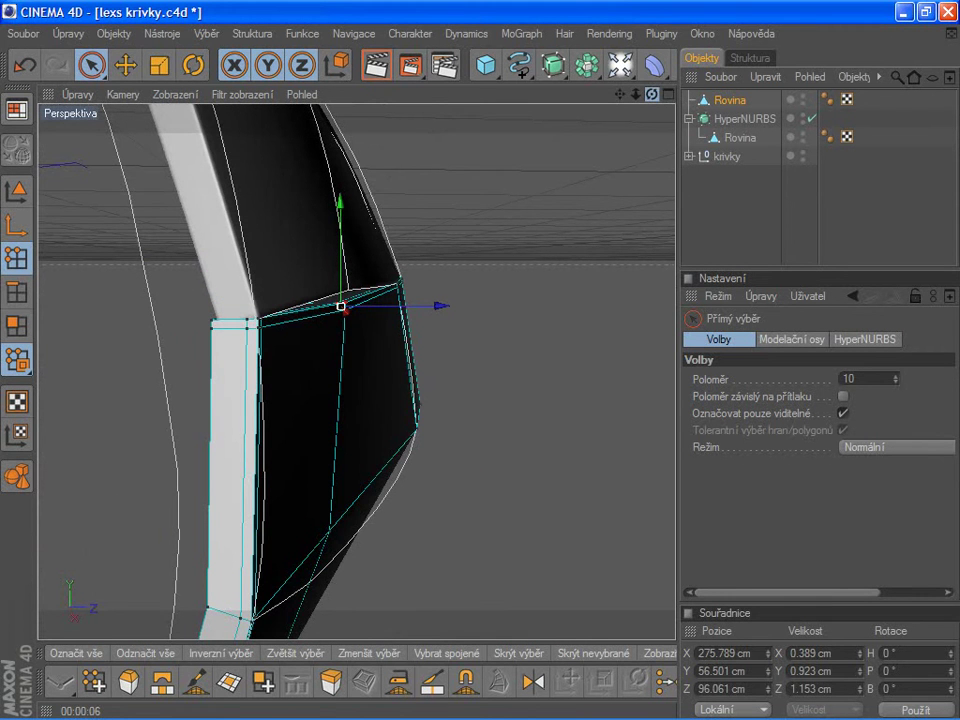
drag(652, 93, 493, 236)
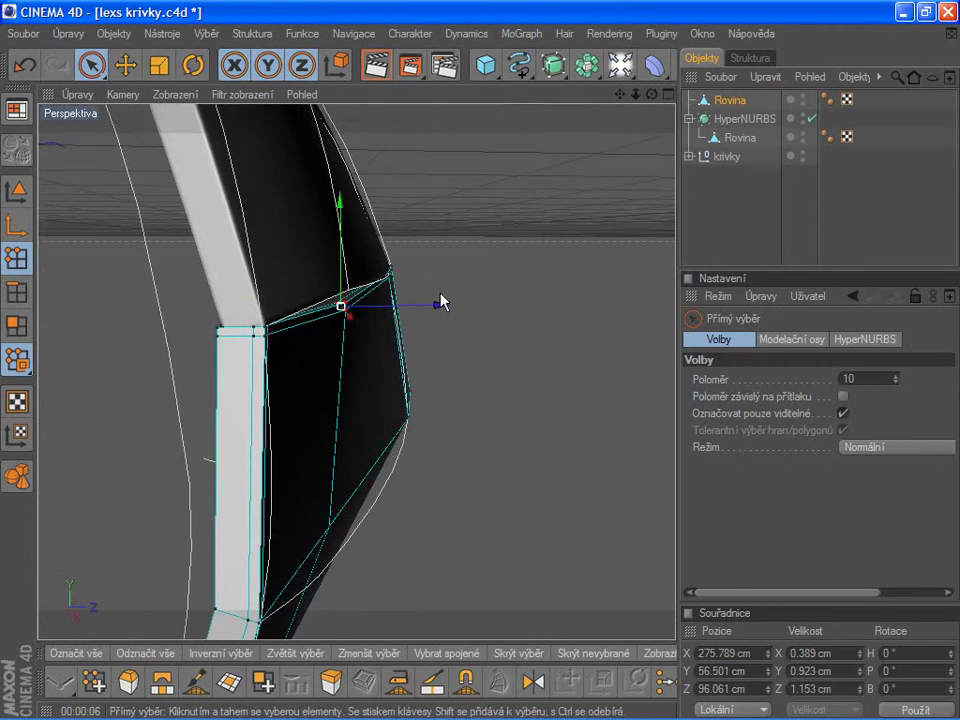
drag(441, 302, 446, 303)
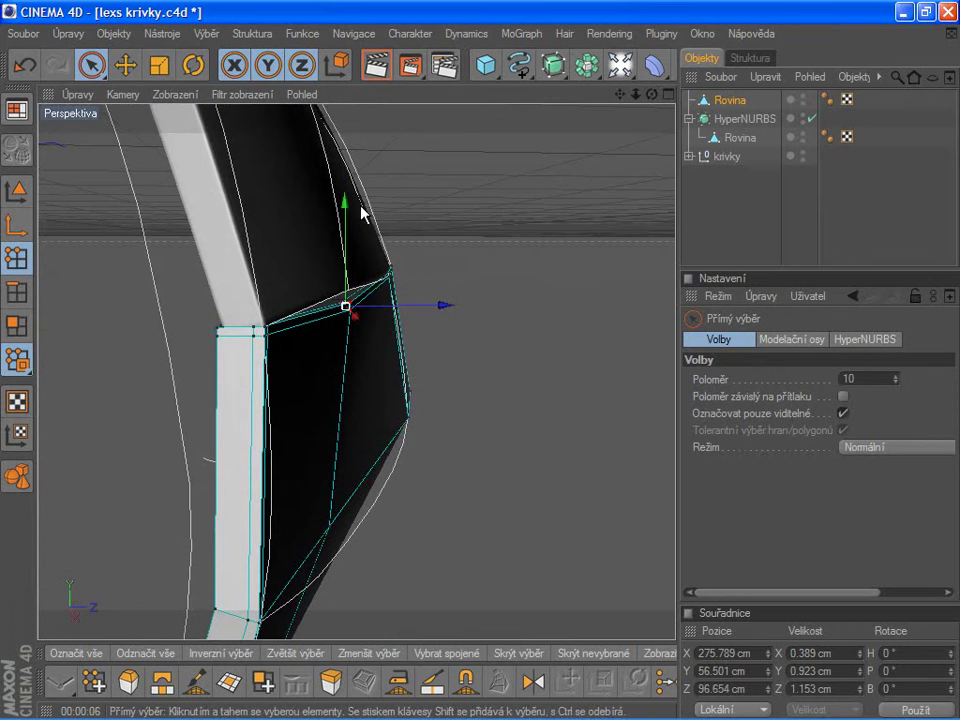
drag(346, 215, 346, 203)
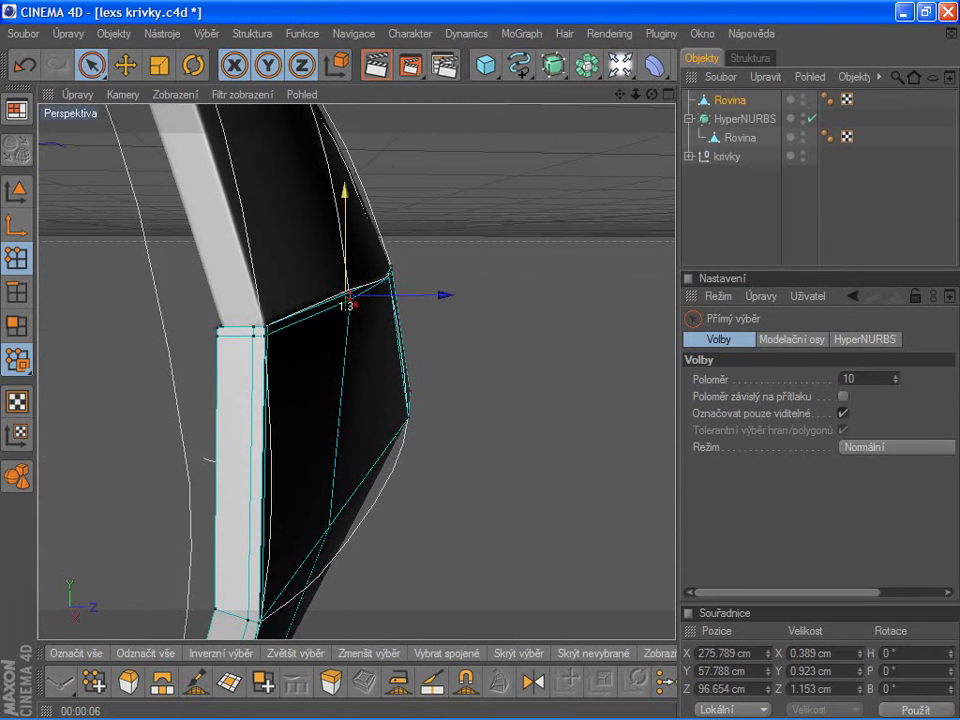
drag(652, 96, 580, 110)
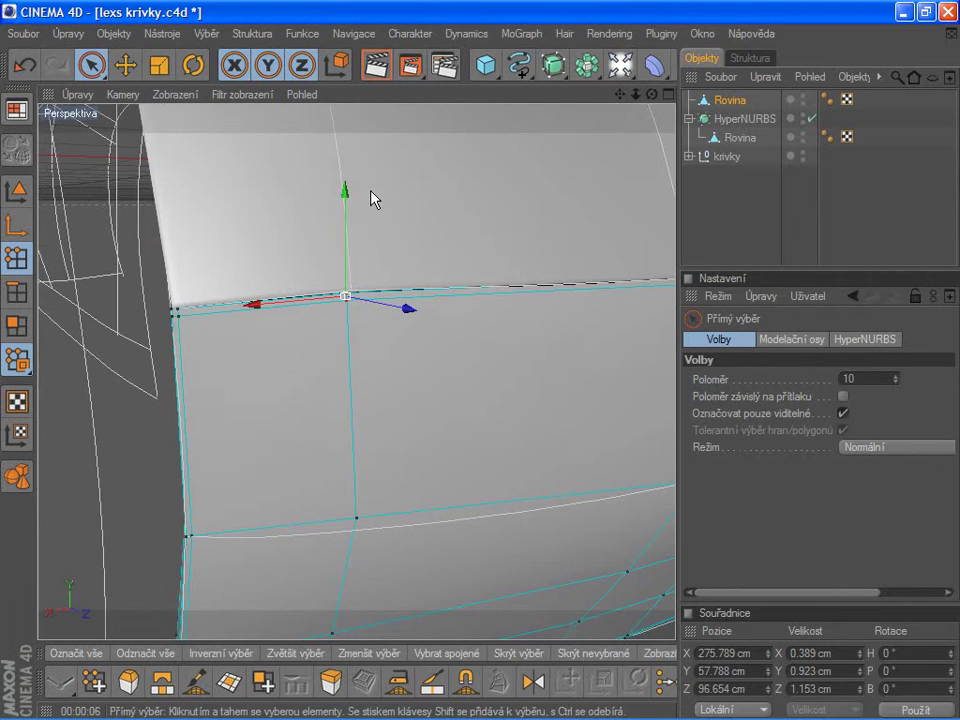
drag(346, 200, 346, 203)
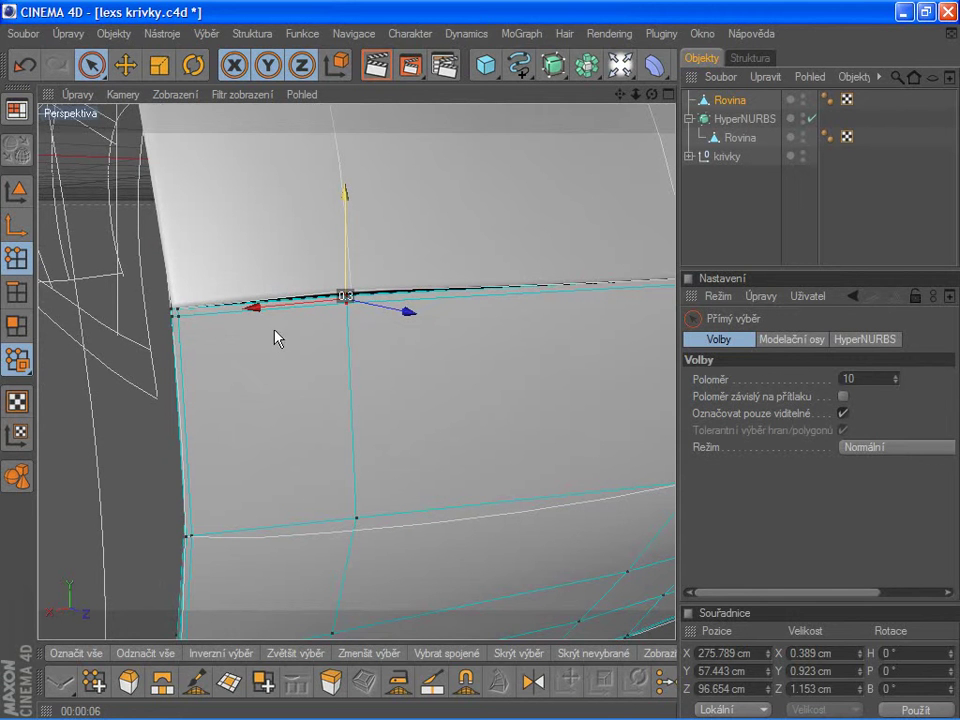
mouse_move(652, 94)
mouse_down()
mouse_move(600, 110)
mouse_move(503, 265)
mouse_up()
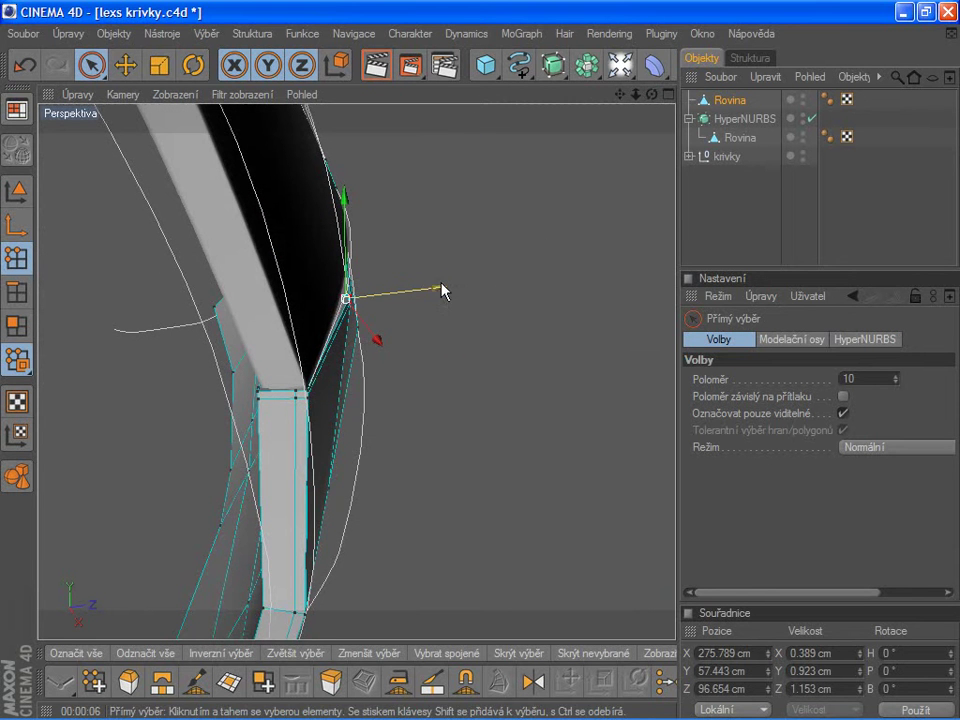
drag(443, 291, 437, 290)
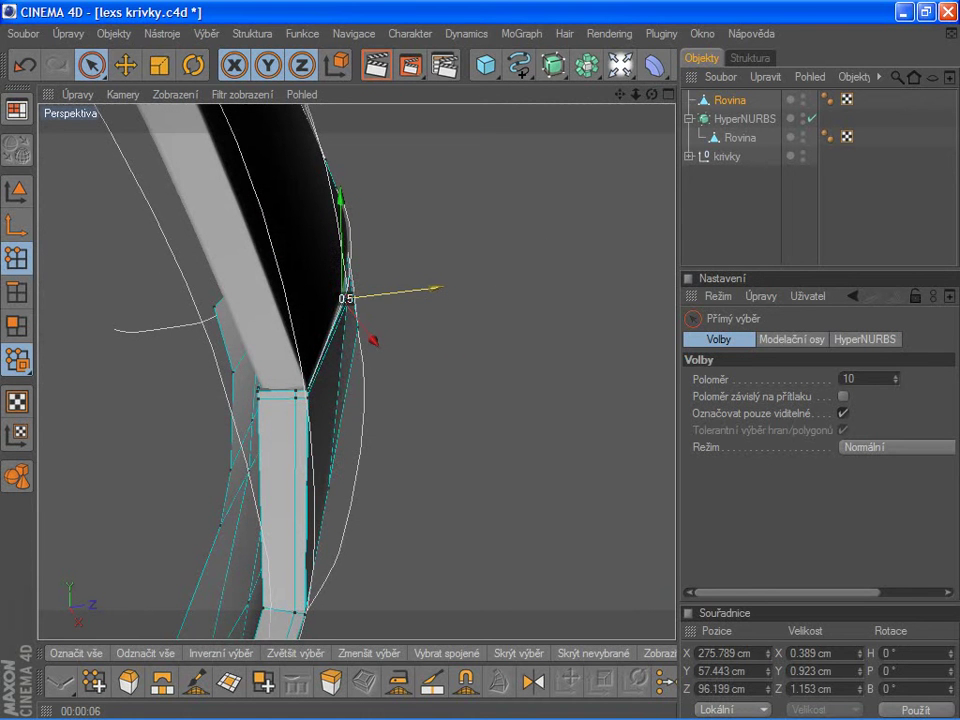
drag(652, 94, 652, 94)
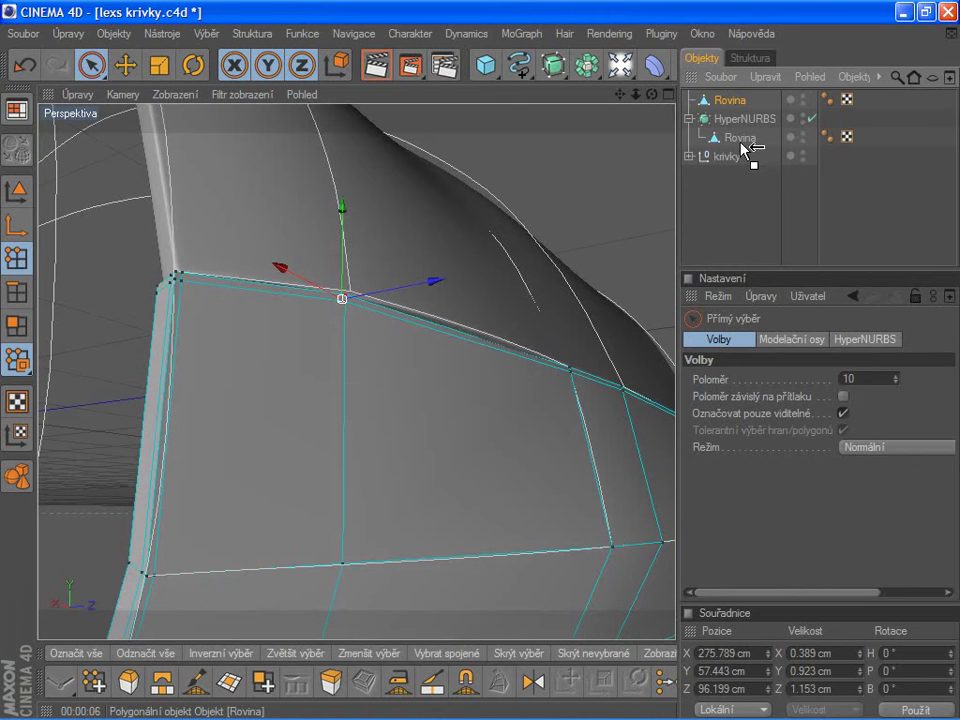
- Place the second Rovina mesh under HyperNURBS and deselect it to view the smoothed panels
drag(742, 145, 744, 146)
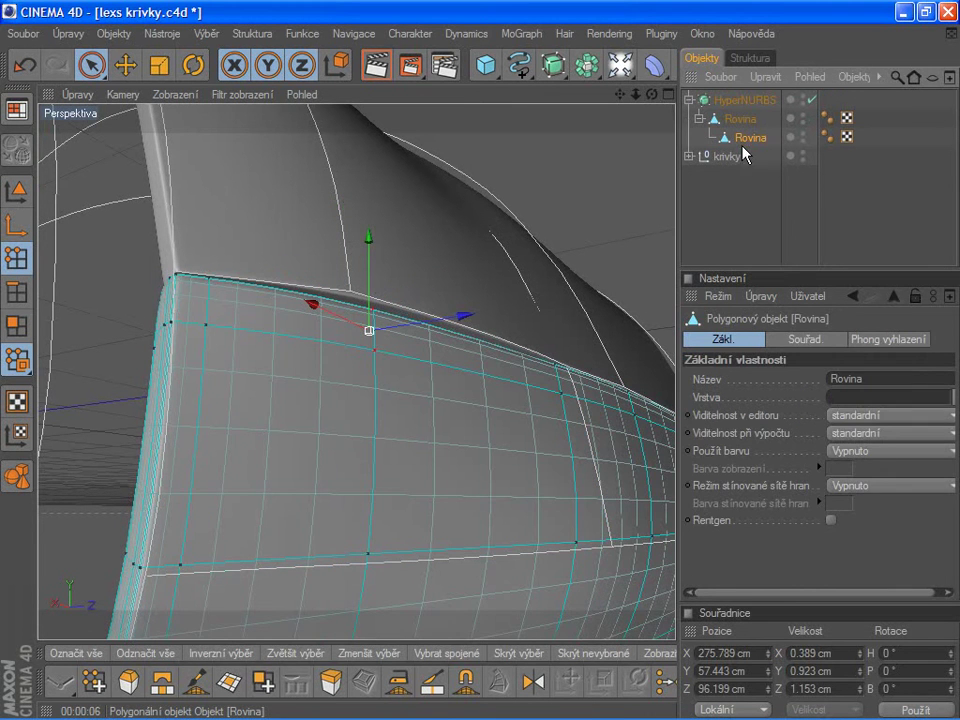
click(743, 245)
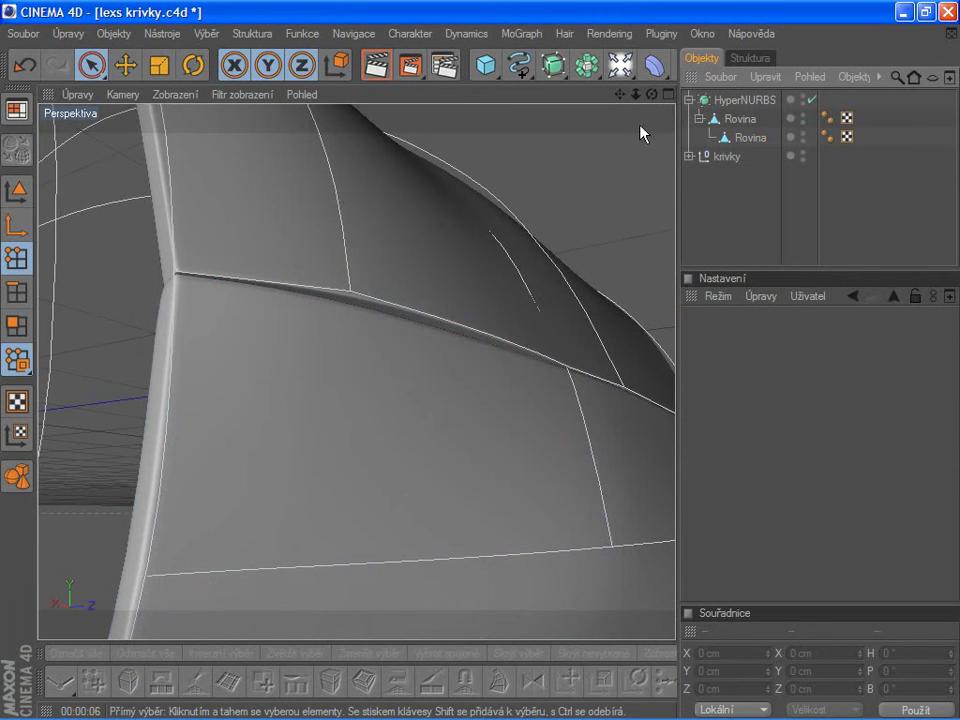
drag(651, 94, 375, 332)
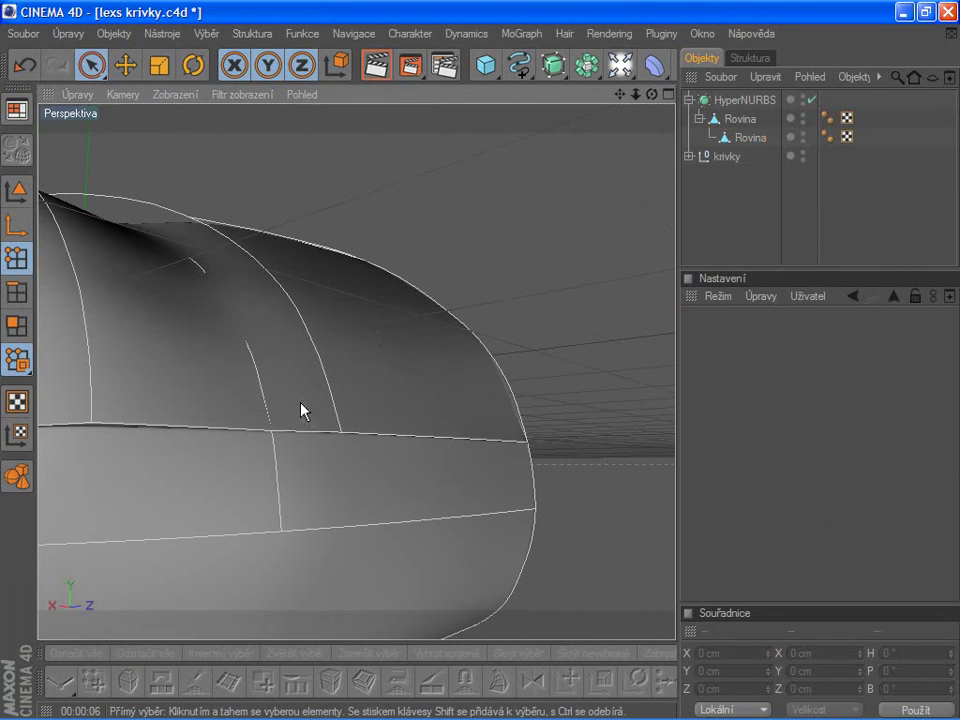
drag(620, 94, 620, 94)
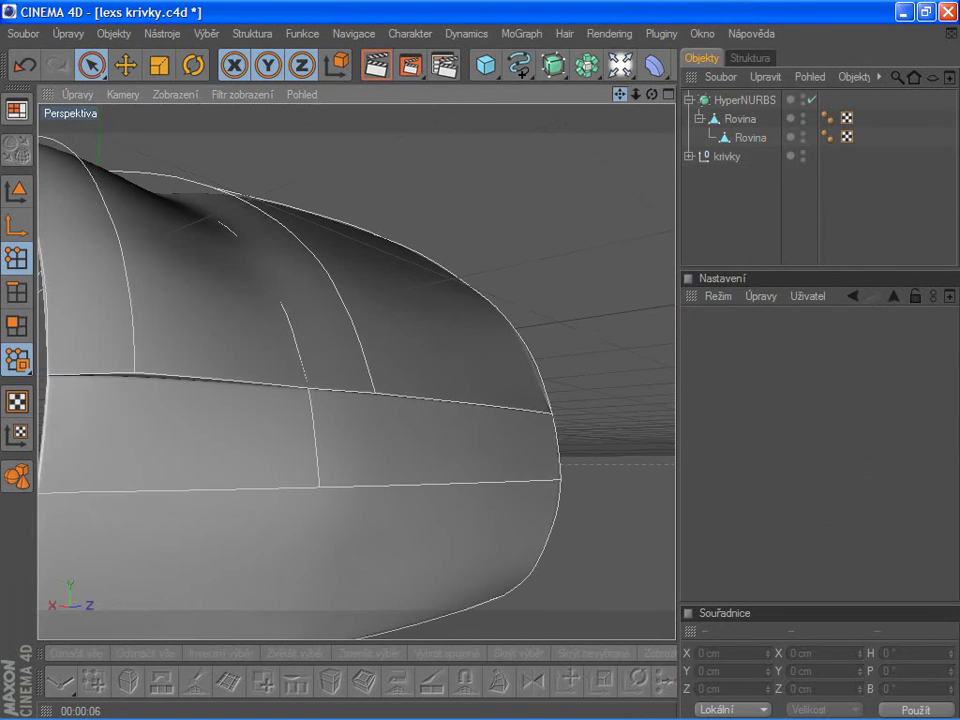
- Zoom in on the seam between the panels and render the active view
scroll(486, 414, up, 2)
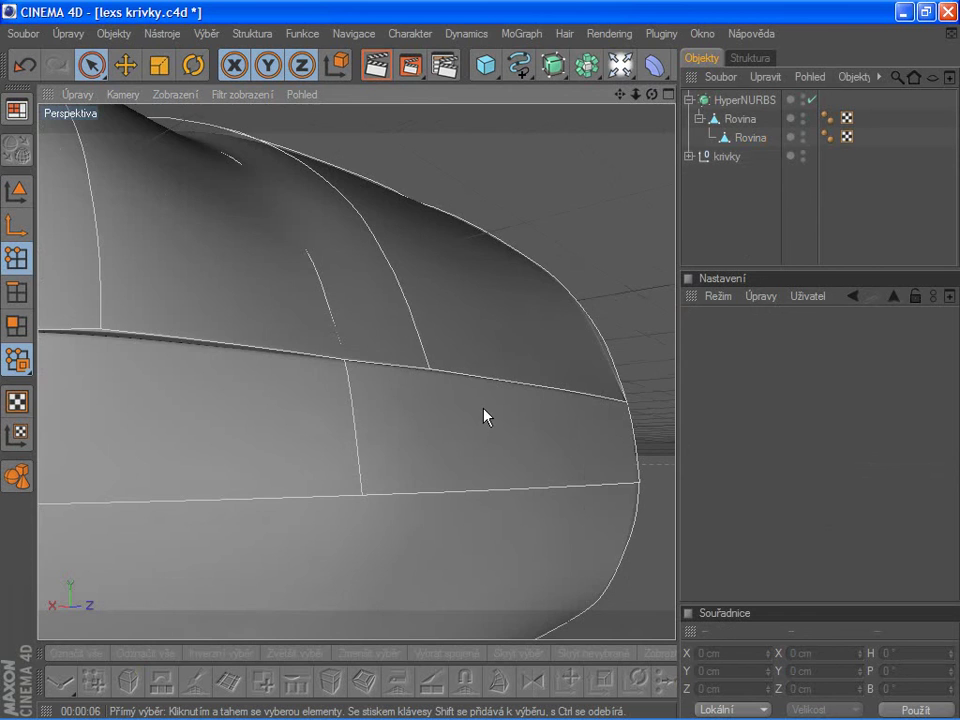
scroll(486, 414, up, 2)
drag(621, 104, 58, 446)
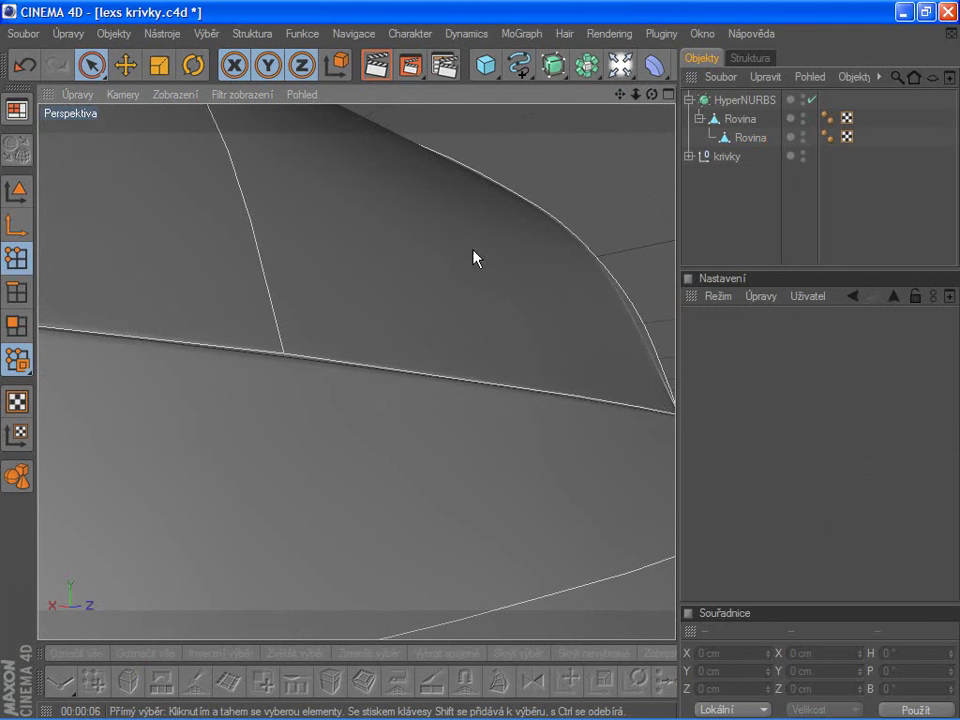
click(376, 66)
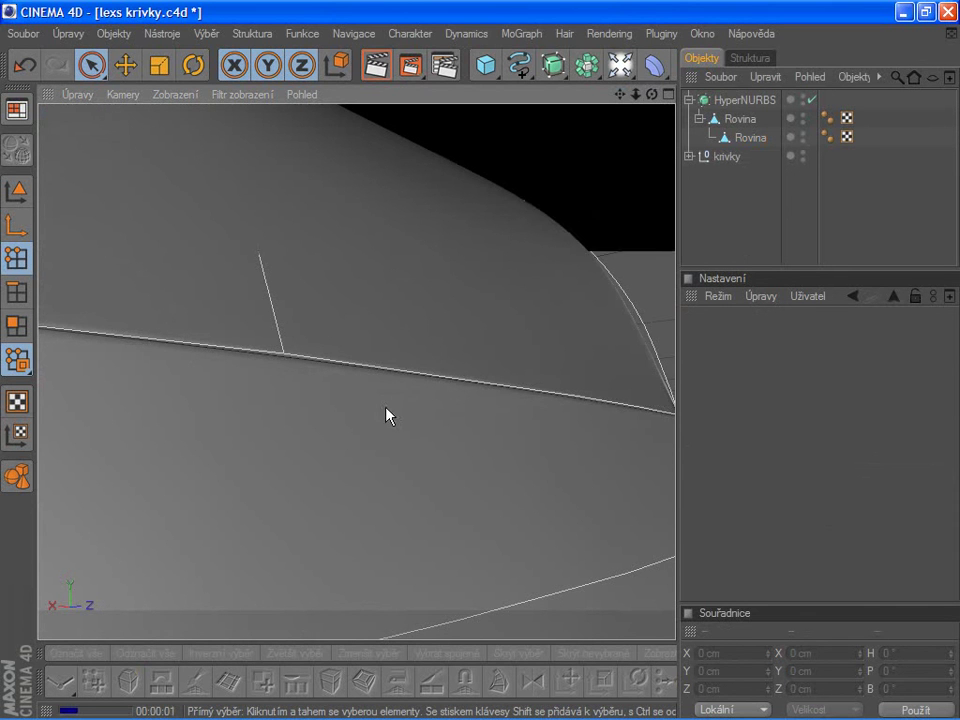